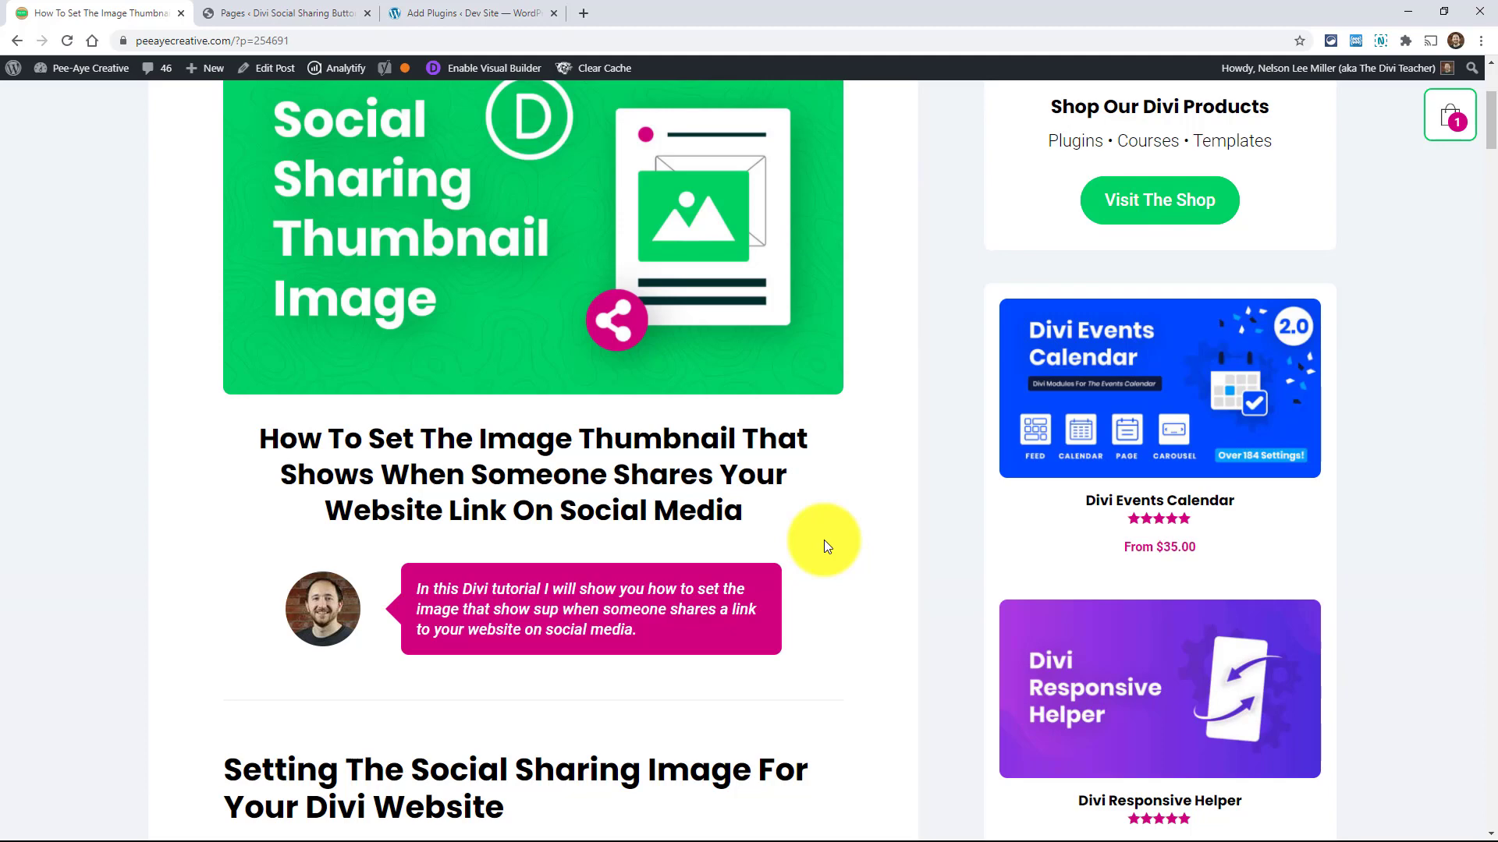
Step: Read the tutorial article from its introduction down to the section on using the featured image setting
{"action": "scroll", "coordinate": [823, 540], "scroll_direction": "down", "scroll_amount": 4}
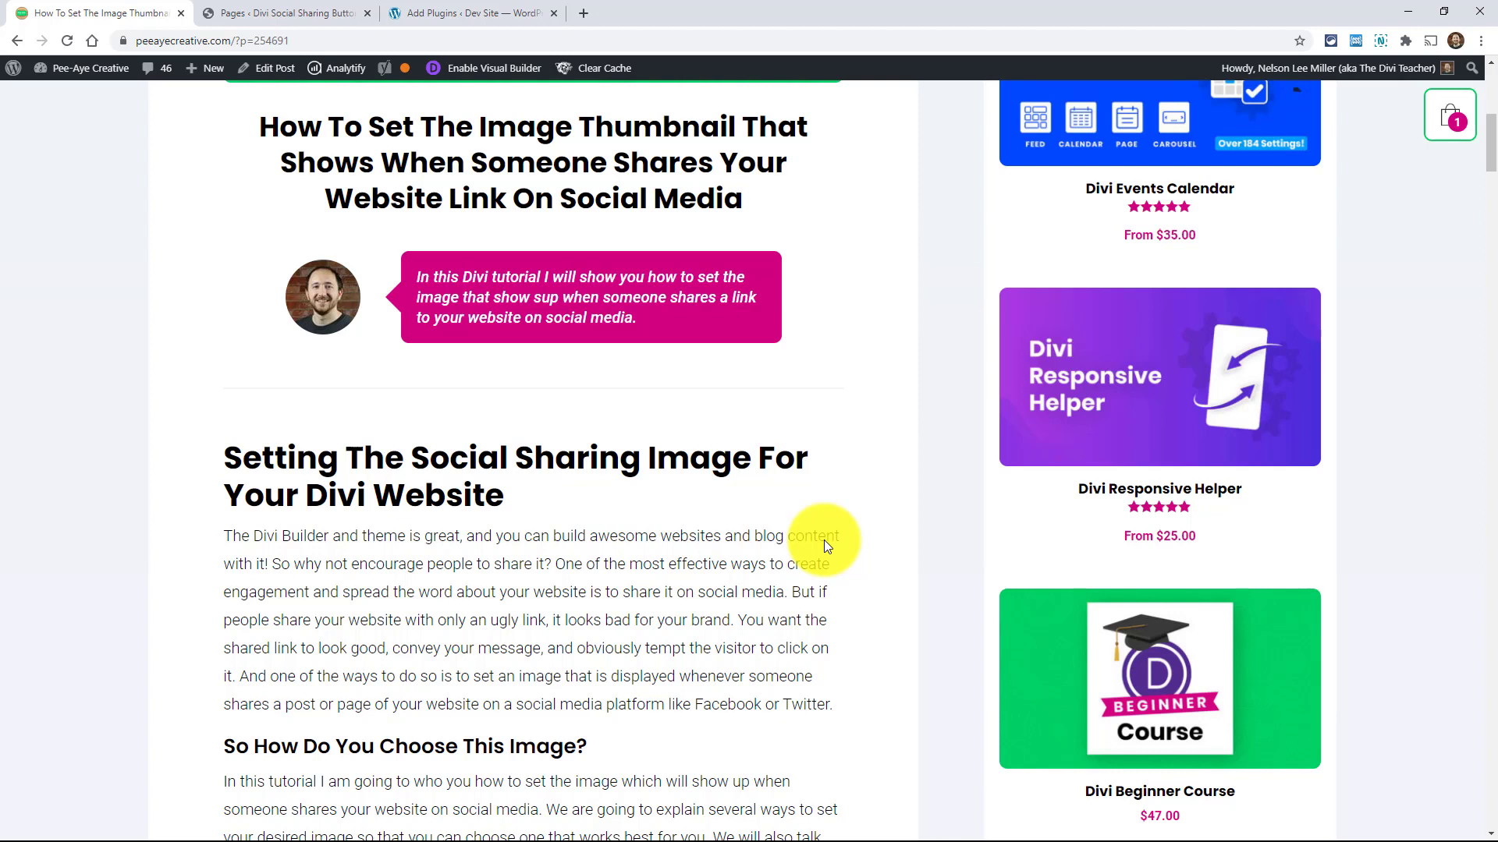
{"action": "scroll", "coordinate": [606, 543], "scroll_direction": "down", "scroll_amount": 2}
{"action": "scroll", "coordinate": [607, 536], "scroll_direction": "down", "scroll_amount": 6}
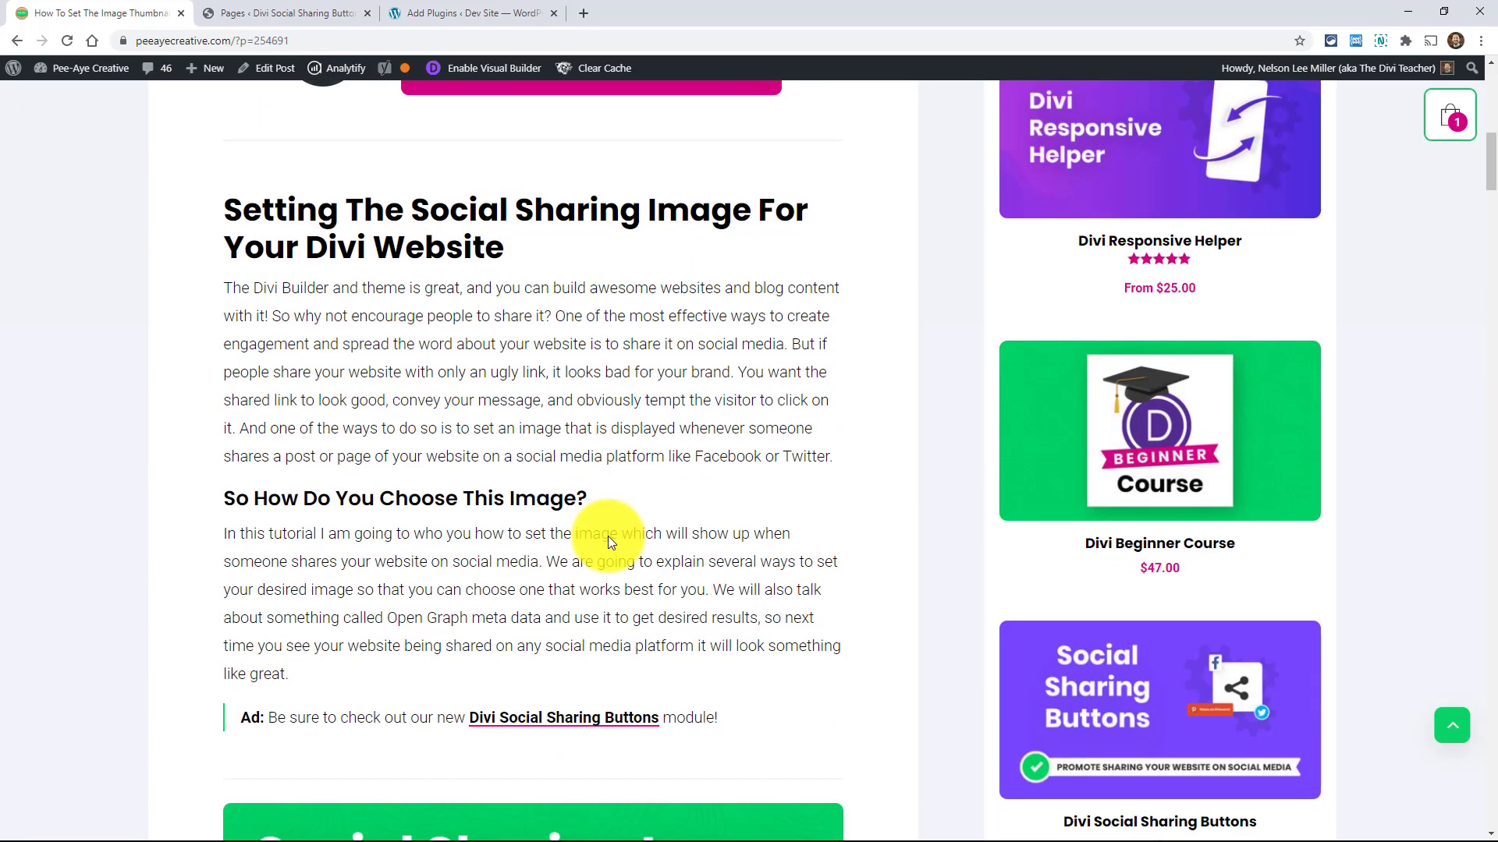
{"action": "scroll", "coordinate": [851, 495], "scroll_direction": "down", "scroll_amount": 7}
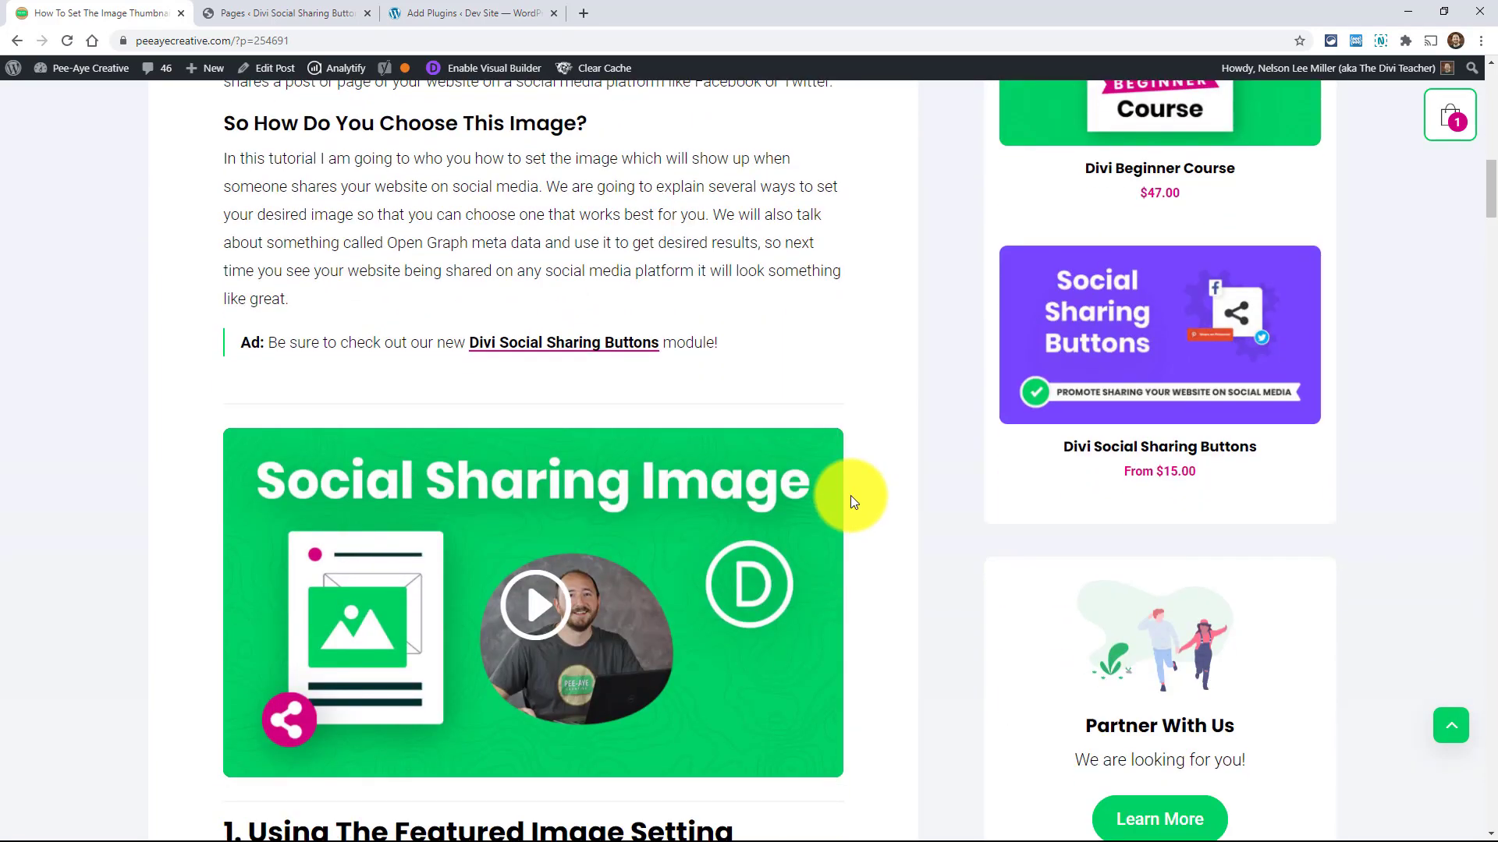
{"action": "scroll", "coordinate": [851, 495], "scroll_direction": "down", "scroll_amount": 1}
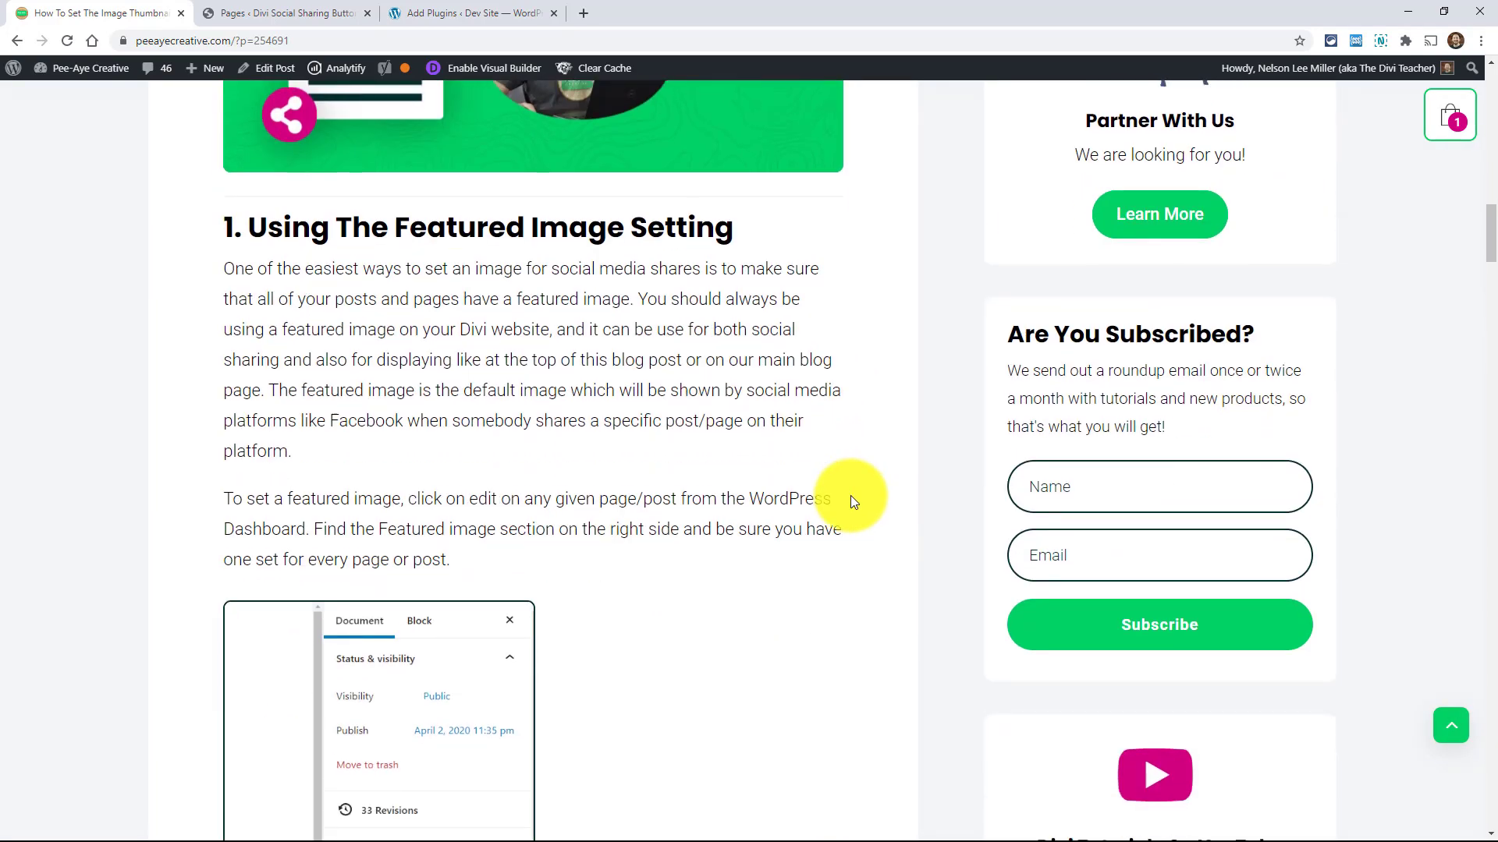
{"action": "scroll", "coordinate": [850, 495], "scroll_direction": "down", "scroll_amount": 1}
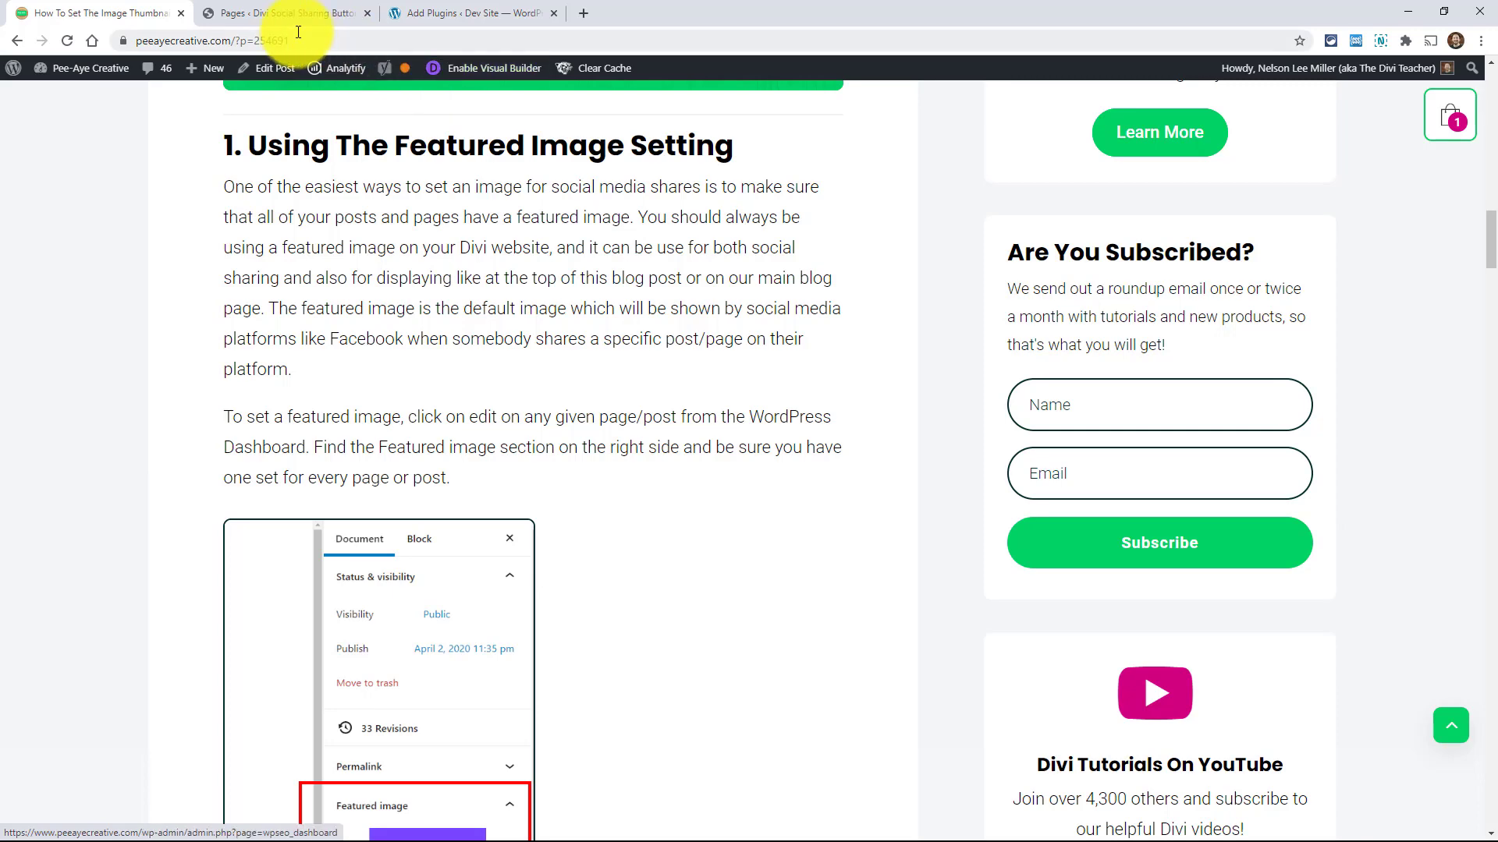
Step: Open the Home page of the Divi Social Sharing Buttons site for editing and examine its featured image
{"action": "left_click", "coordinate": [270, 12]}
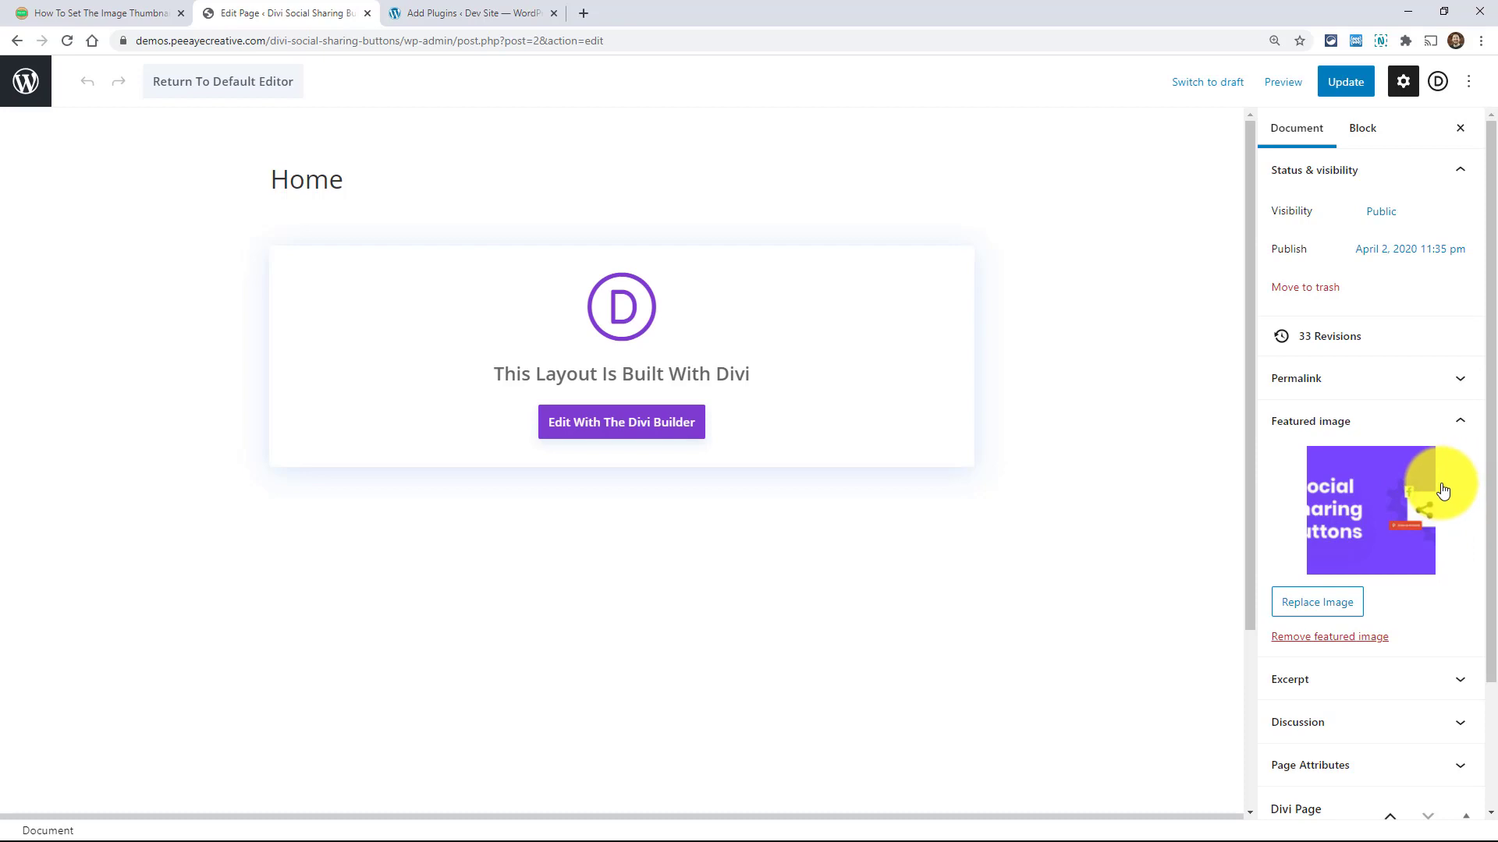
{"action": "mouse_move", "coordinate": [1354, 533]}
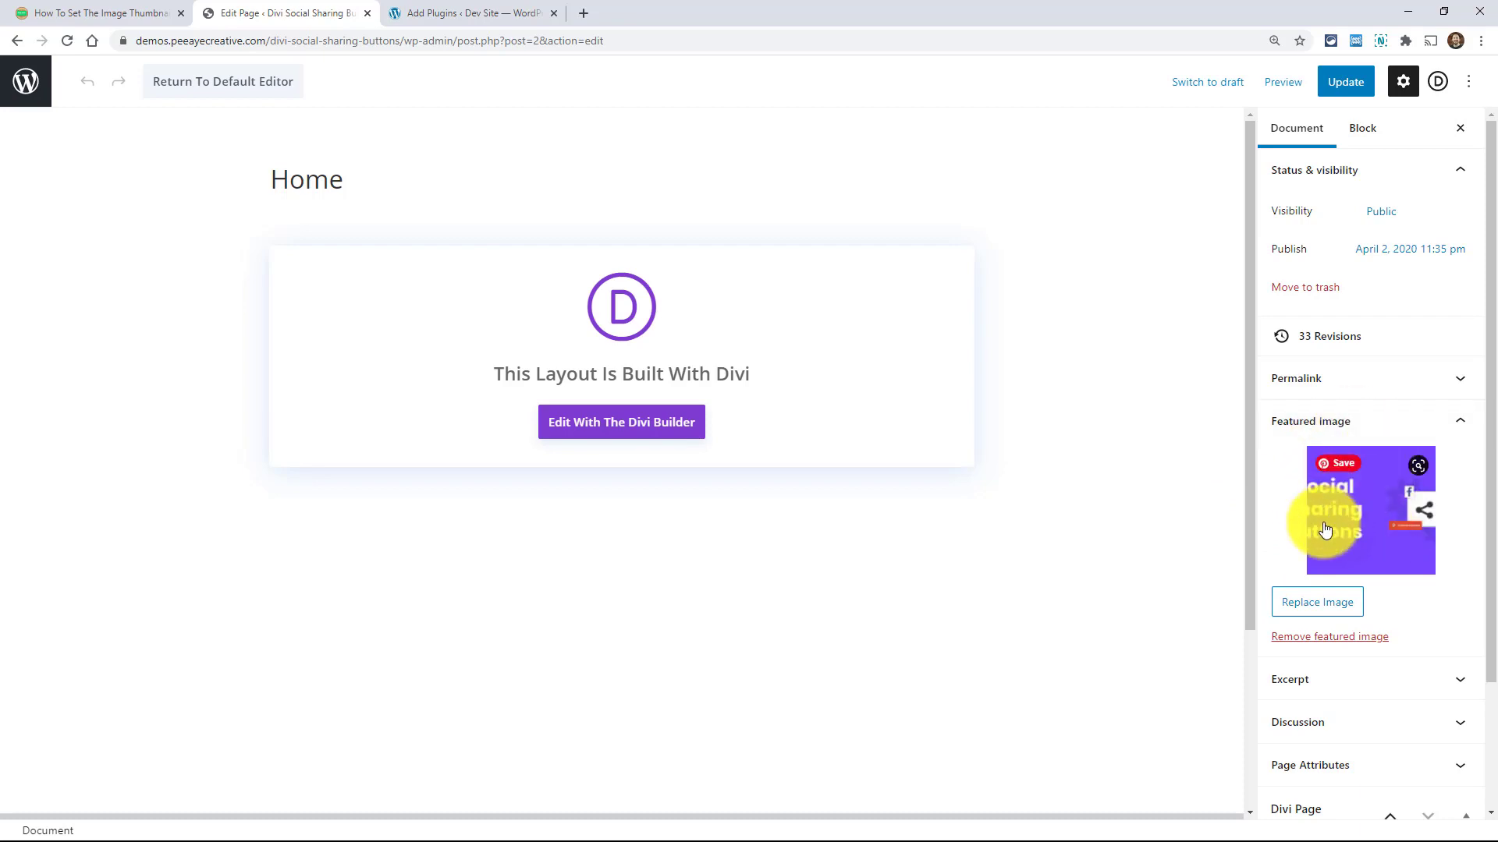
Step: Return to the tutorial article, review its header image, and read on to the section about SEO or Open Graph plugins
{"action": "left_click", "coordinate": [59, 14]}
{"action": "scroll", "coordinate": [465, 367], "scroll_direction": "up", "scroll_amount": 20}
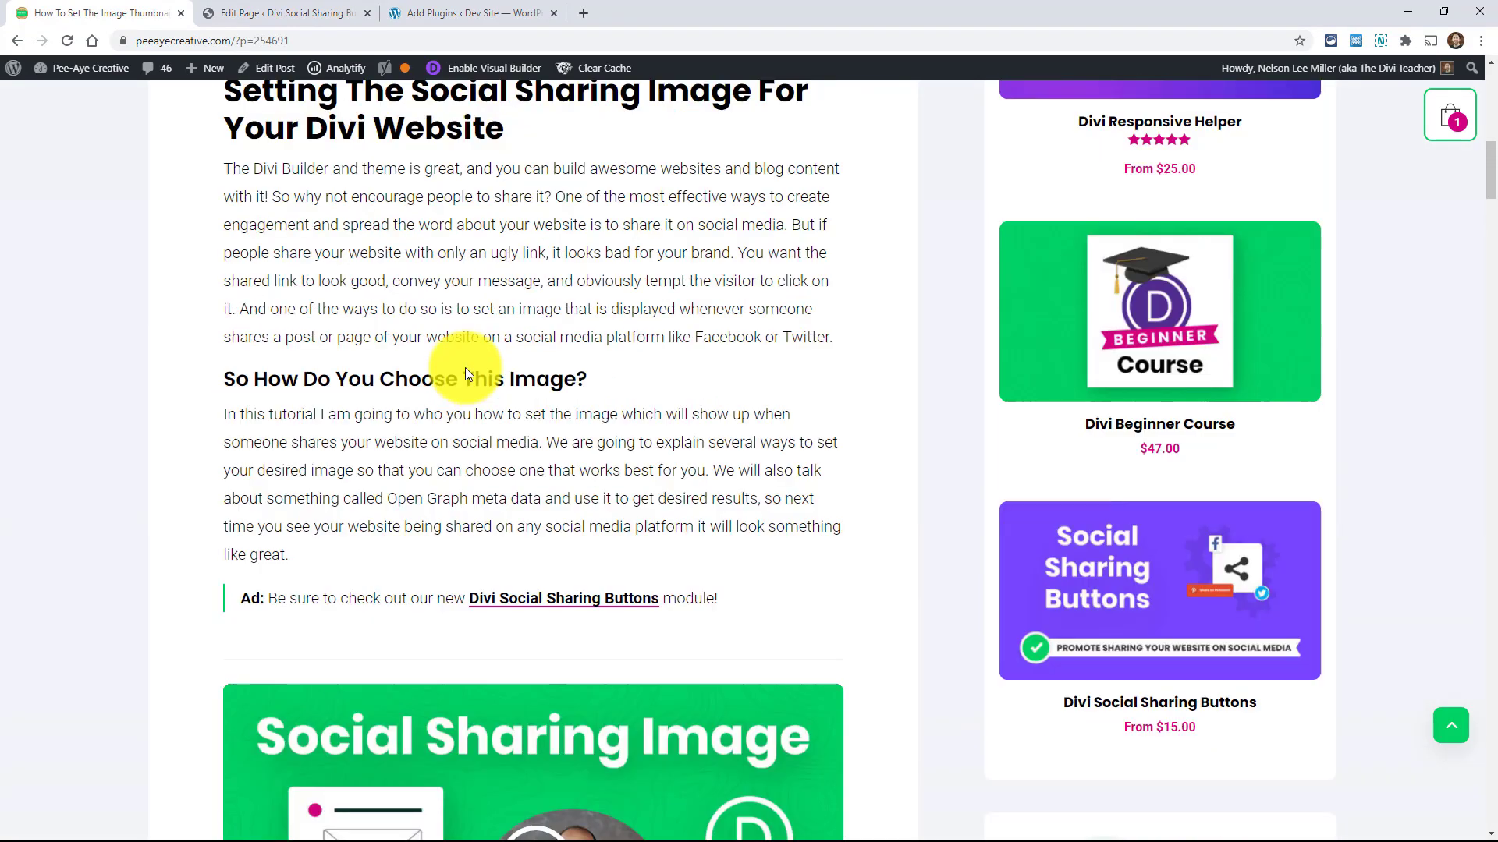
{"action": "scroll", "coordinate": [624, 244], "scroll_direction": "up", "scroll_amount": 1}
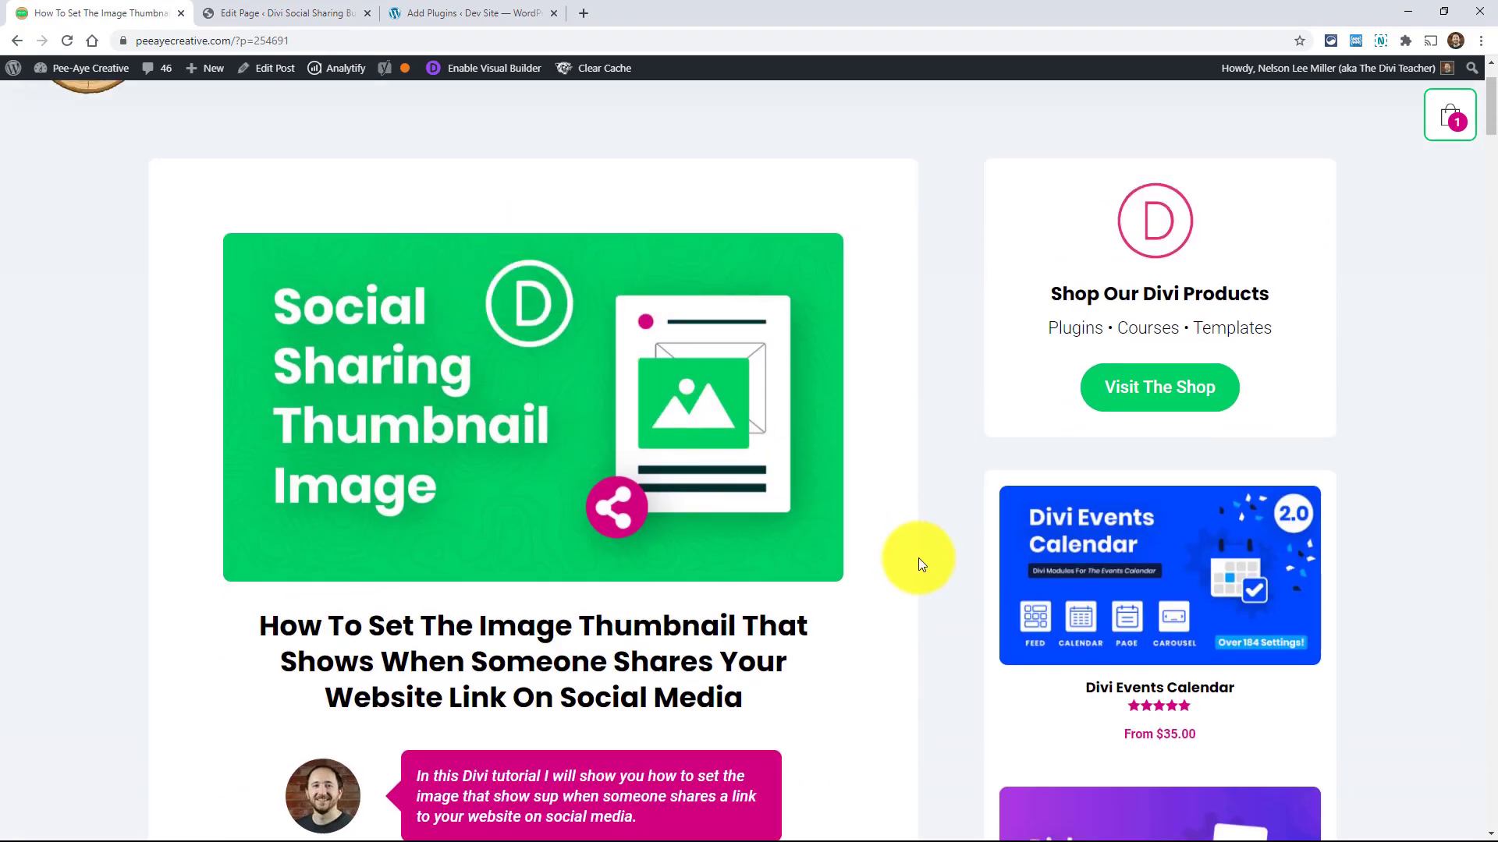
{"action": "scroll", "coordinate": [919, 558], "scroll_direction": "up", "scroll_amount": 2}
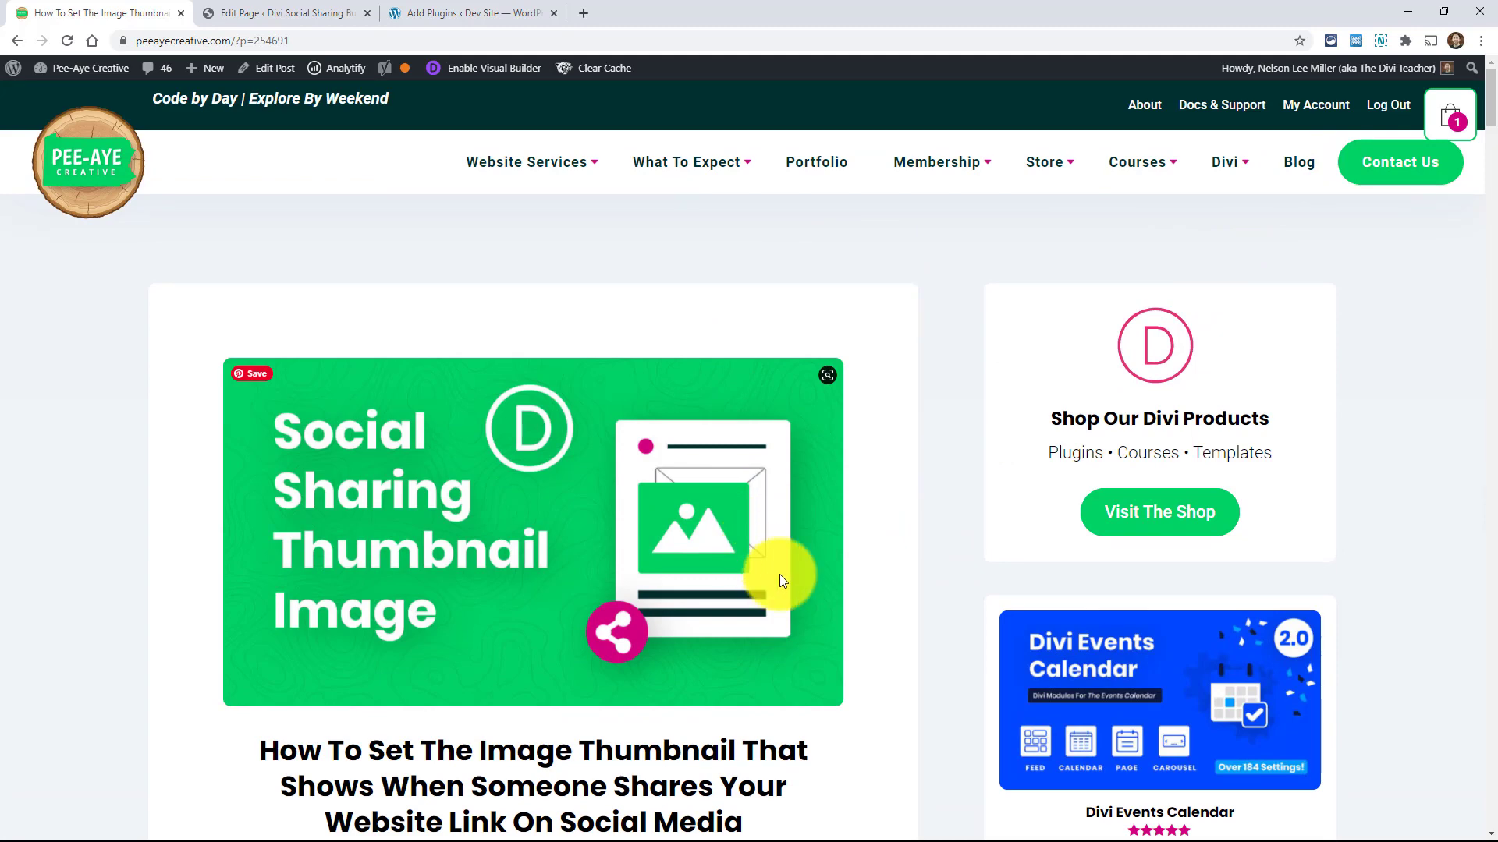
{"action": "scroll", "coordinate": [860, 641], "scroll_direction": "down", "scroll_amount": 7}
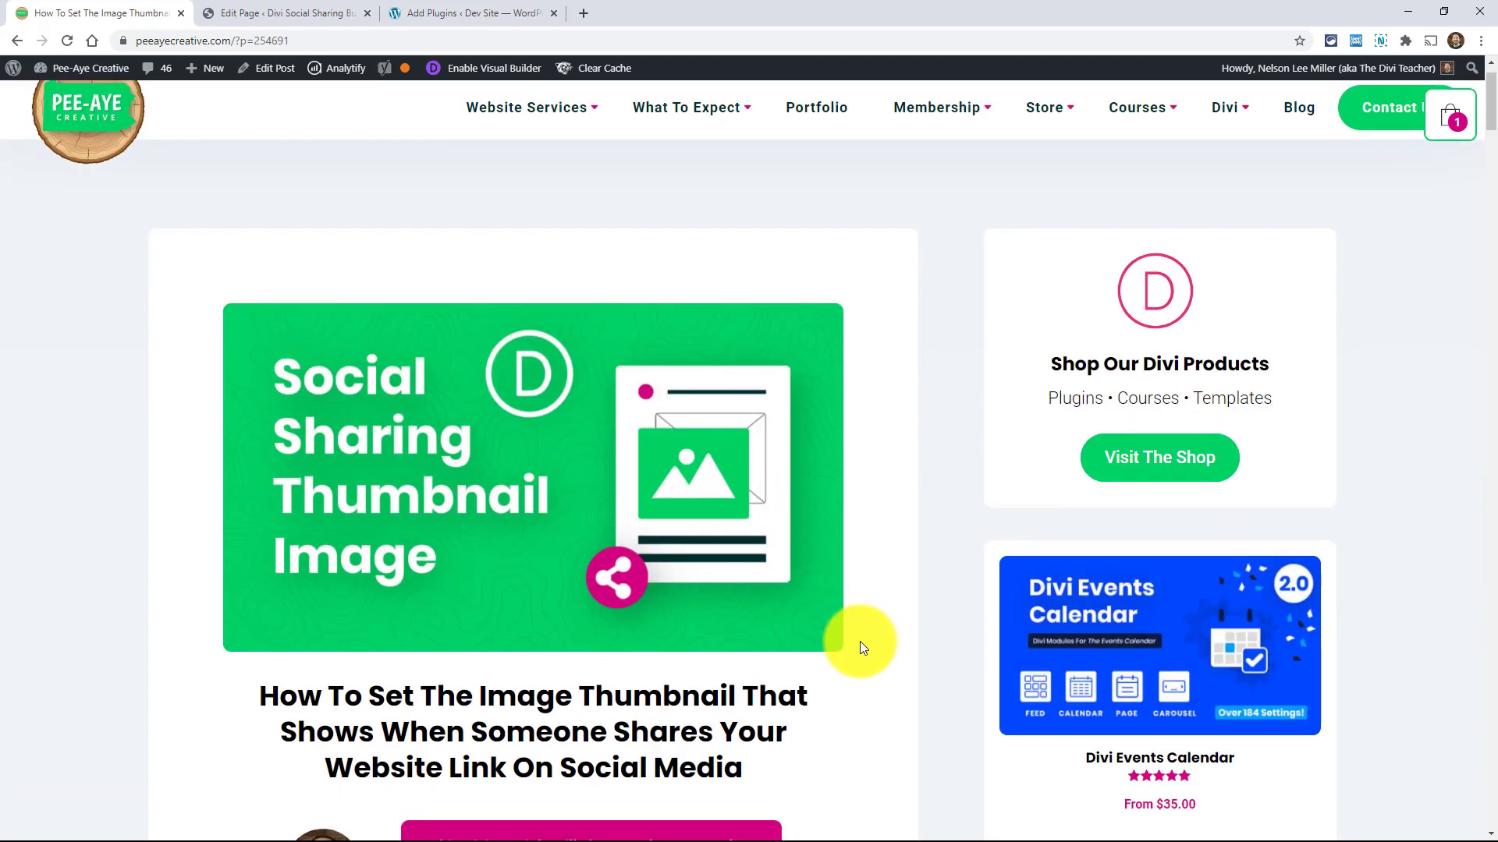
{"action": "scroll", "coordinate": [861, 647], "scroll_direction": "down", "scroll_amount": 1}
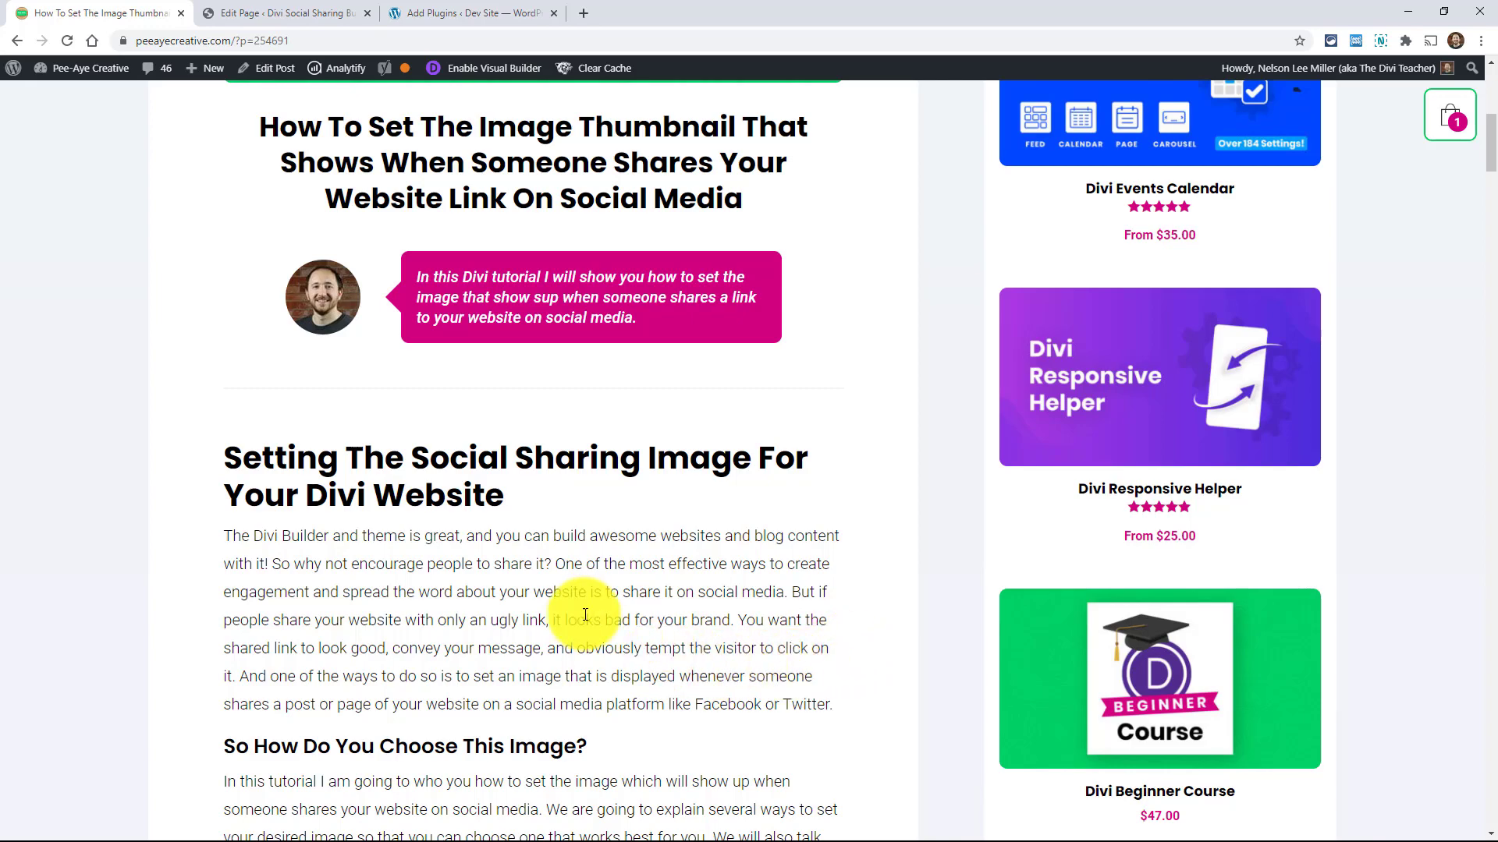
{"action": "scroll", "coordinate": [491, 581], "scroll_direction": "down", "scroll_amount": 6}
{"action": "scroll", "coordinate": [493, 586], "scroll_direction": "down", "scroll_amount": 17}
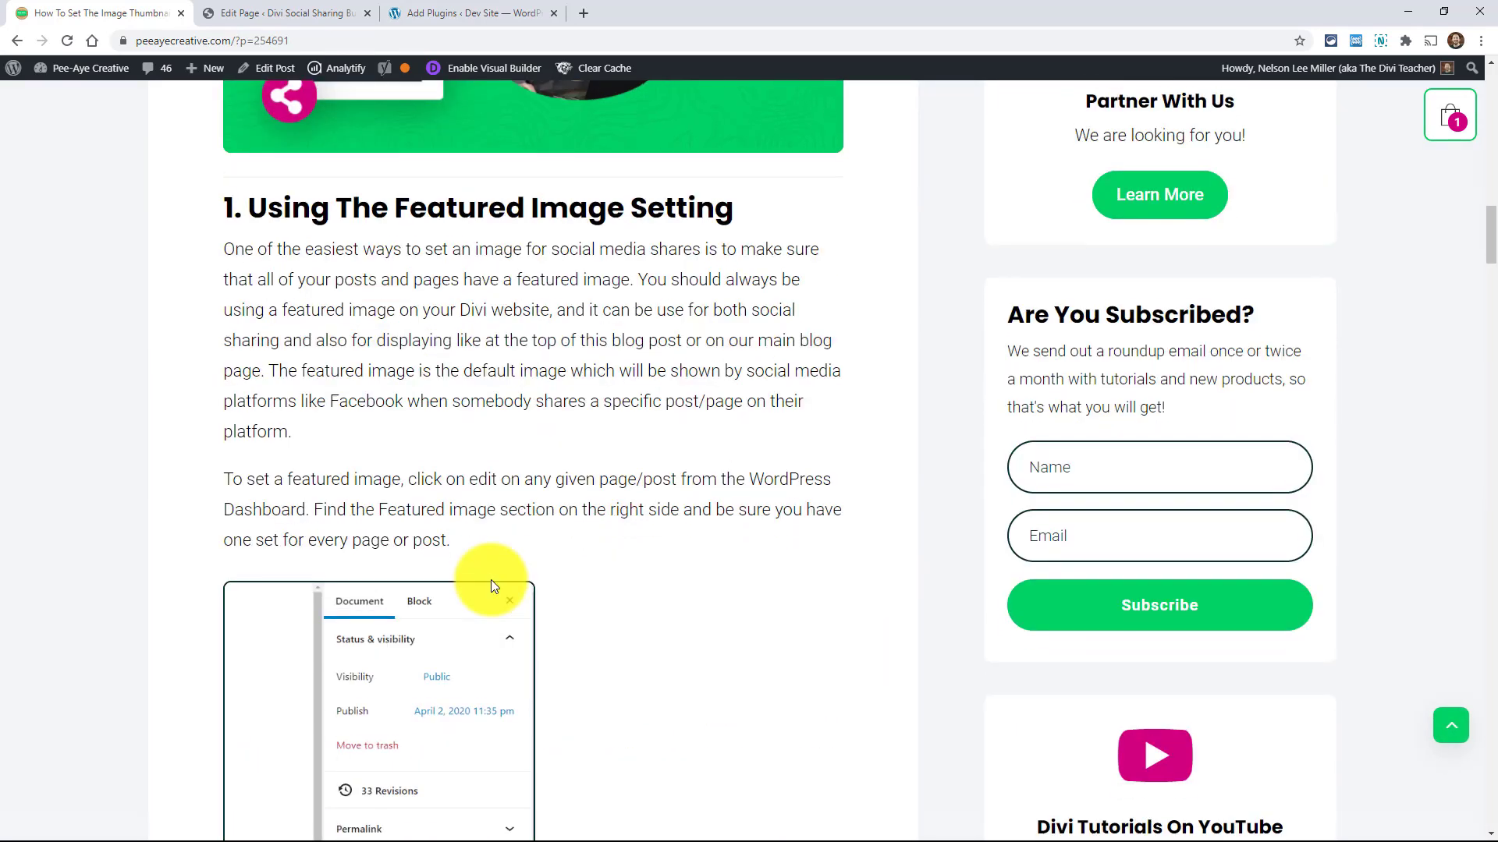
{"action": "scroll", "coordinate": [492, 580], "scroll_direction": "down", "scroll_amount": 4}
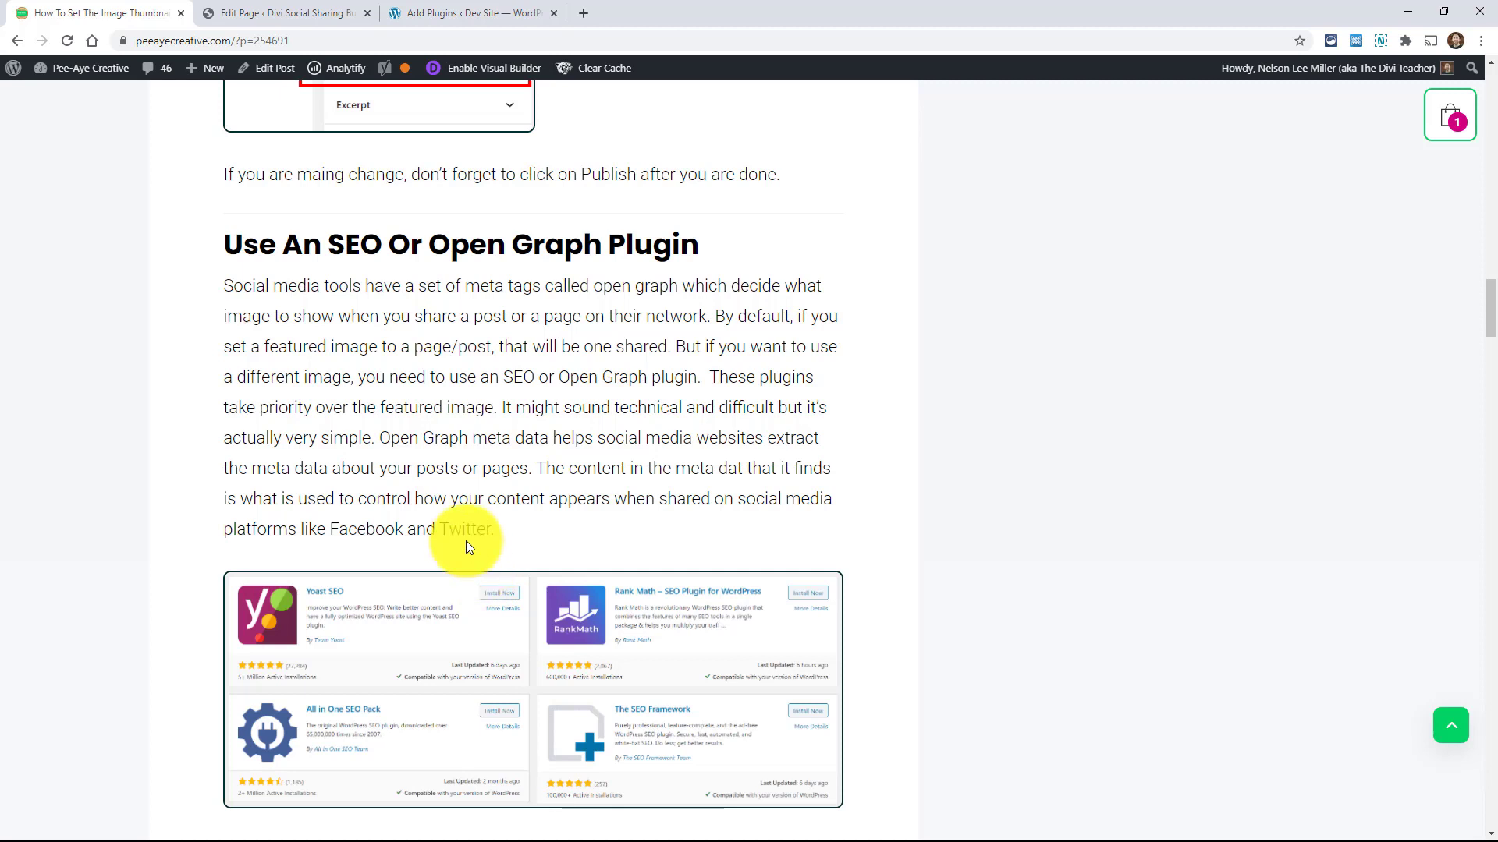
{"action": "scroll", "coordinate": [466, 540], "scroll_direction": "down", "scroll_amount": 1}
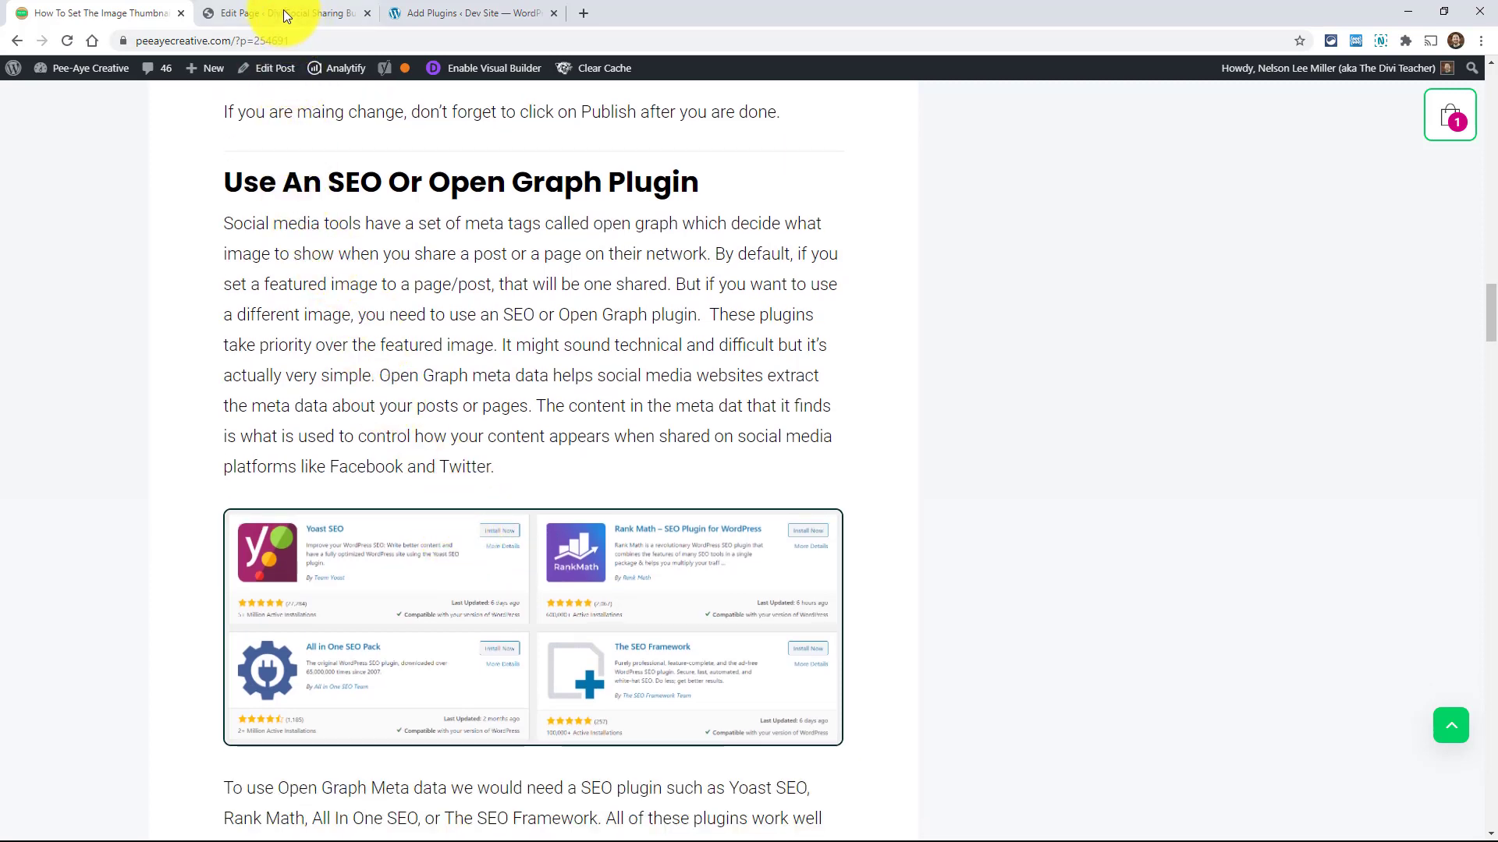
Step: Search for "seo" among the plugins available to the Dev Site, and install and activate Yoast SEO
{"action": "left_click", "coordinate": [459, 12]}
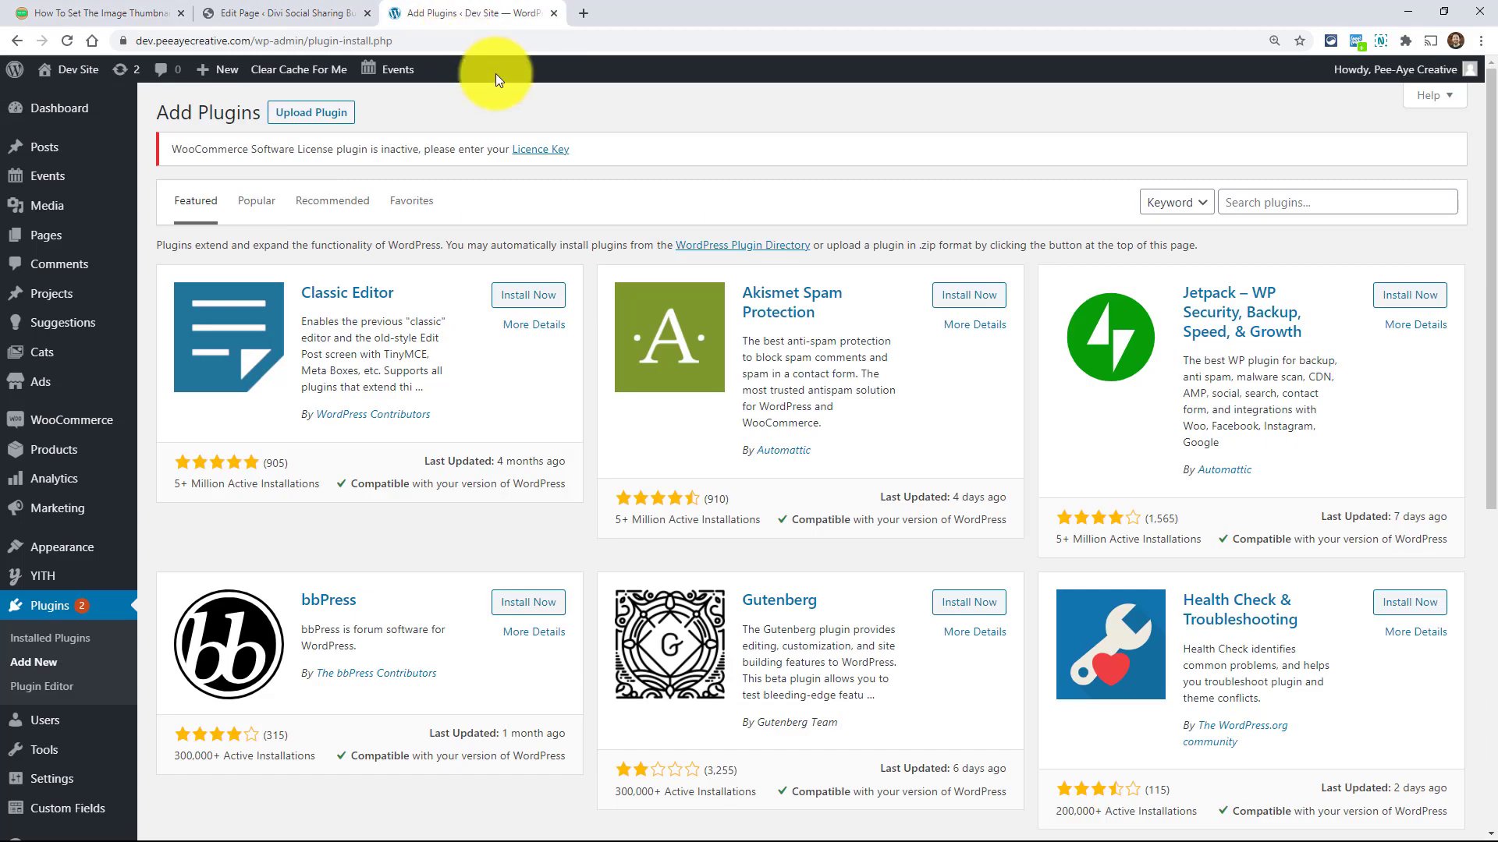
{"action": "left_click", "coordinate": [1264, 202]}
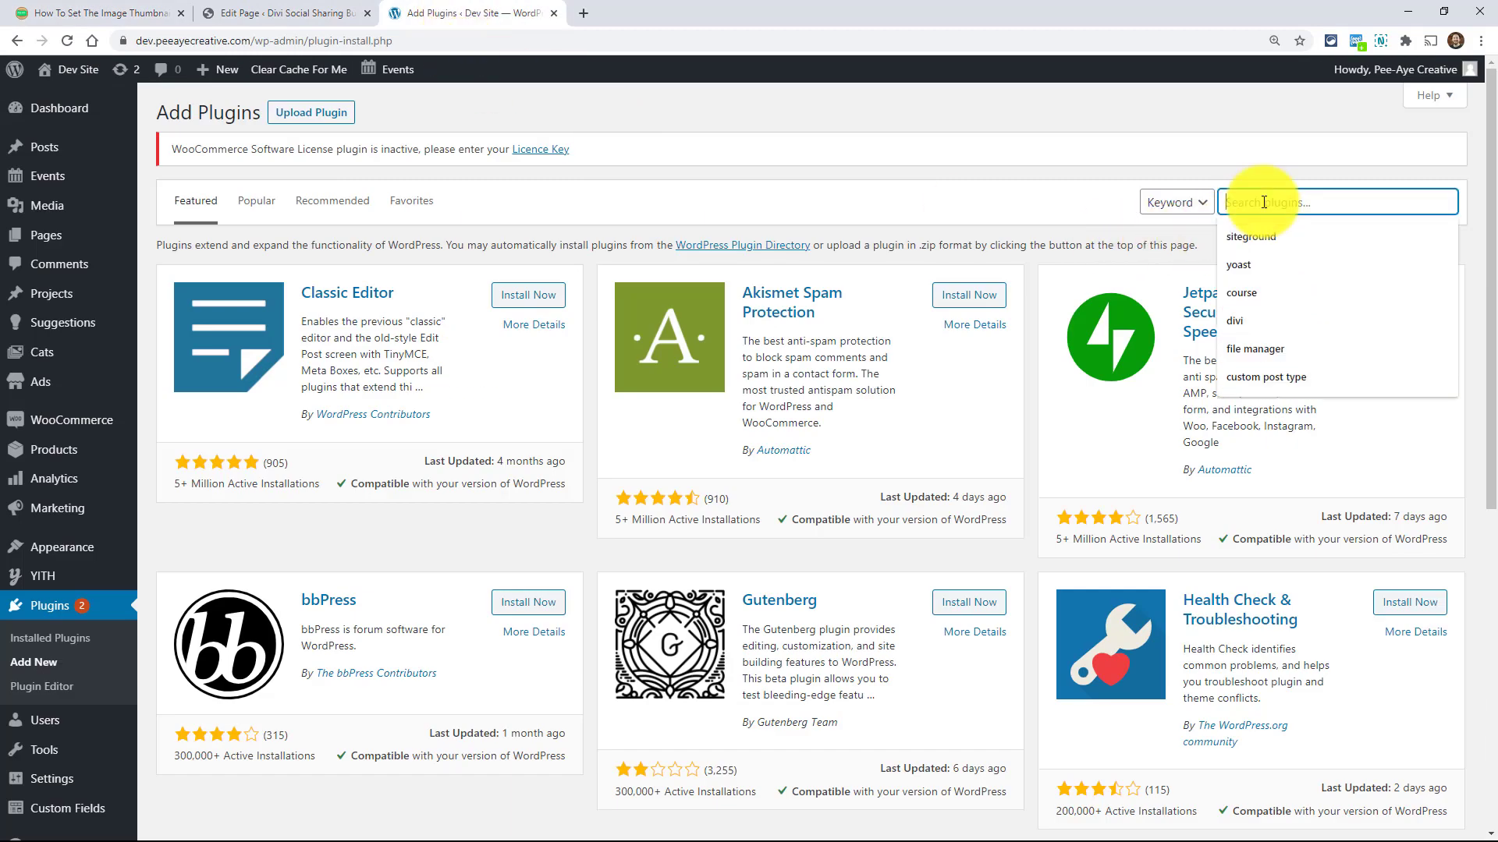
{"action": "type", "text": "seo"}
{"action": "key", "text": "Return"}
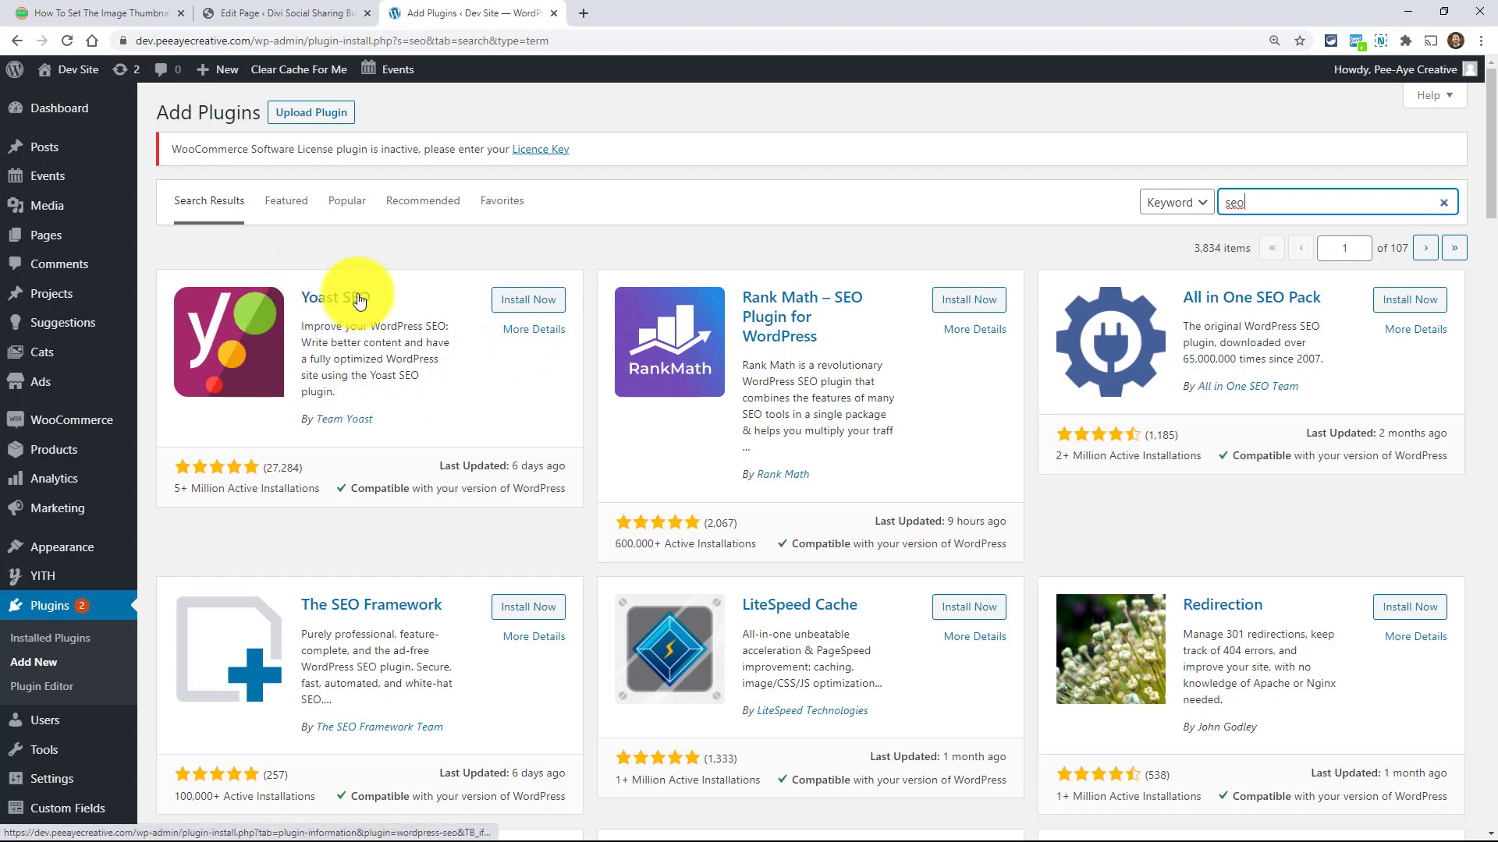
{"action": "left_click", "coordinate": [520, 302]}
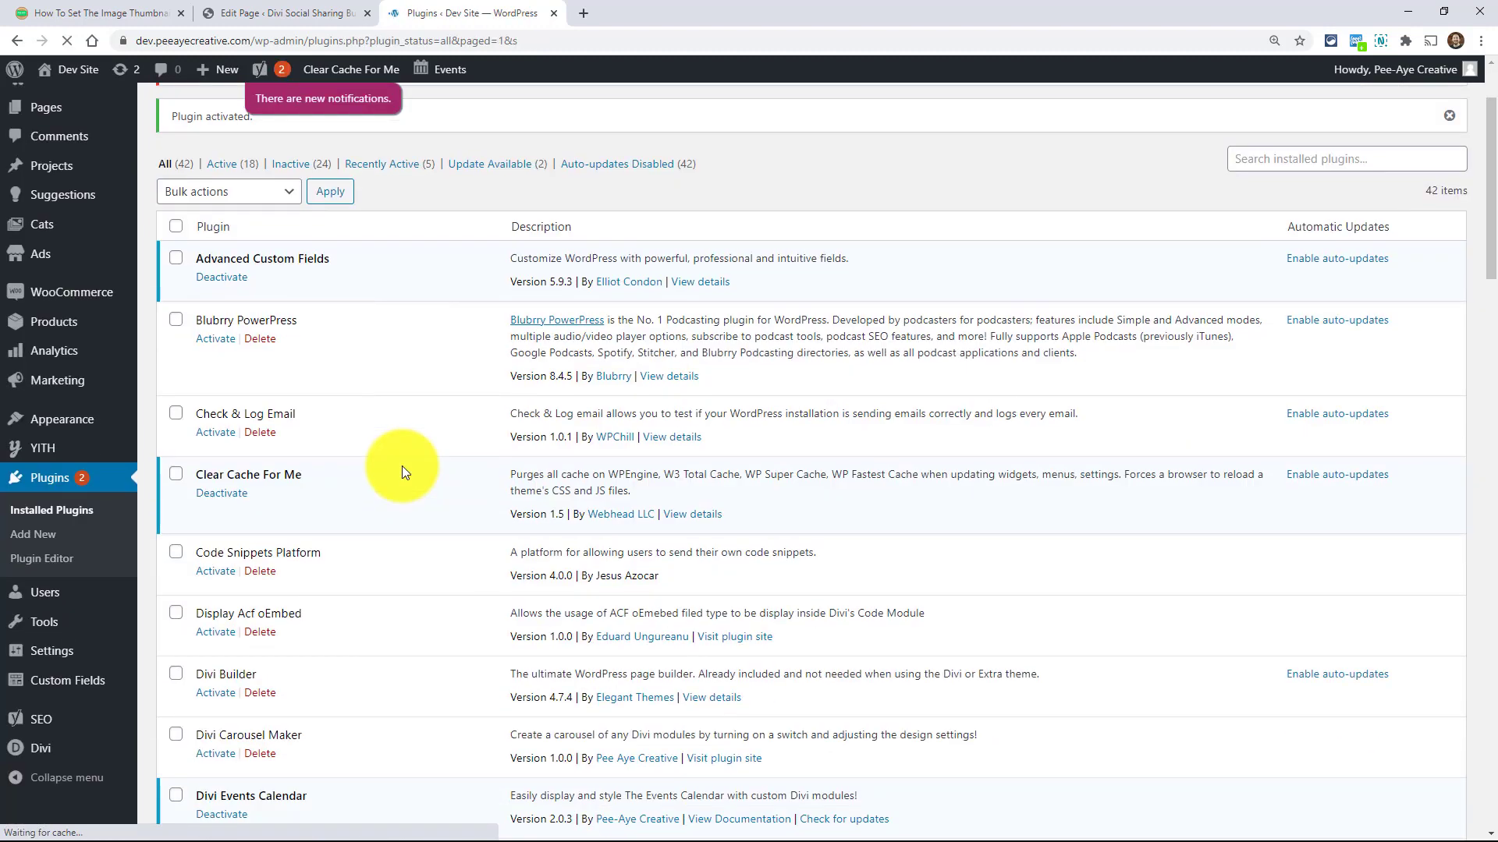
Step: Open the Social settings of the Yoast SEO plugin
{"action": "scroll", "coordinate": [401, 465], "scroll_direction": "down", "scroll_amount": 3}
{"action": "left_click", "coordinate": [66, 526]}
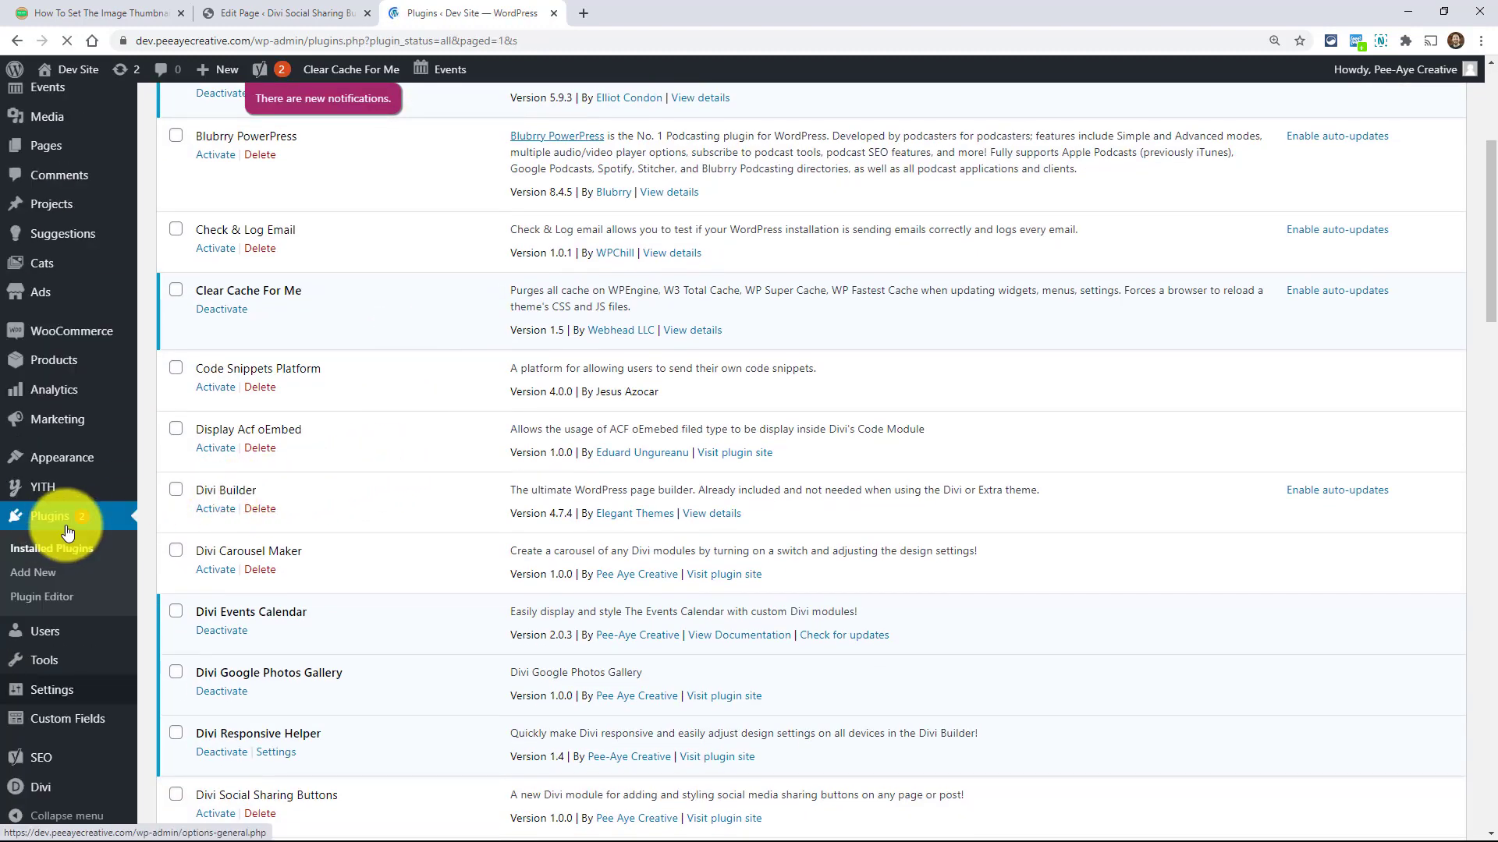
{"action": "scroll", "coordinate": [70, 624], "scroll_direction": "down", "scroll_amount": 4}
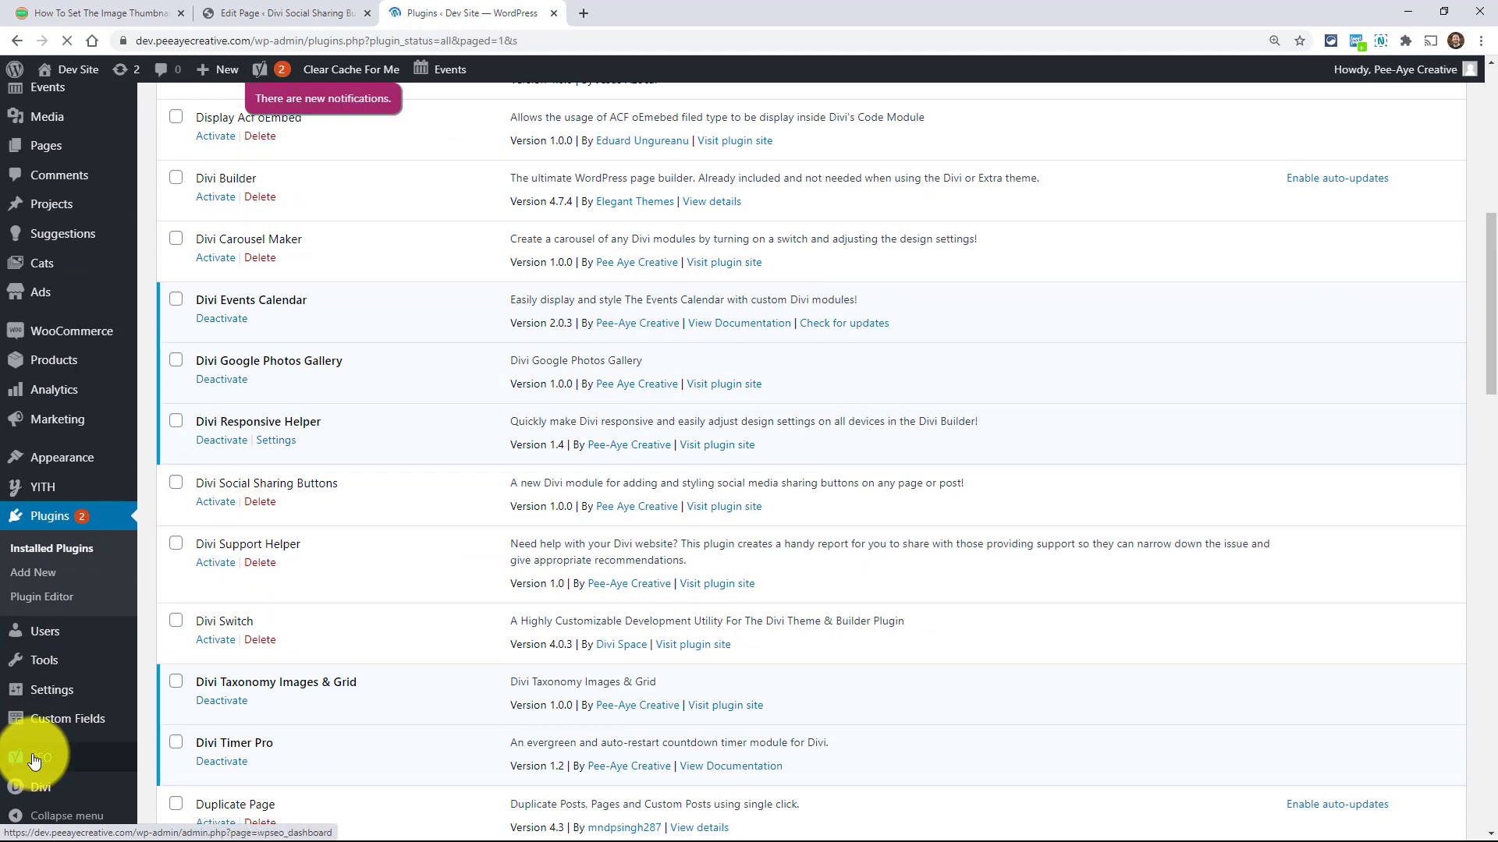
{"action": "mouse_move", "coordinate": [33, 760]}
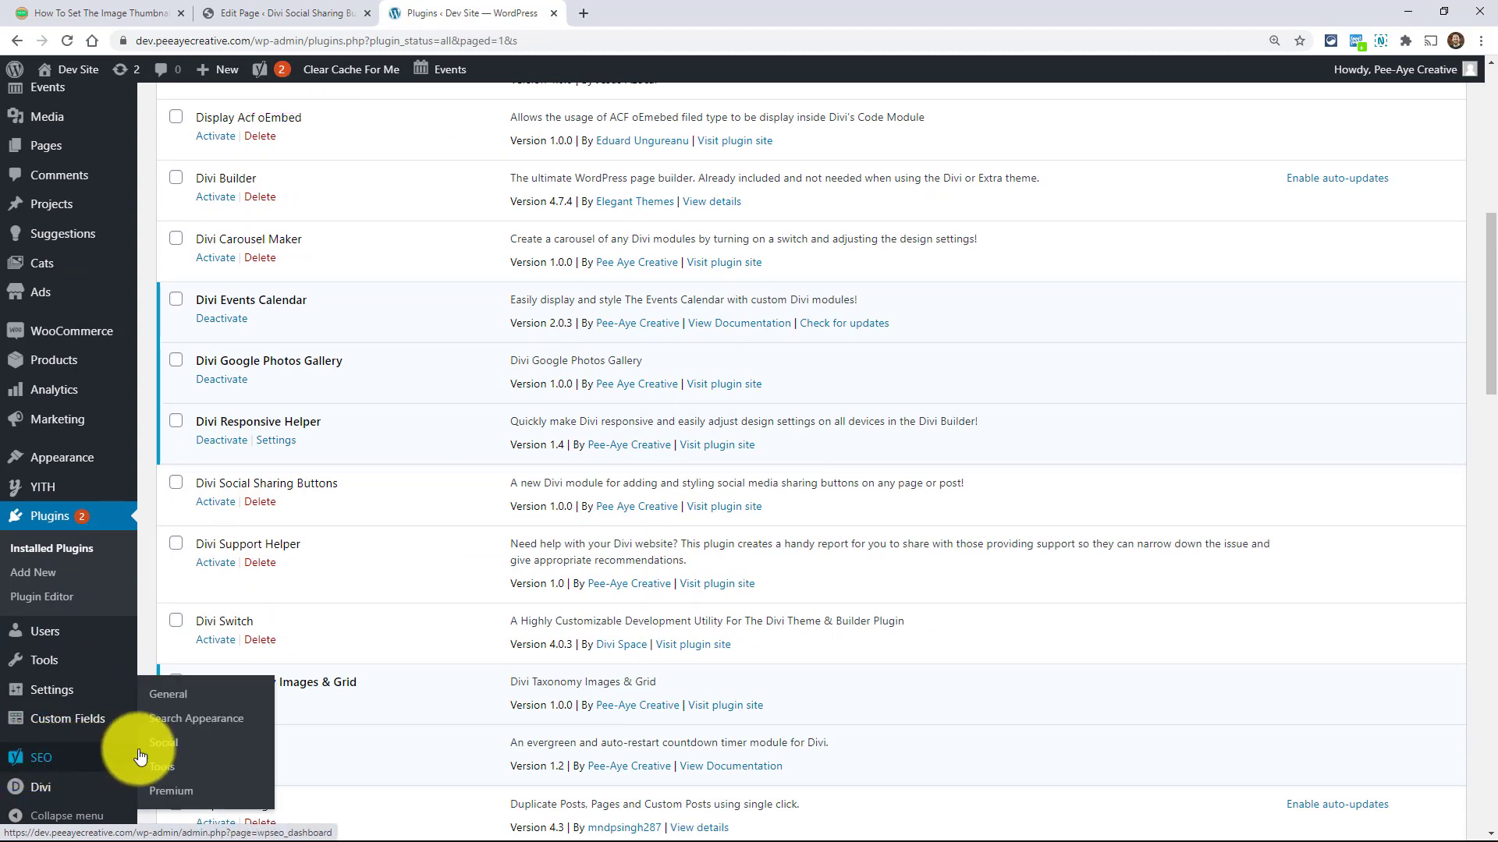
{"action": "left_click", "coordinate": [165, 743]}
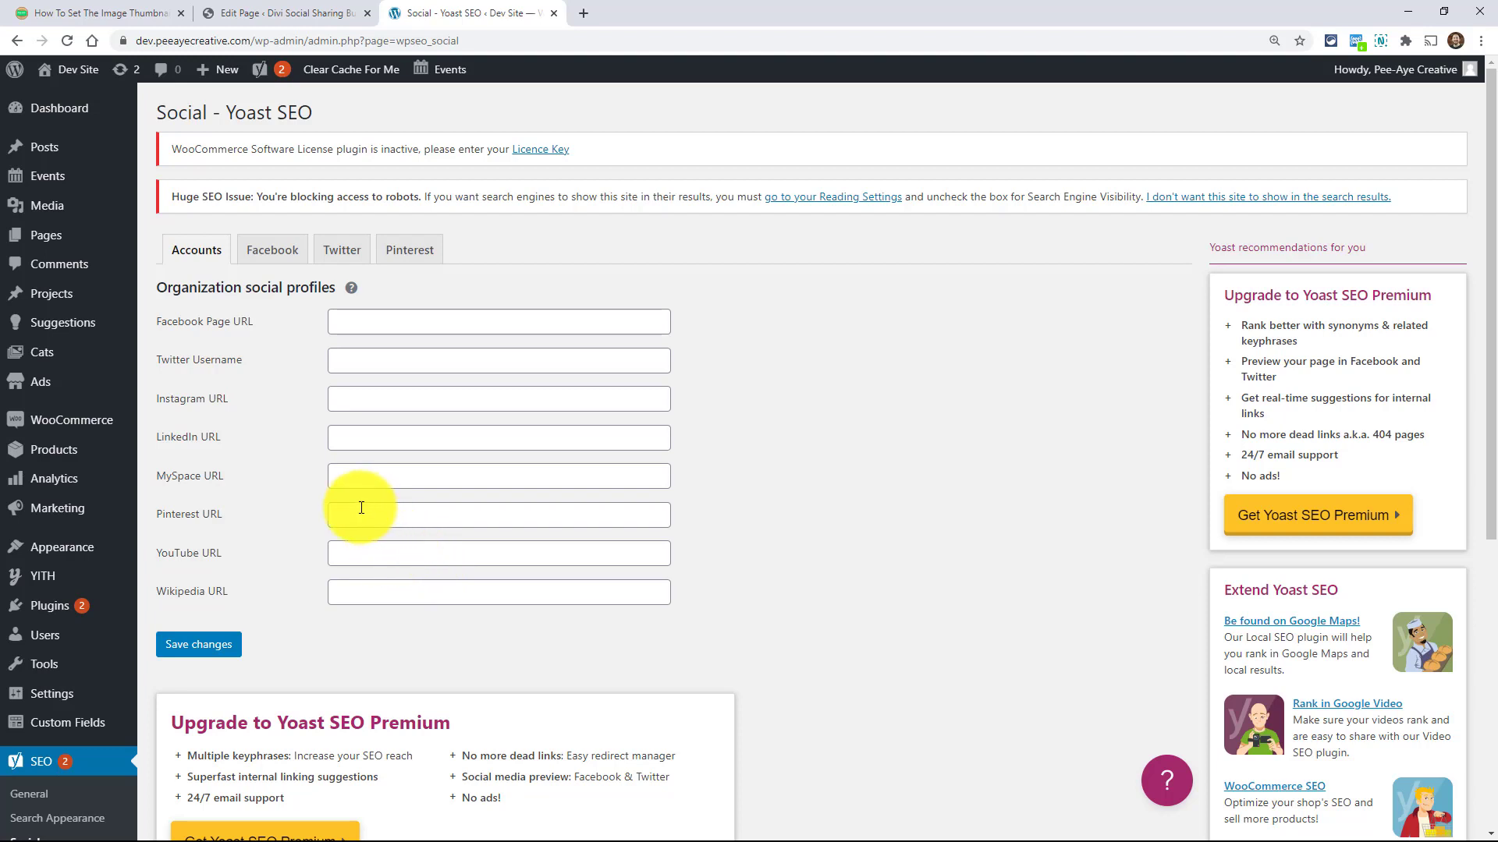
Step: Keep Open Graph meta data enabled in the Facebook settings and review the note on the default image URL
{"action": "left_click", "coordinate": [263, 253]}
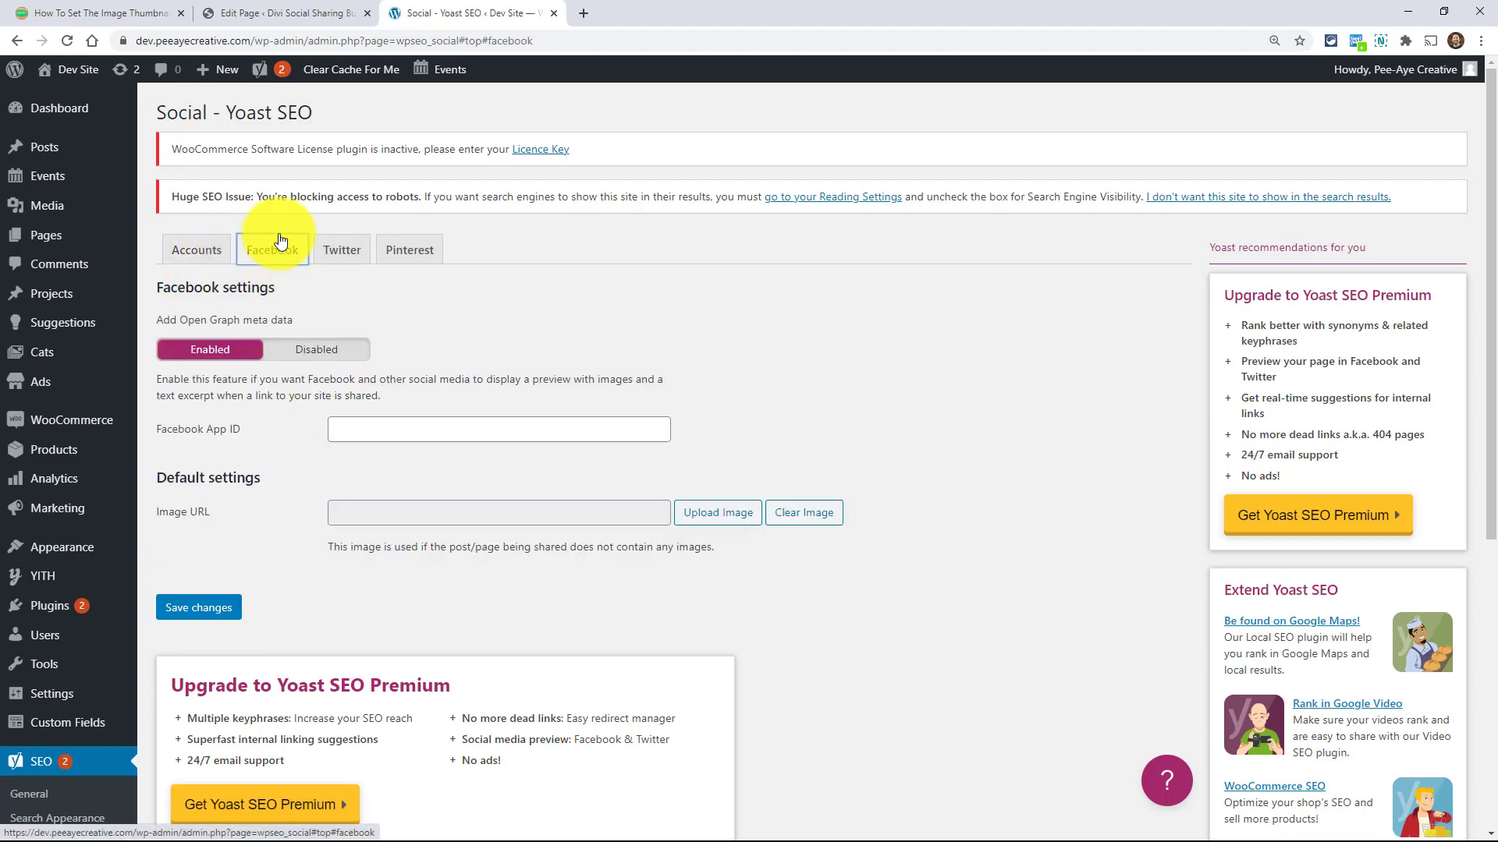
{"action": "left_click", "coordinate": [305, 352]}
{"action": "left_click", "coordinate": [205, 363]}
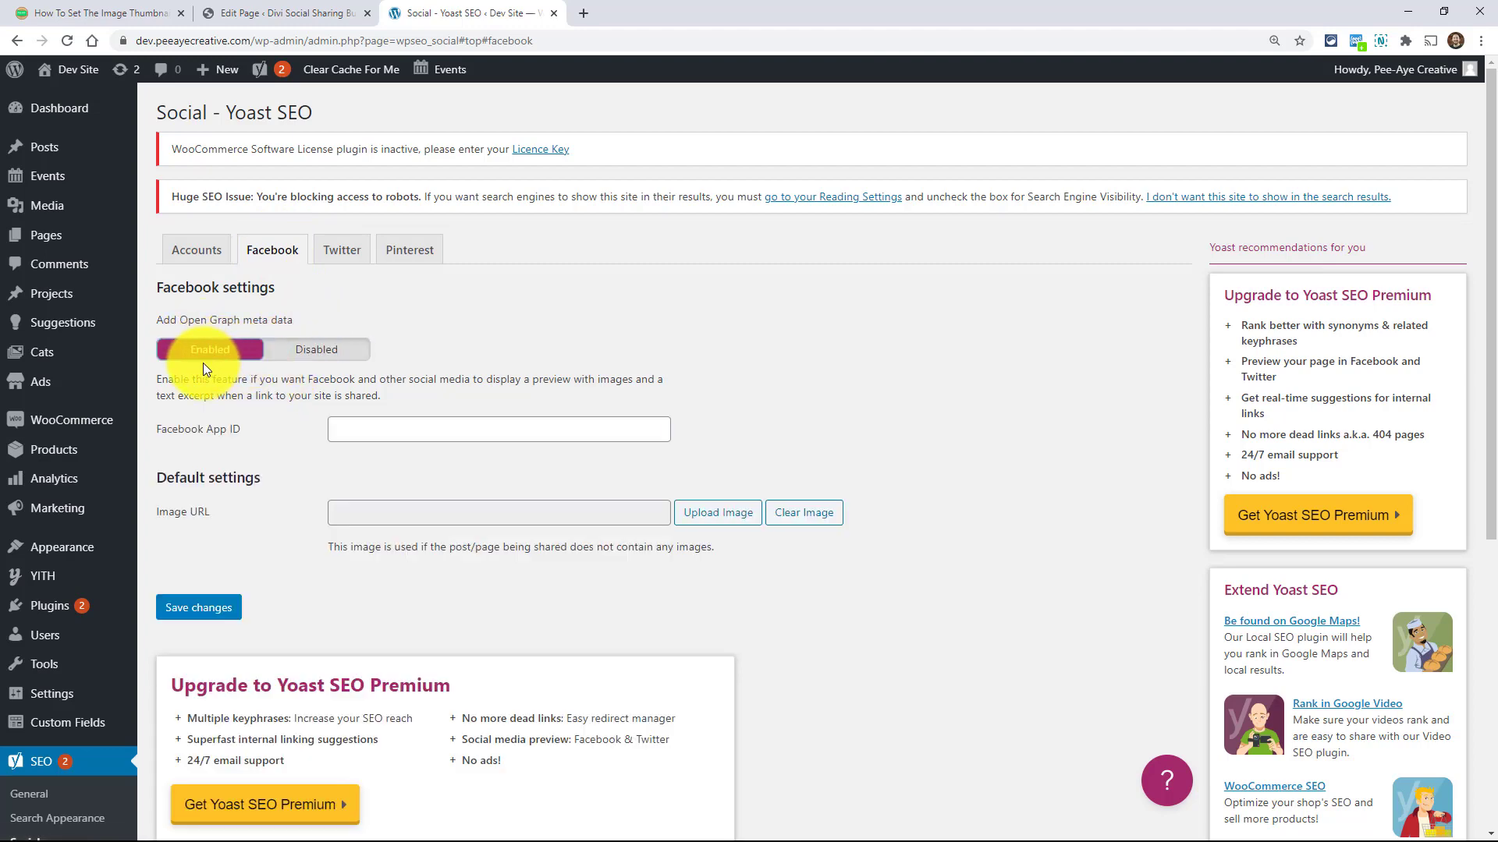
{"action": "left_click", "coordinate": [349, 512]}
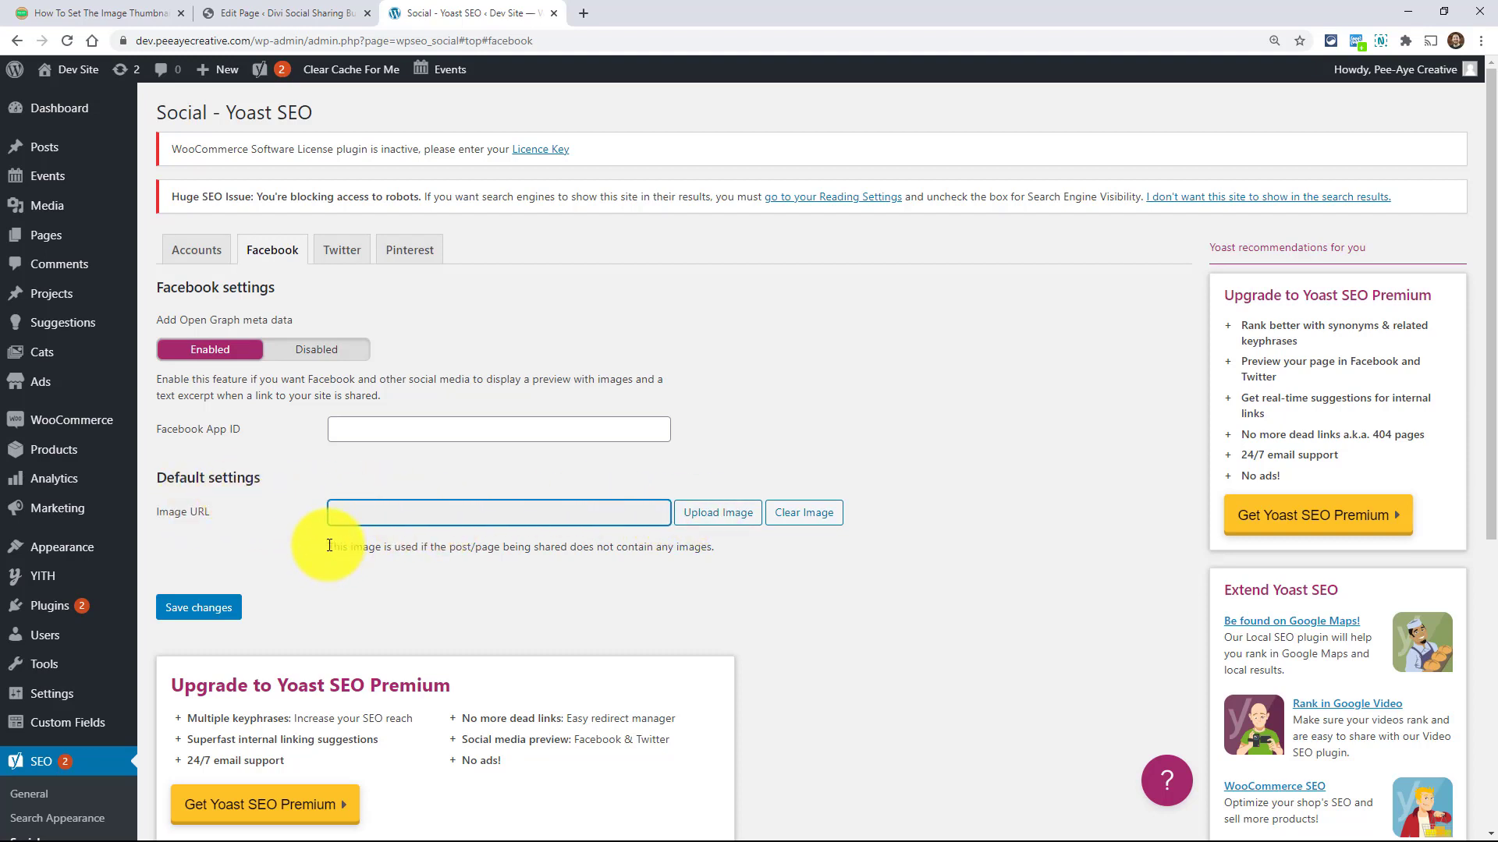
{"action": "left_click_drag", "start_coordinate": [334, 545], "coordinate": [716, 548]}
{"action": "left_click", "coordinate": [683, 548]}
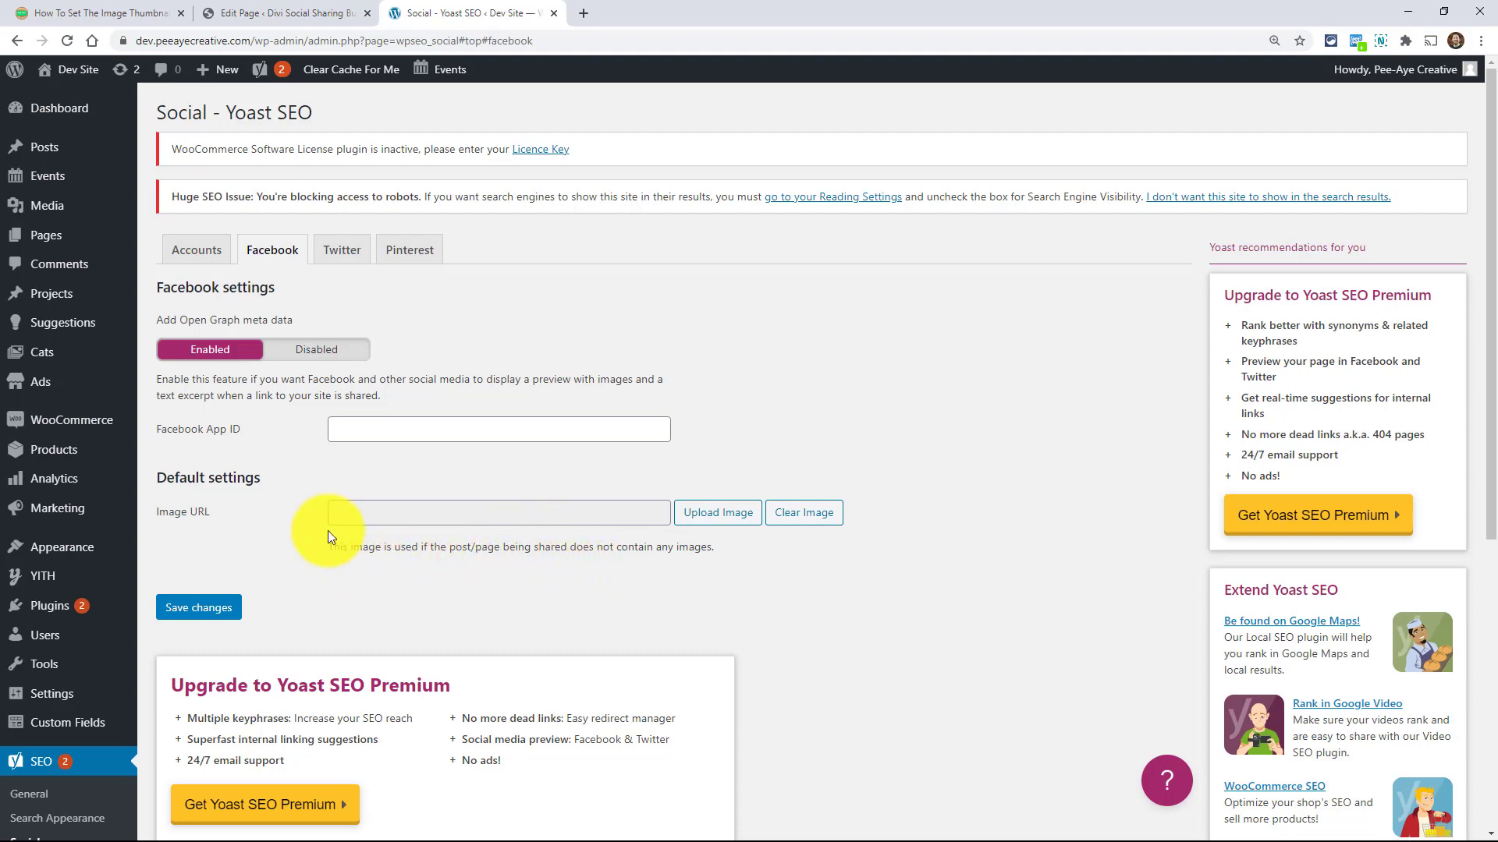
Step: Choose "Summary with large image" as the default Twitter card type and view the Pinterest settings
{"action": "left_click", "coordinate": [337, 250]}
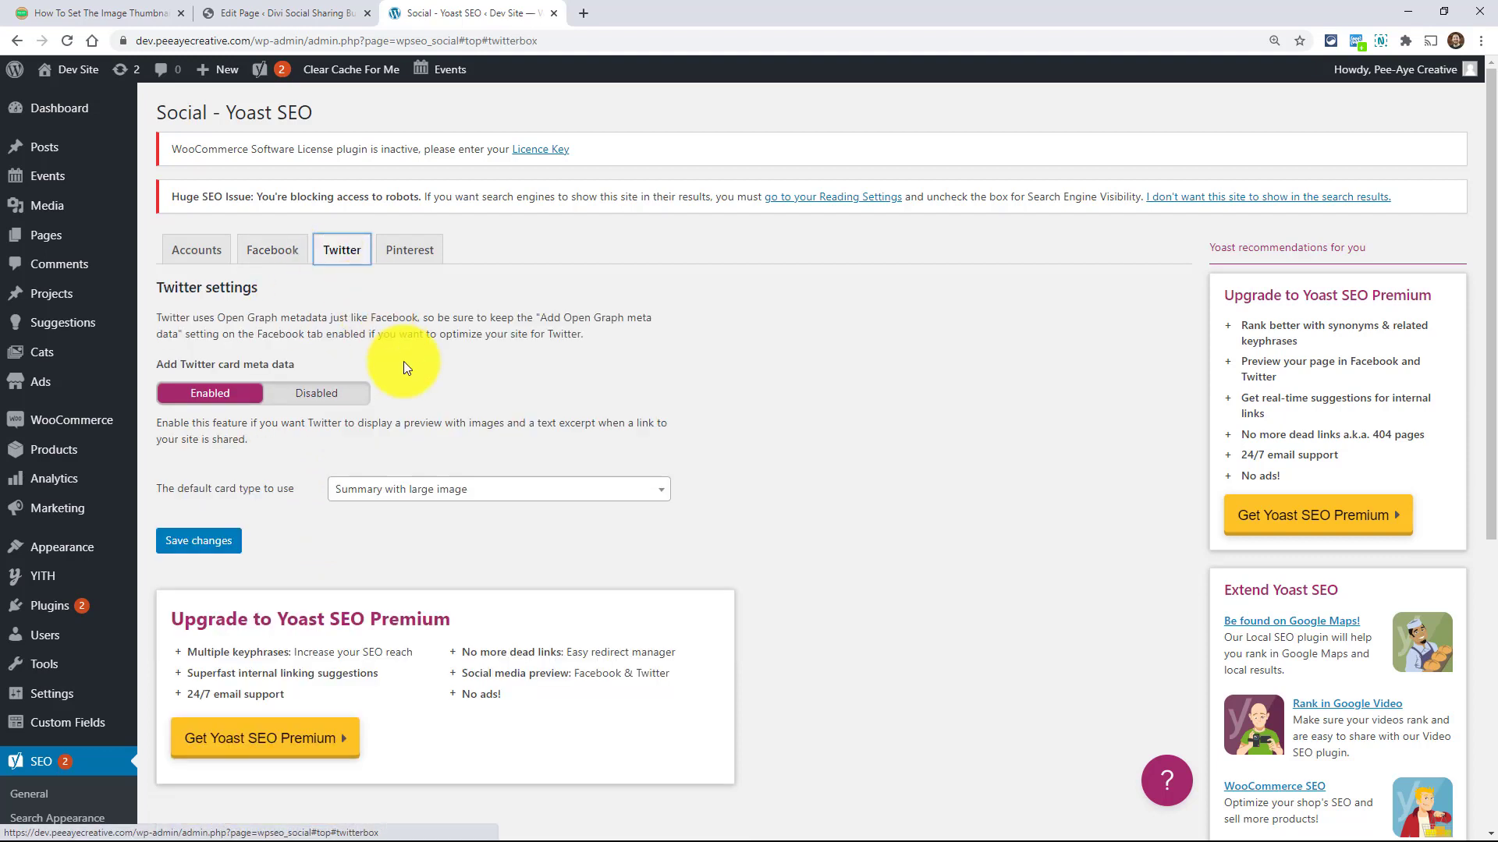
{"action": "left_click", "coordinate": [379, 492]}
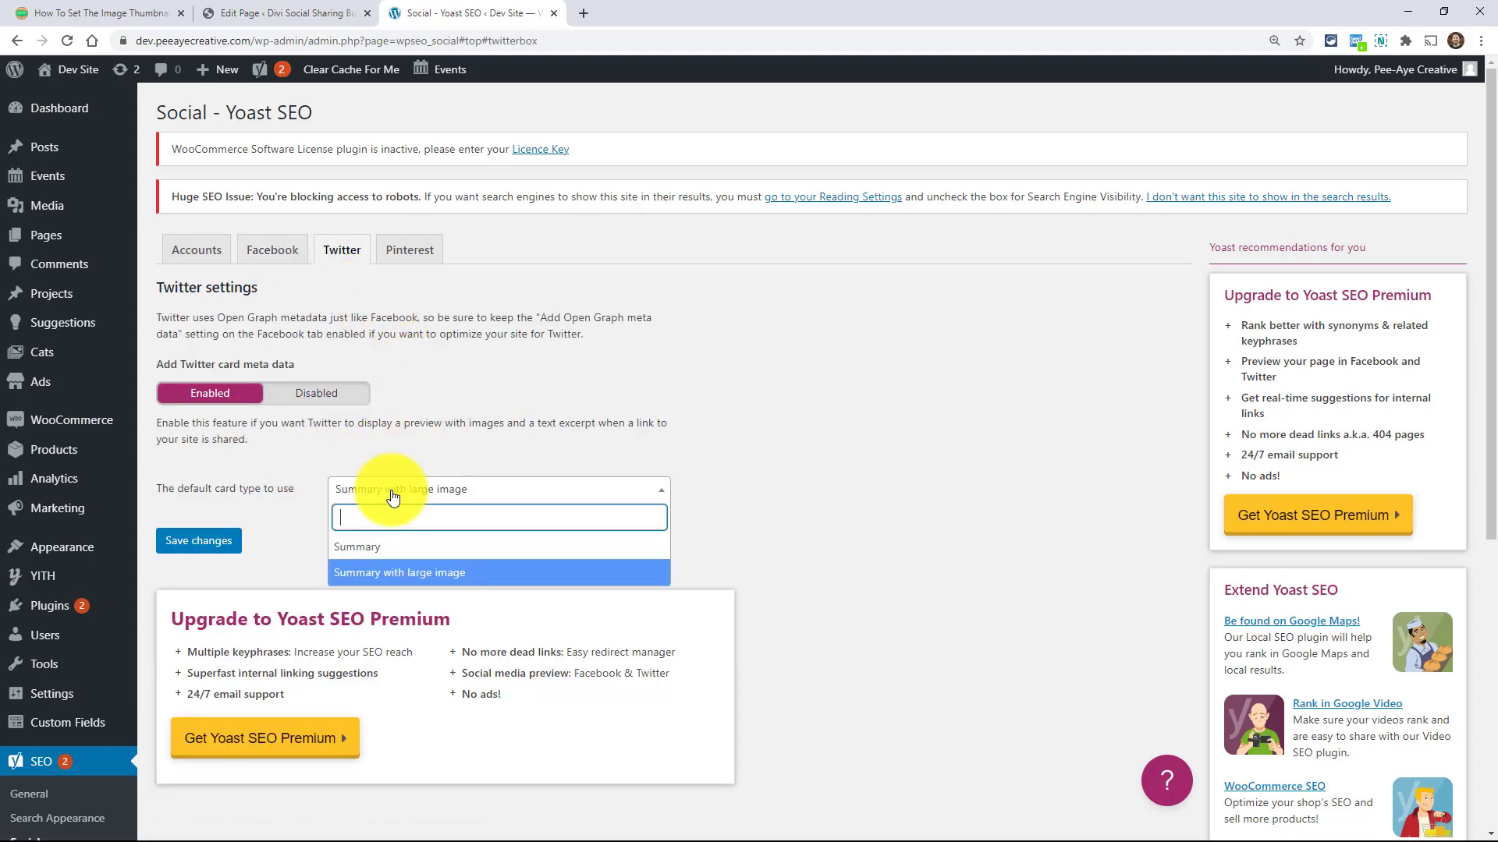
{"action": "left_click", "coordinate": [387, 574]}
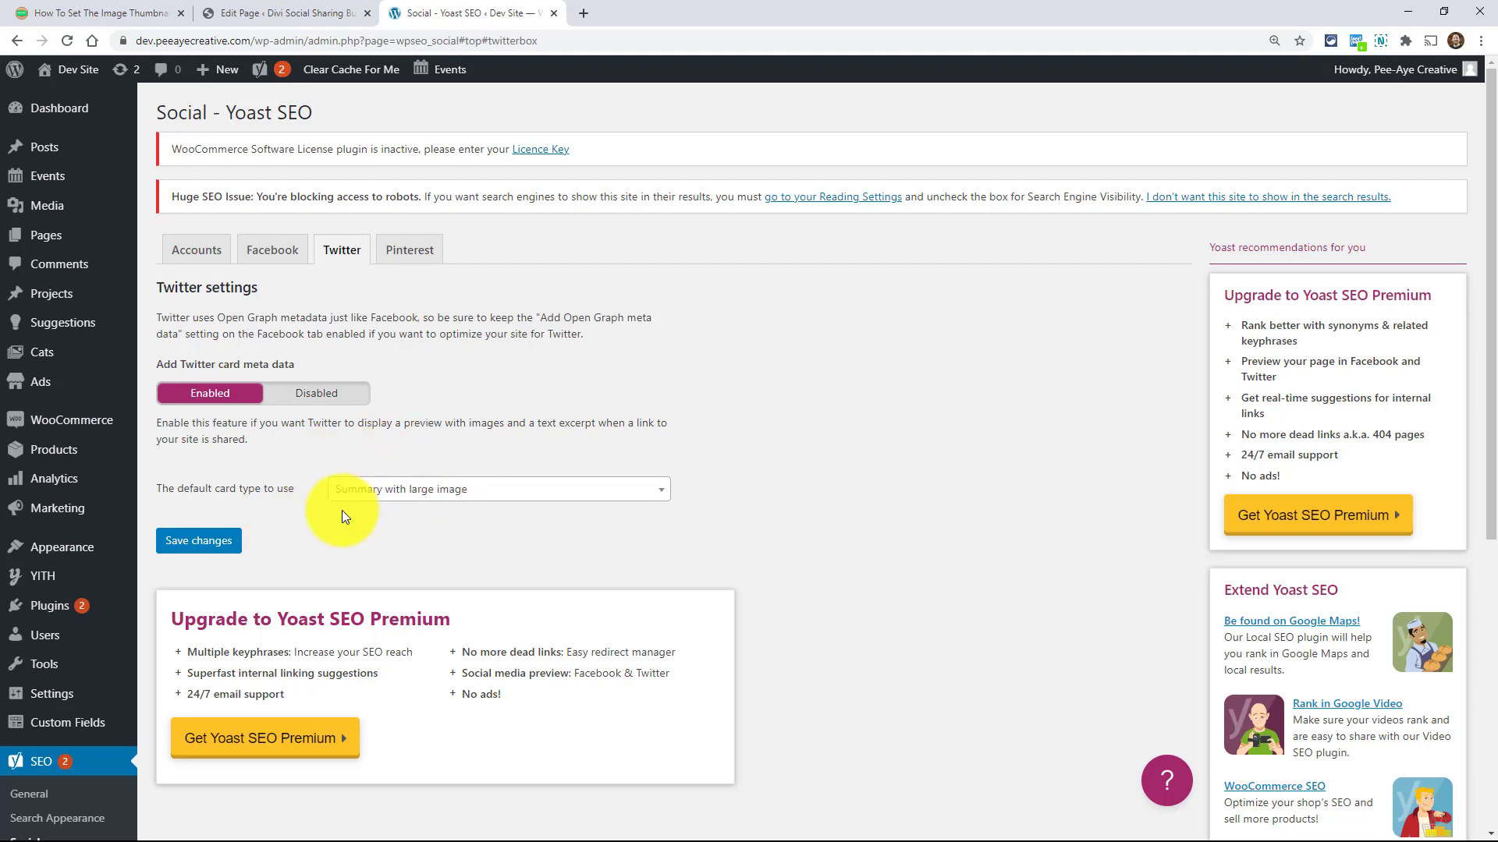
{"action": "left_click", "coordinate": [397, 257]}
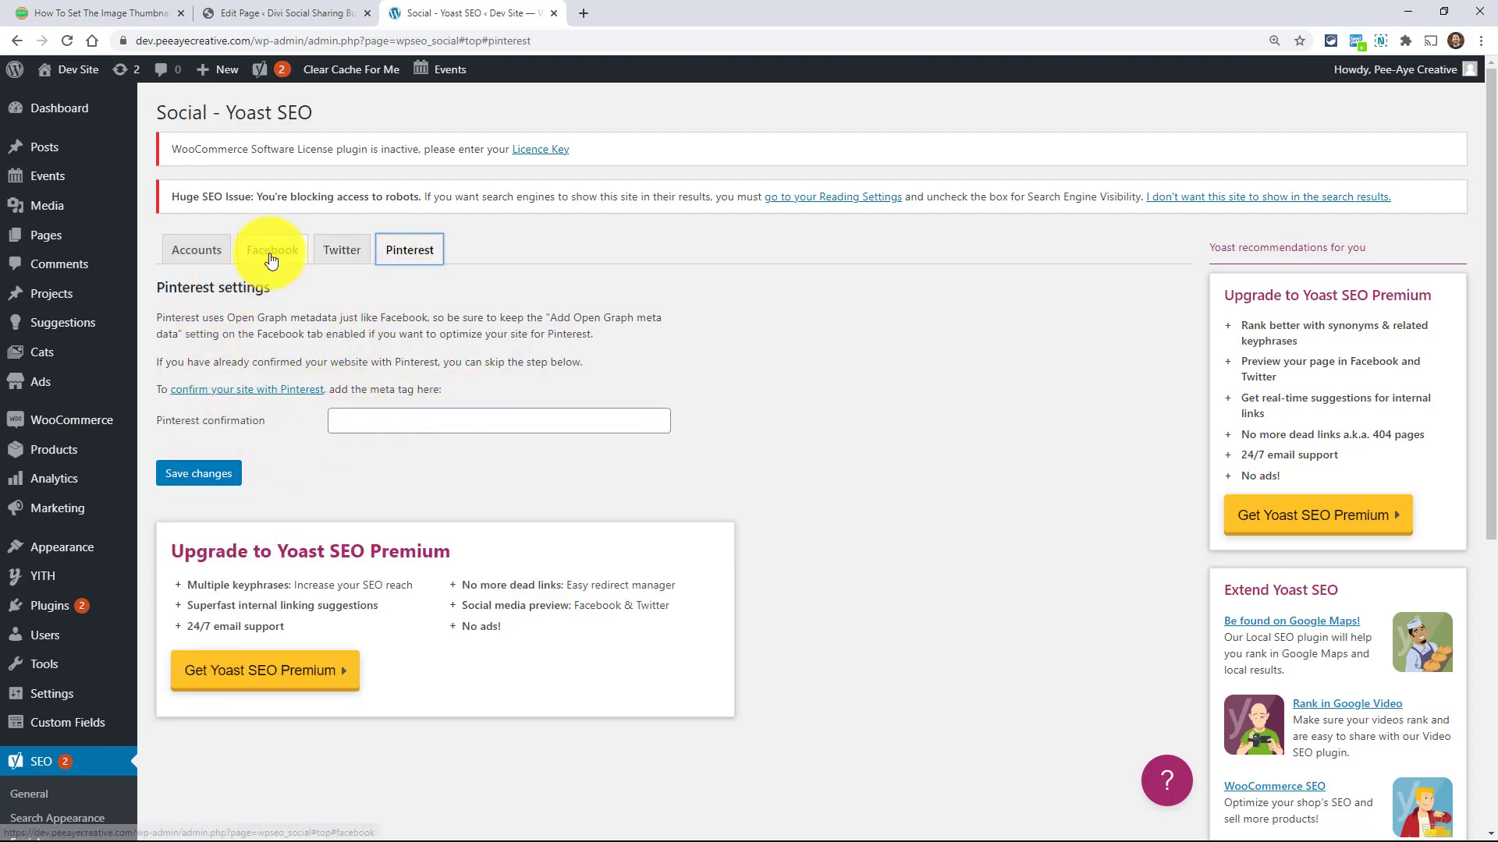
Step: Open "Blog Post For Testing" for editing and show its Yoast SEO social options with the Facebook preview section collapsed
{"action": "mouse_move", "coordinate": [26, 159]}
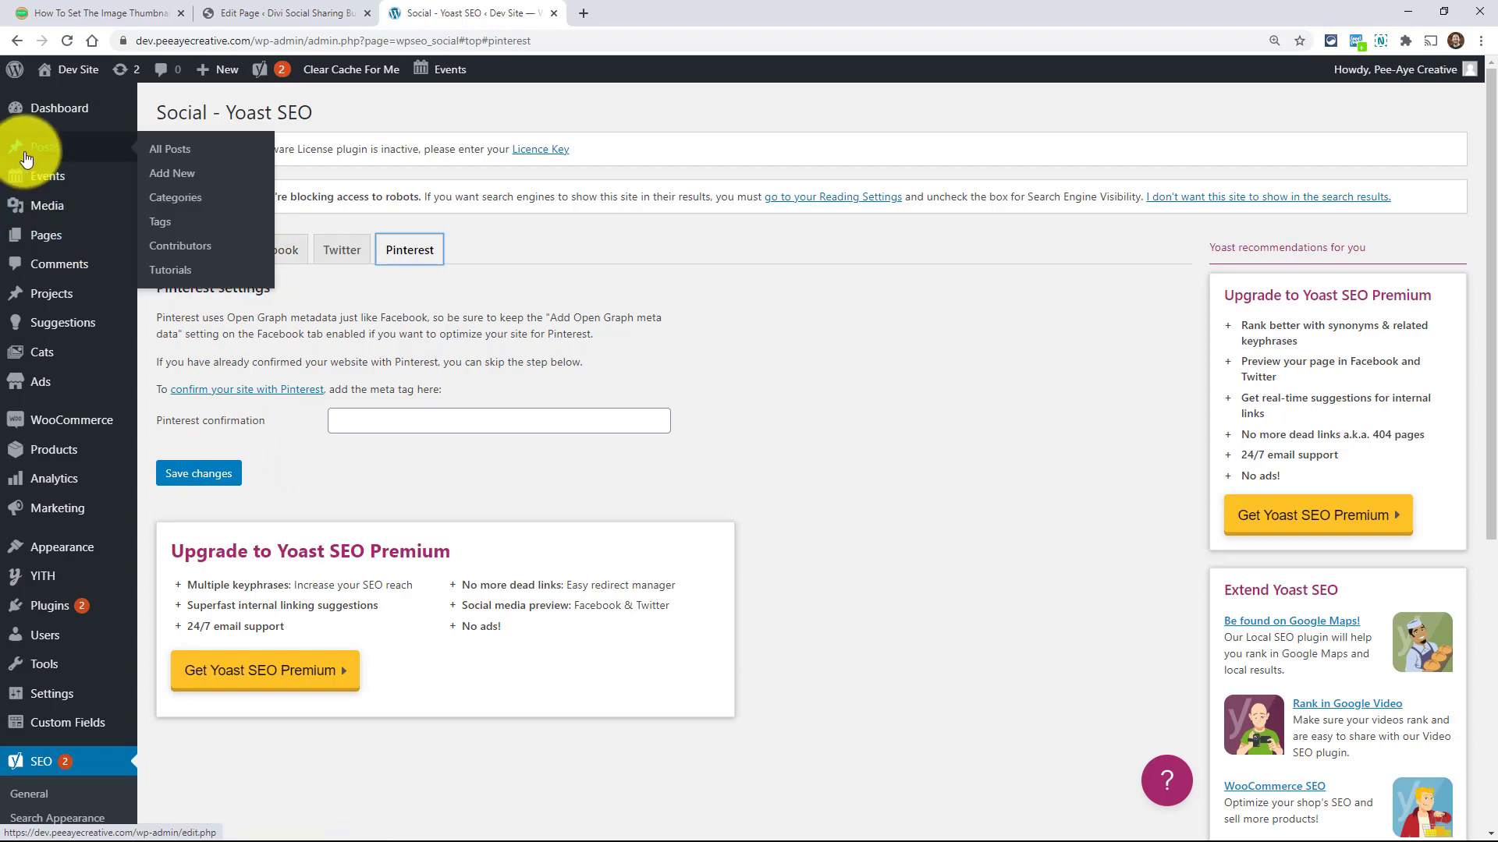
{"action": "left_click", "coordinate": [176, 155]}
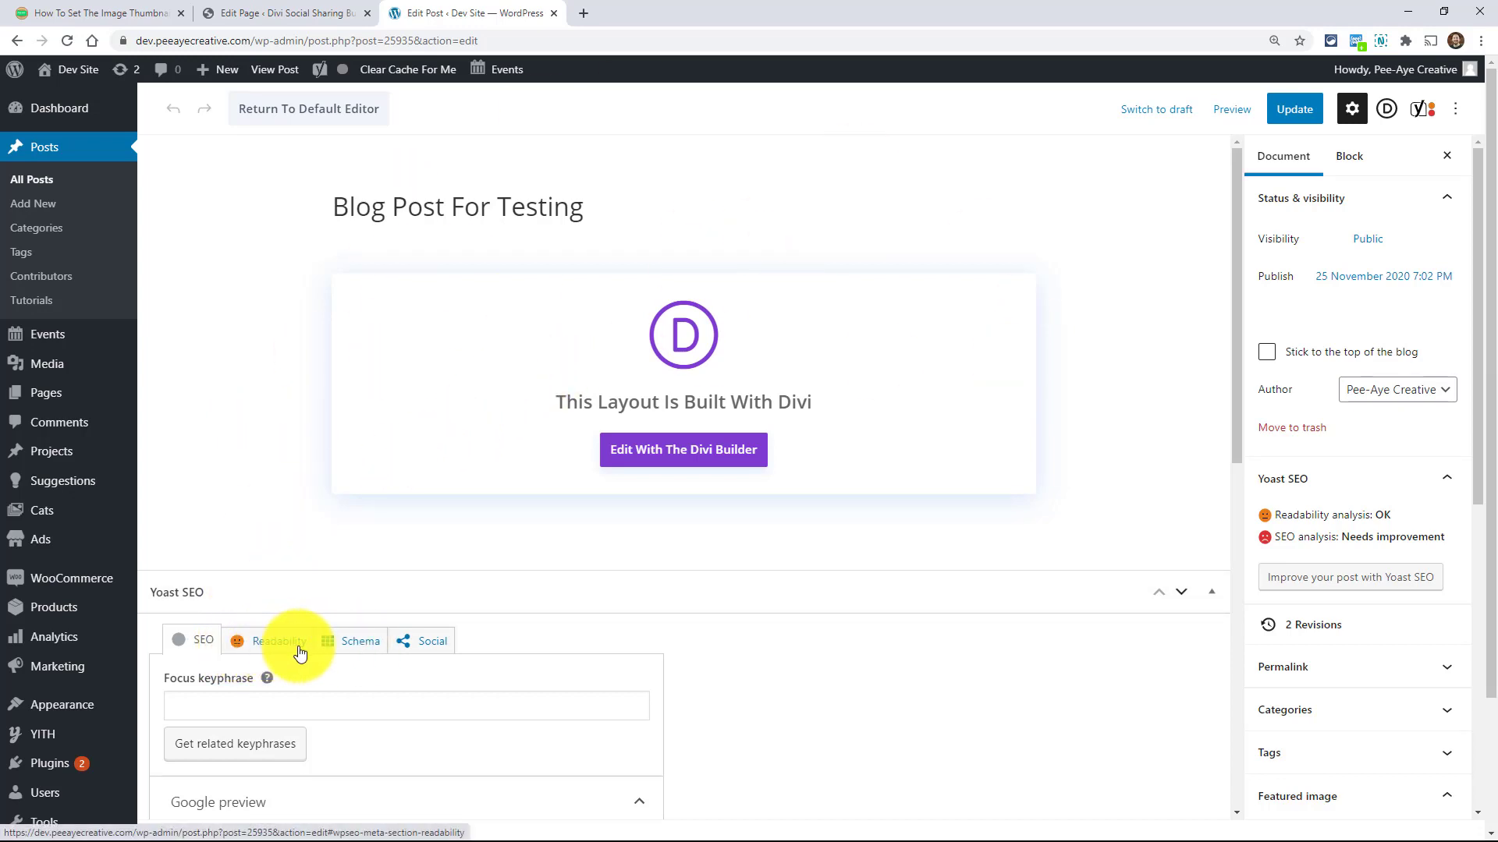
{"action": "left_click", "coordinate": [415, 645]}
{"action": "scroll", "coordinate": [692, 695], "scroll_direction": "down", "scroll_amount": 1}
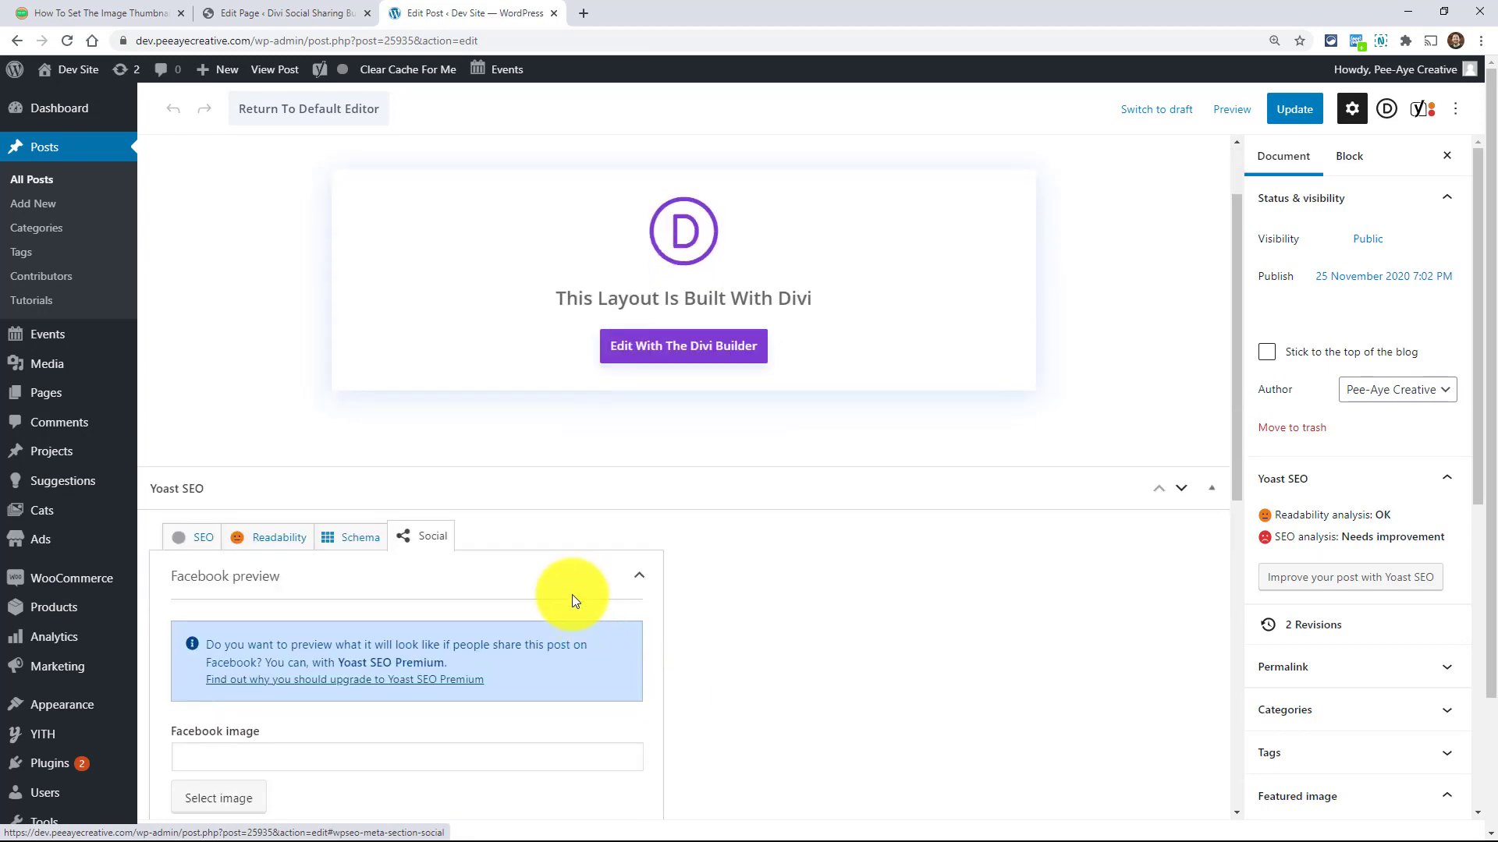
{"action": "left_click", "coordinate": [658, 577]}
{"action": "scroll", "coordinate": [301, 374], "scroll_direction": "down", "scroll_amount": 1}
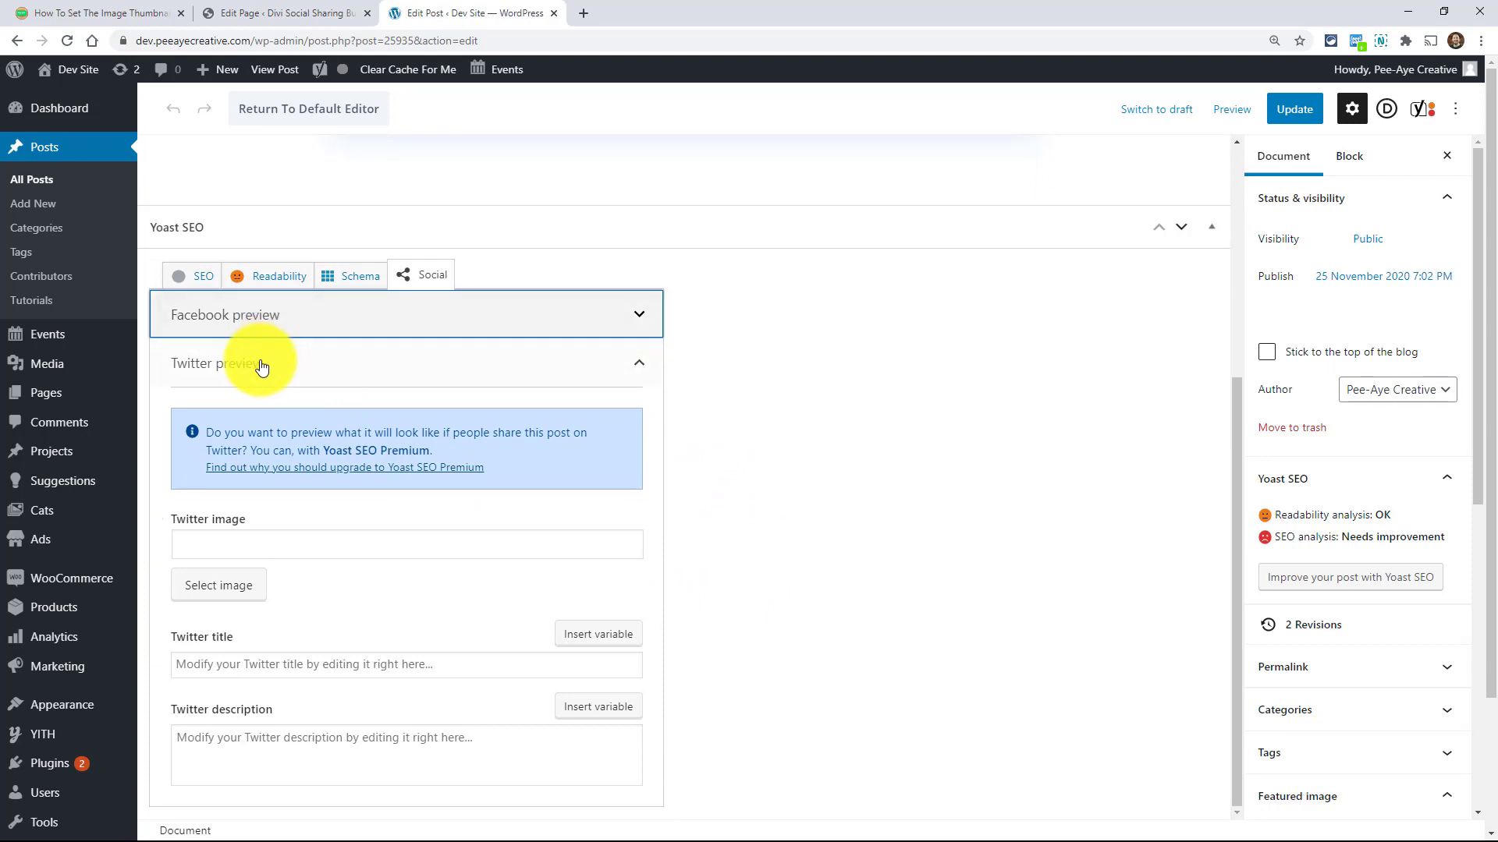
Step: Collapse the Twitter preview, expand the Facebook preview, and set audience-auditorium-conference-2774556.jpg from the media library as the post's Facebook image
{"action": "left_click", "coordinate": [267, 367]}
{"action": "left_click", "coordinate": [361, 734]}
{"action": "scroll", "coordinate": [611, 699], "scroll_direction": "down", "scroll_amount": 2}
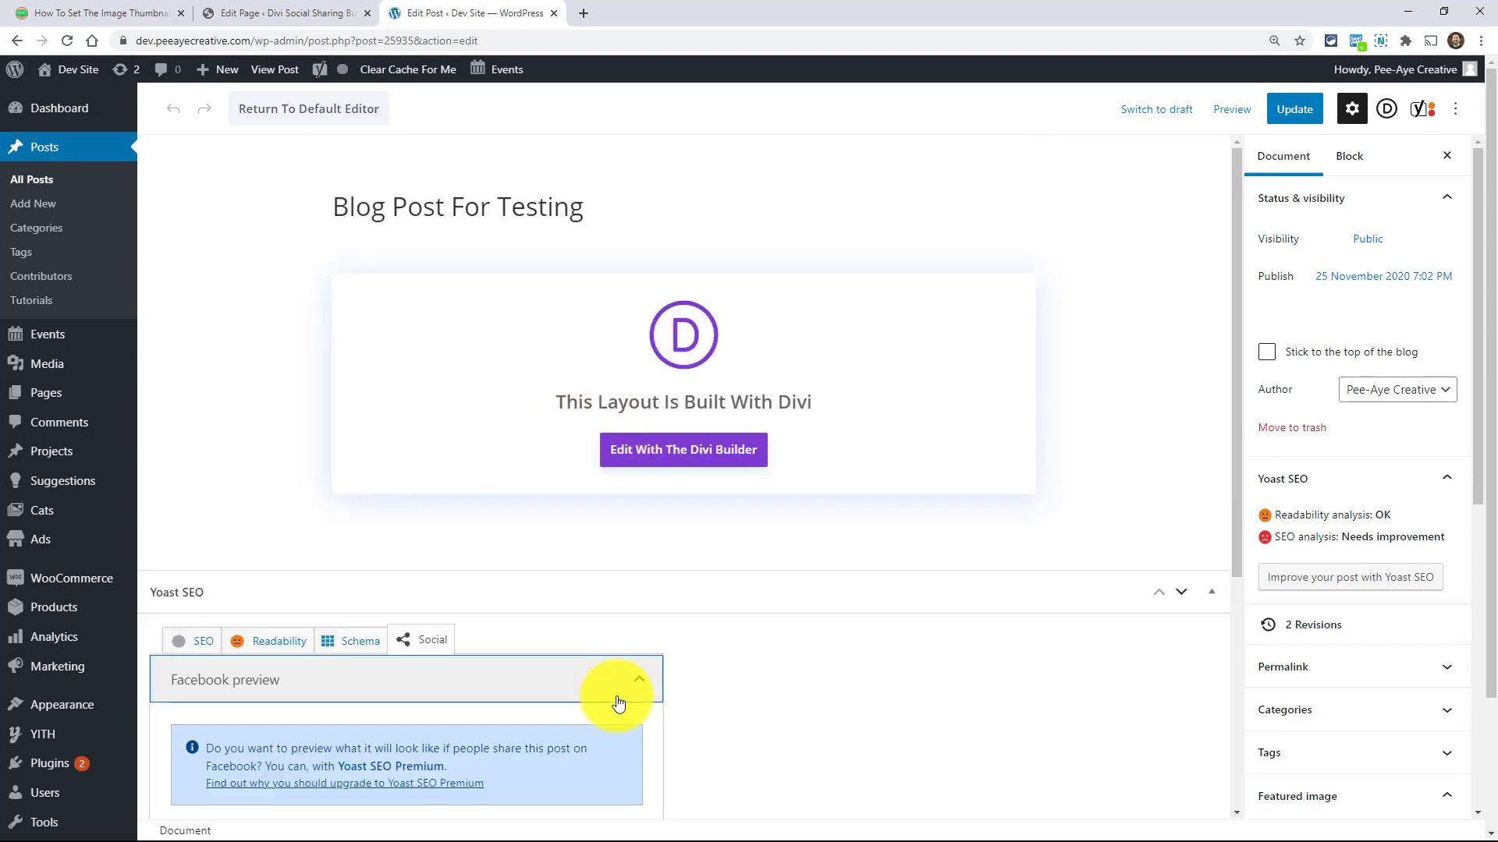
{"action": "scroll", "coordinate": [624, 687], "scroll_direction": "down", "scroll_amount": 3}
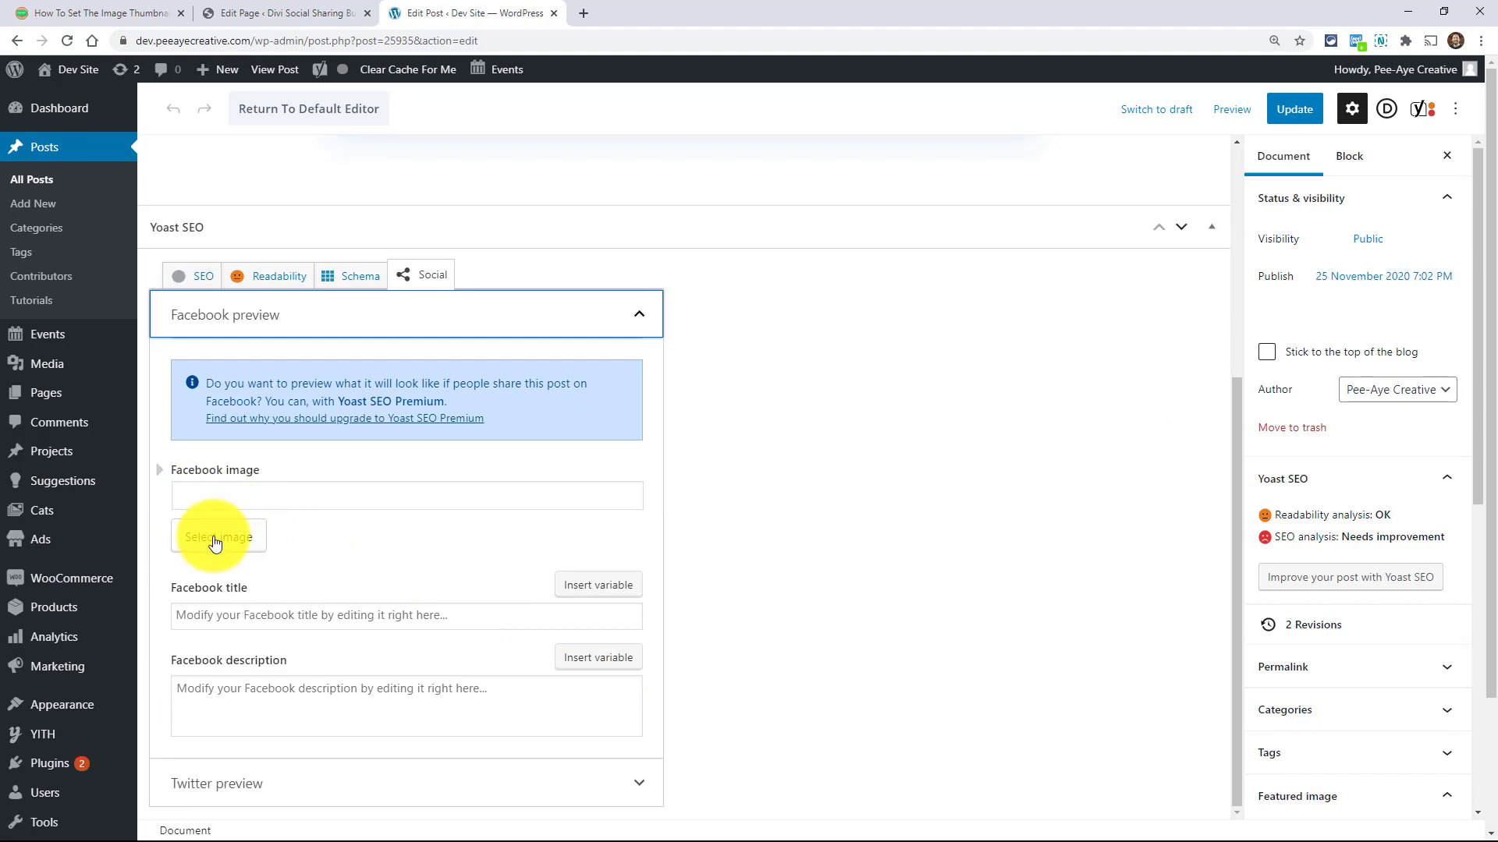
{"action": "left_click", "coordinate": [203, 501]}
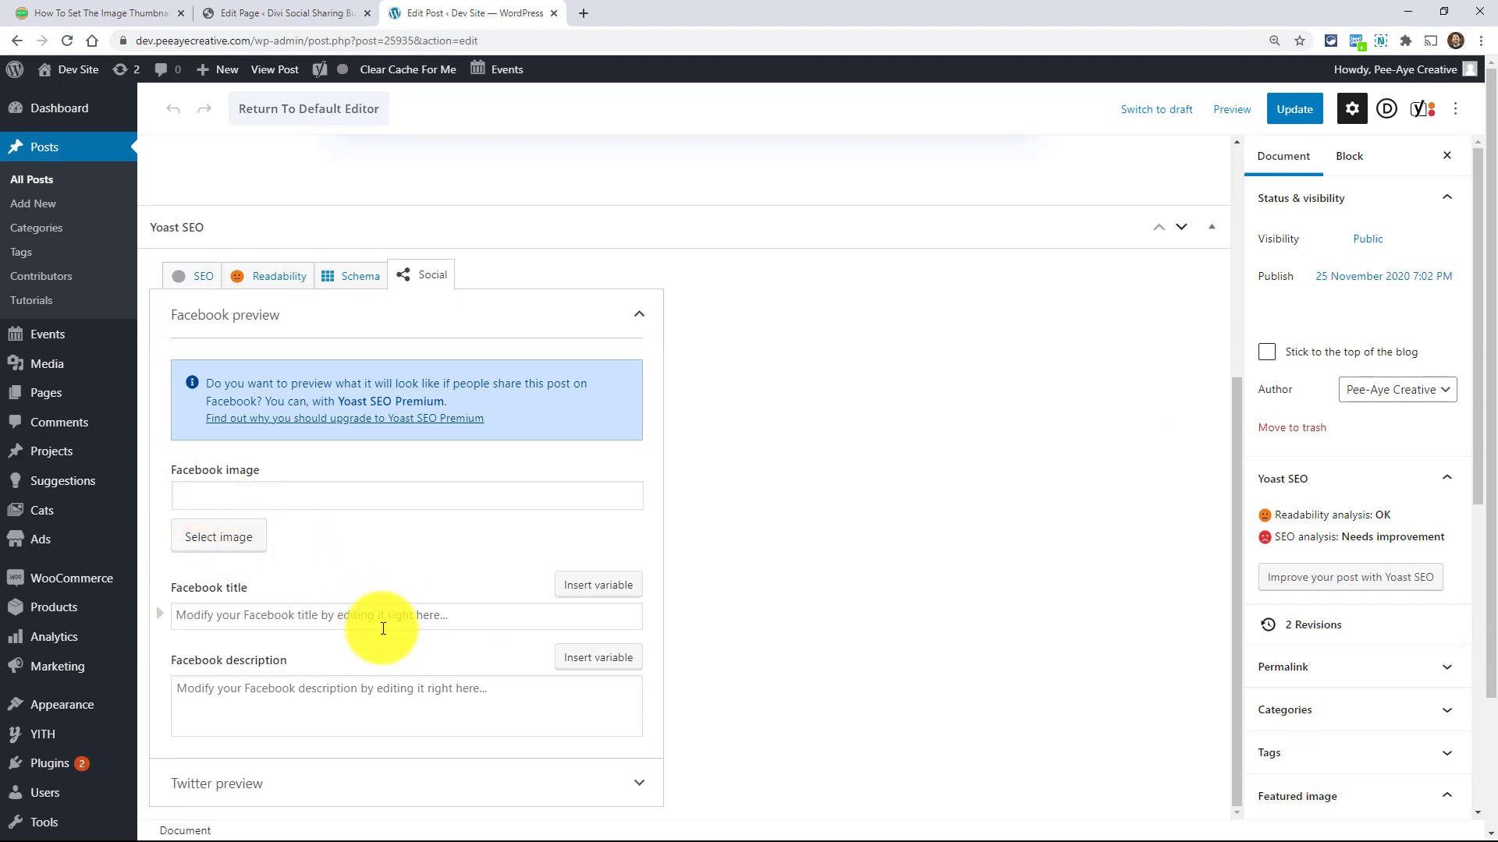
{"action": "left_click", "coordinate": [220, 538]}
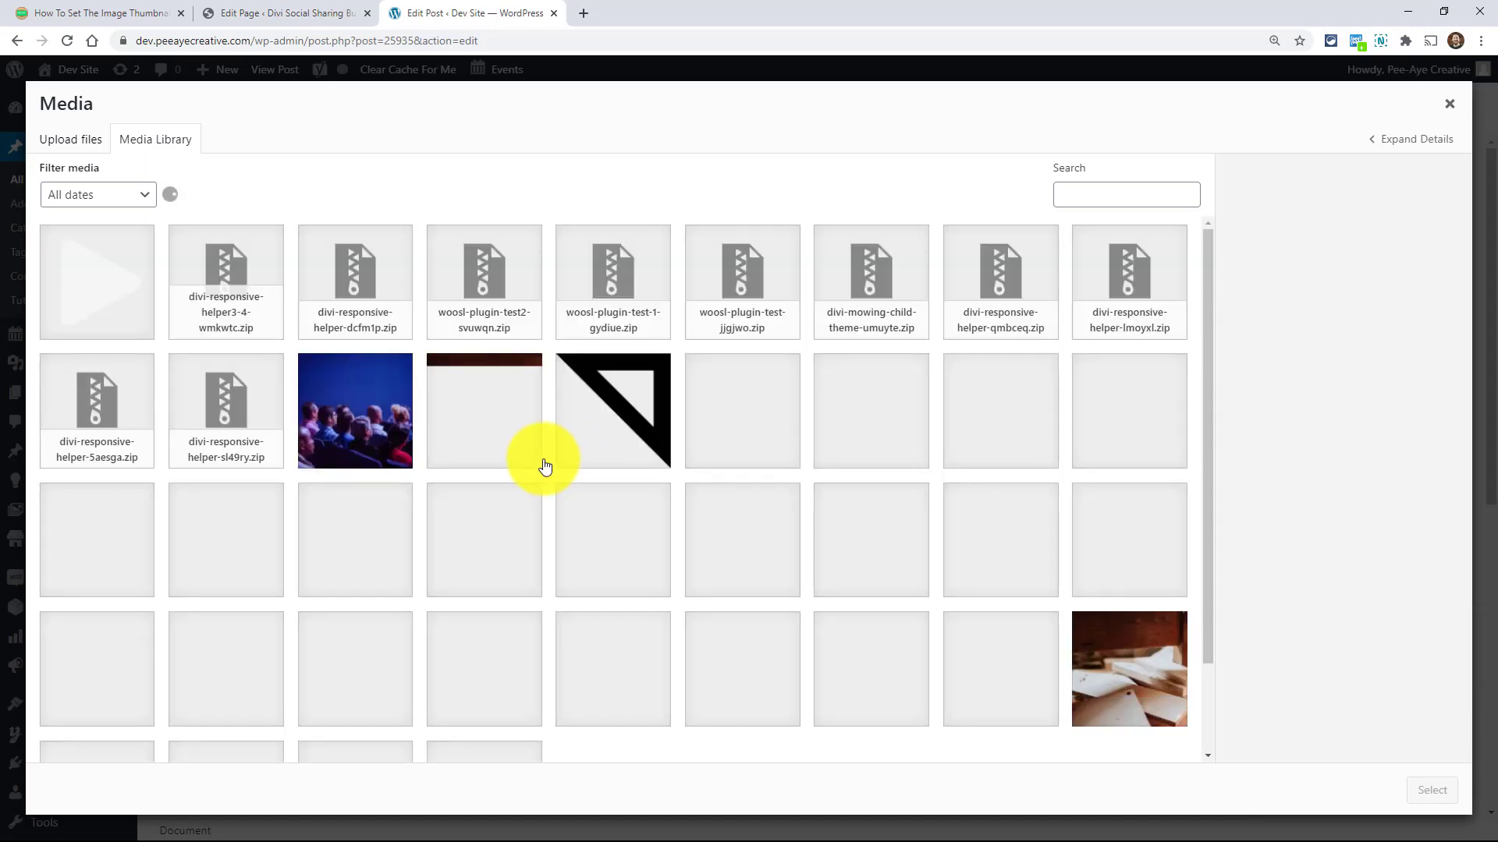
{"action": "left_click", "coordinate": [375, 424]}
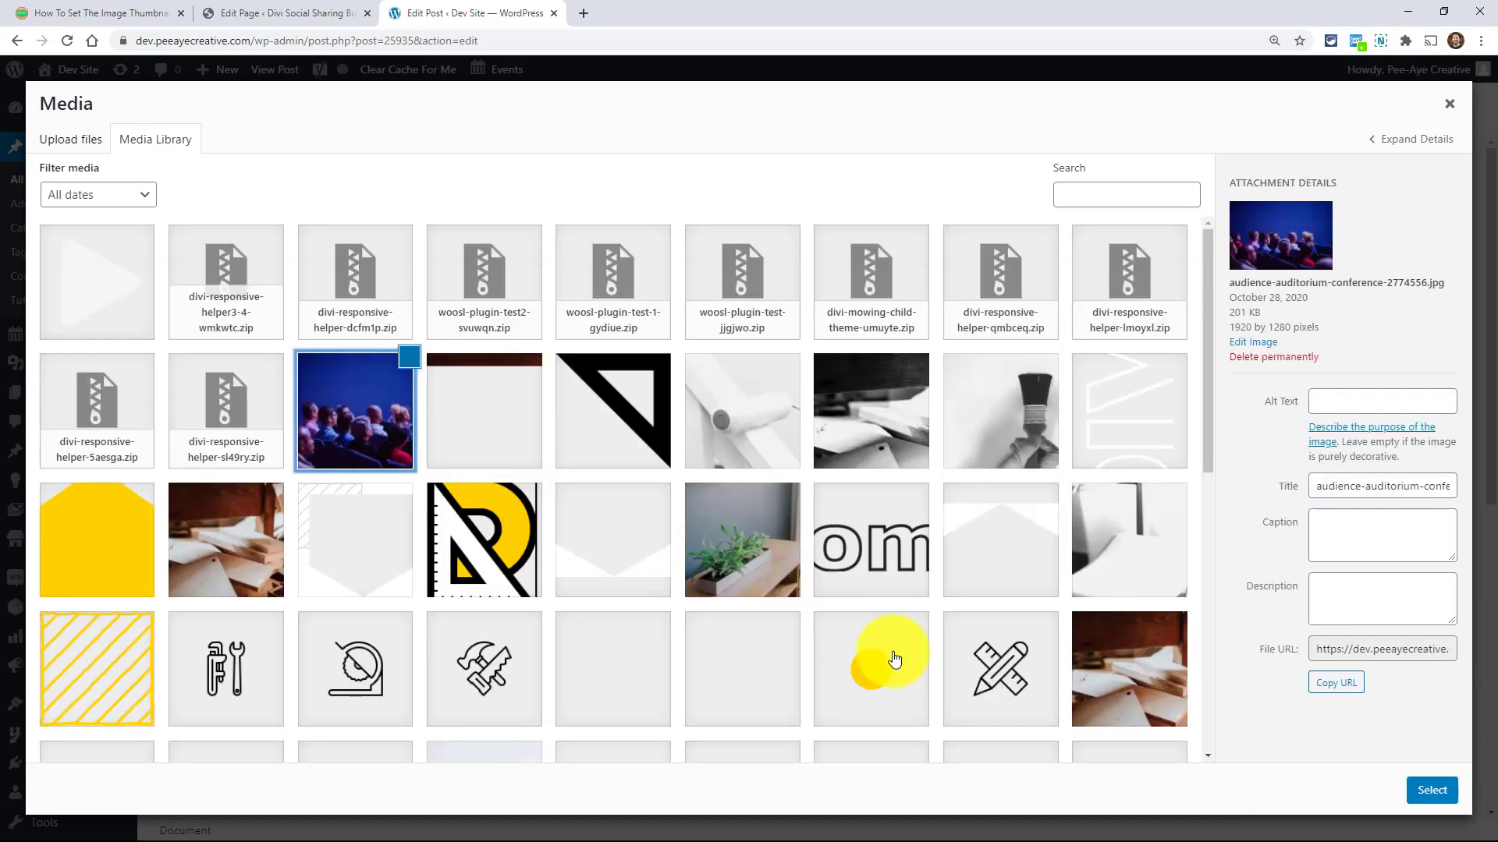
{"action": "left_click", "coordinate": [1421, 792]}
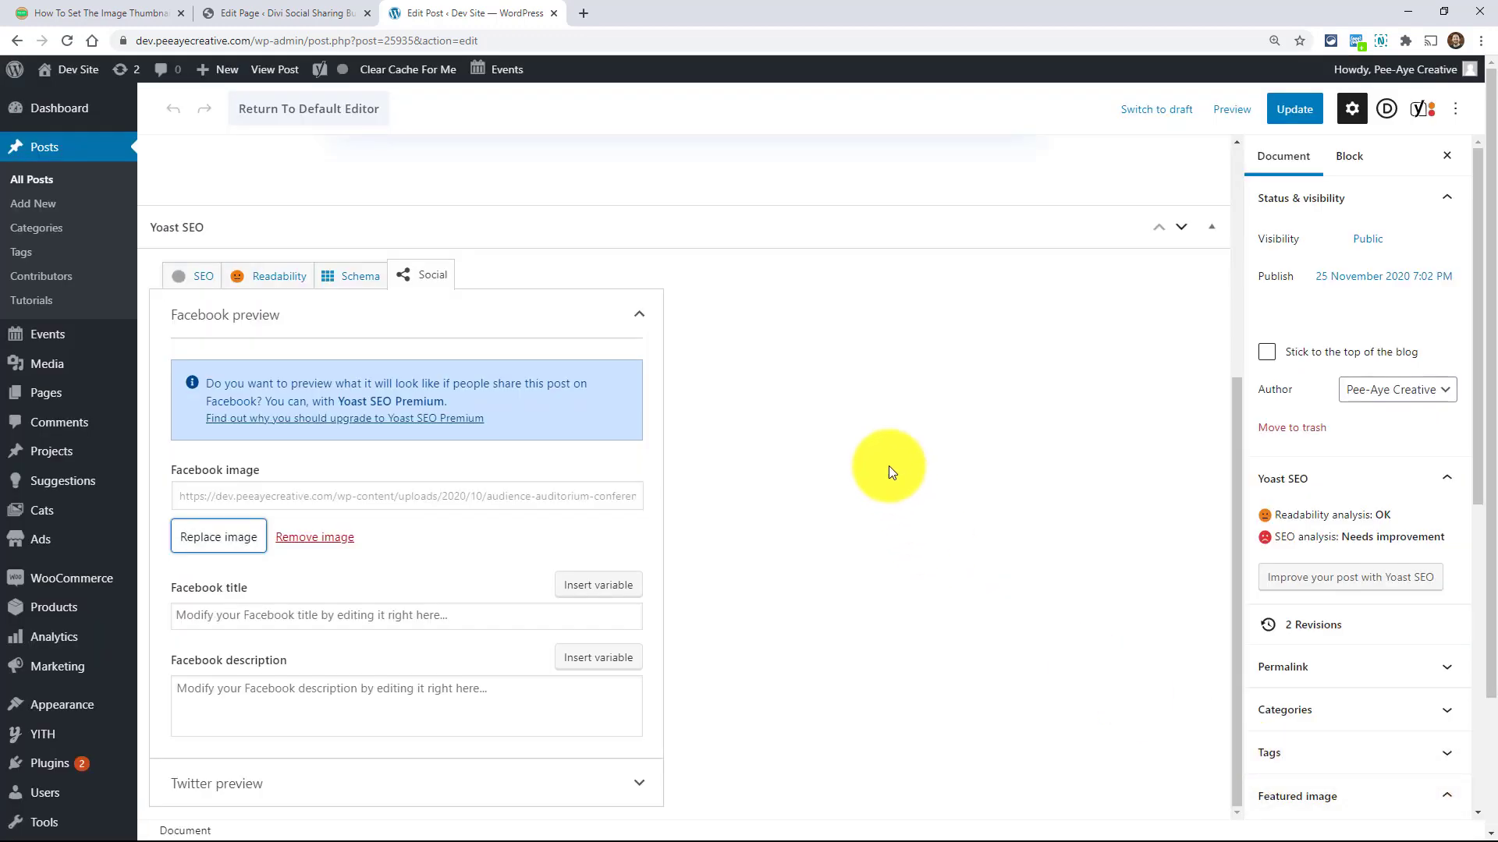
Step: Expand the Twitter preview section and review its image, title and description fields alongside the Facebook ones
{"action": "scroll", "coordinate": [887, 465], "scroll_direction": "down", "scroll_amount": 2}
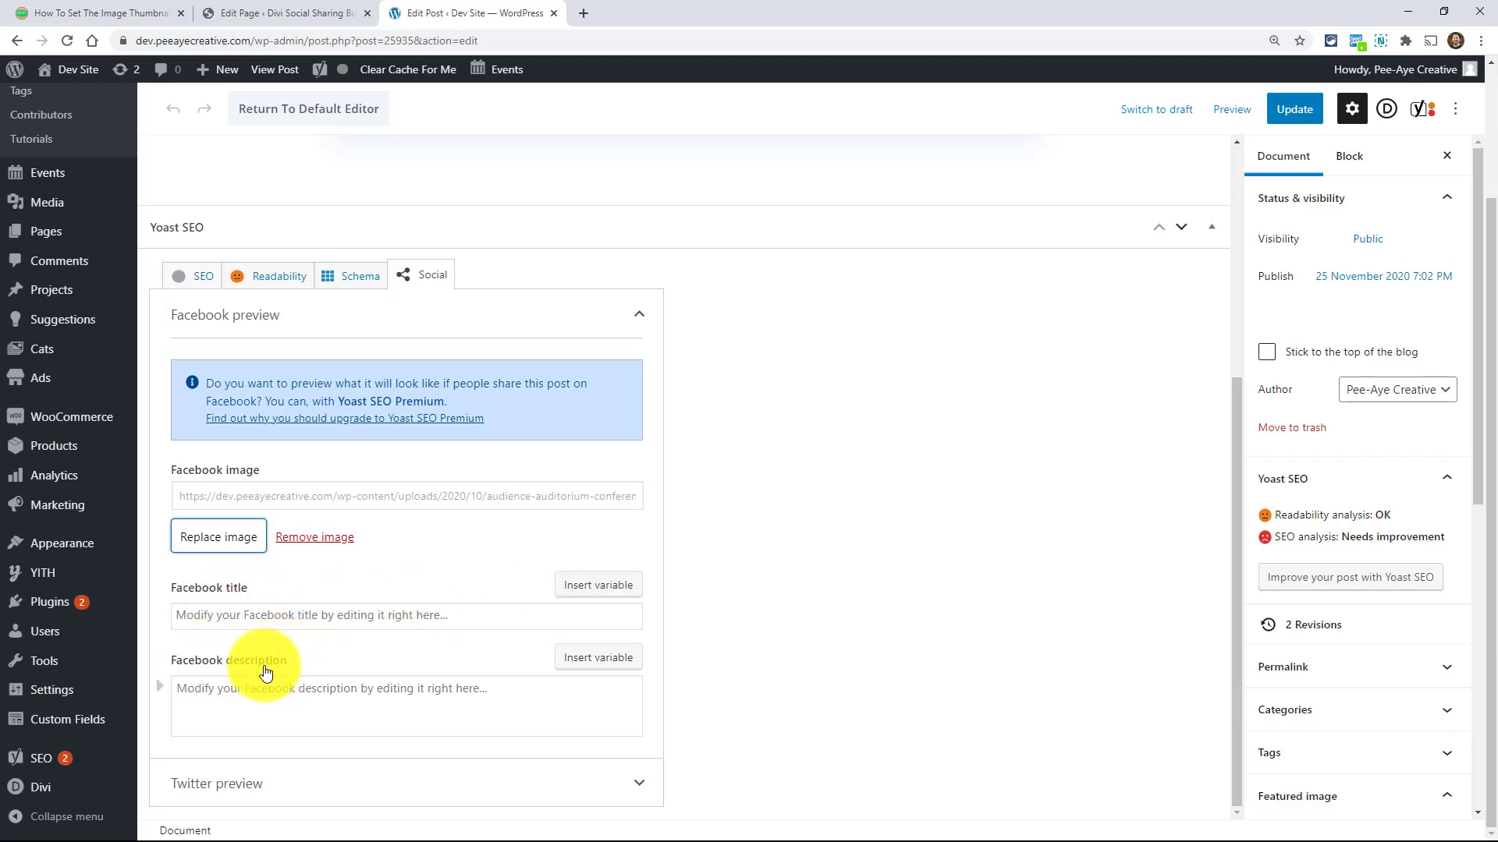
{"action": "left_click", "coordinate": [231, 784]}
{"action": "scroll", "coordinate": [702, 712], "scroll_direction": "down", "scroll_amount": 1}
{"action": "scroll", "coordinate": [702, 712], "scroll_direction": "down", "scroll_amount": 4}
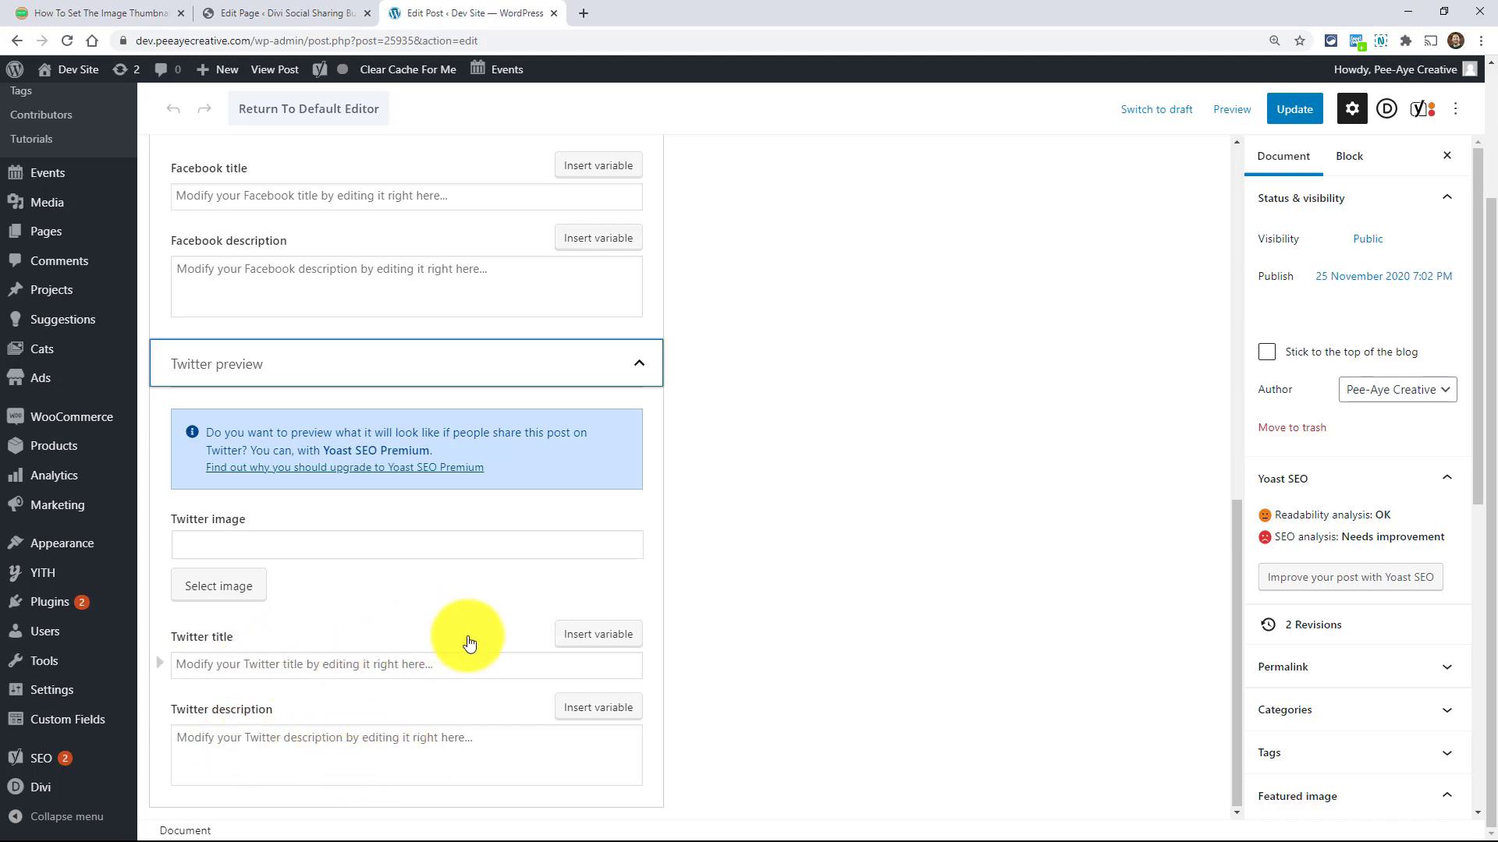
{"action": "scroll", "coordinate": [471, 647], "scroll_direction": "up", "scroll_amount": 1}
{"action": "scroll", "coordinate": [472, 652], "scroll_direction": "up", "scroll_amount": 1}
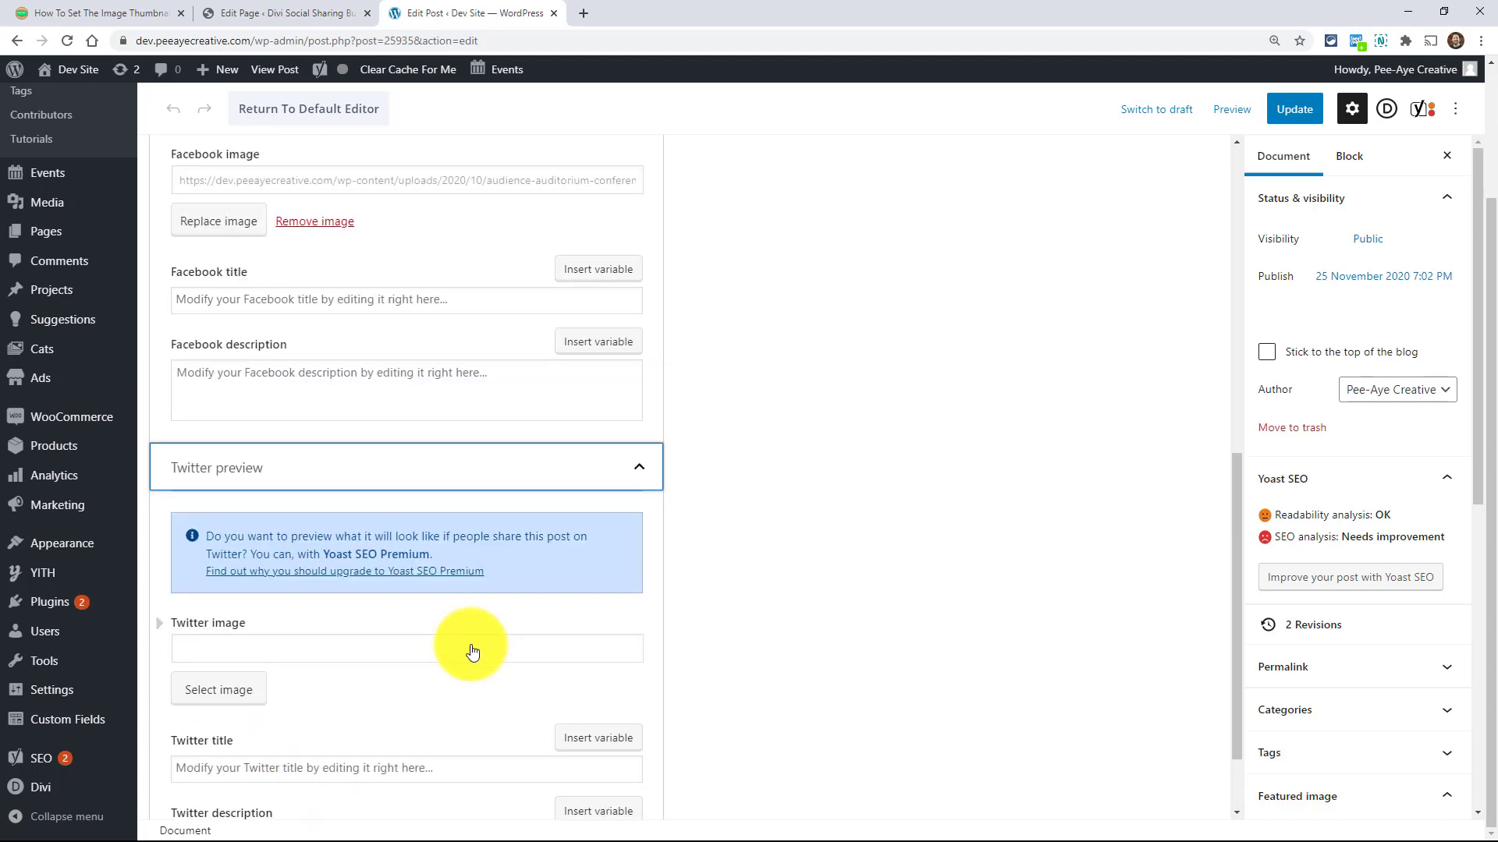
{"action": "scroll", "coordinate": [471, 647], "scroll_direction": "up", "scroll_amount": 3}
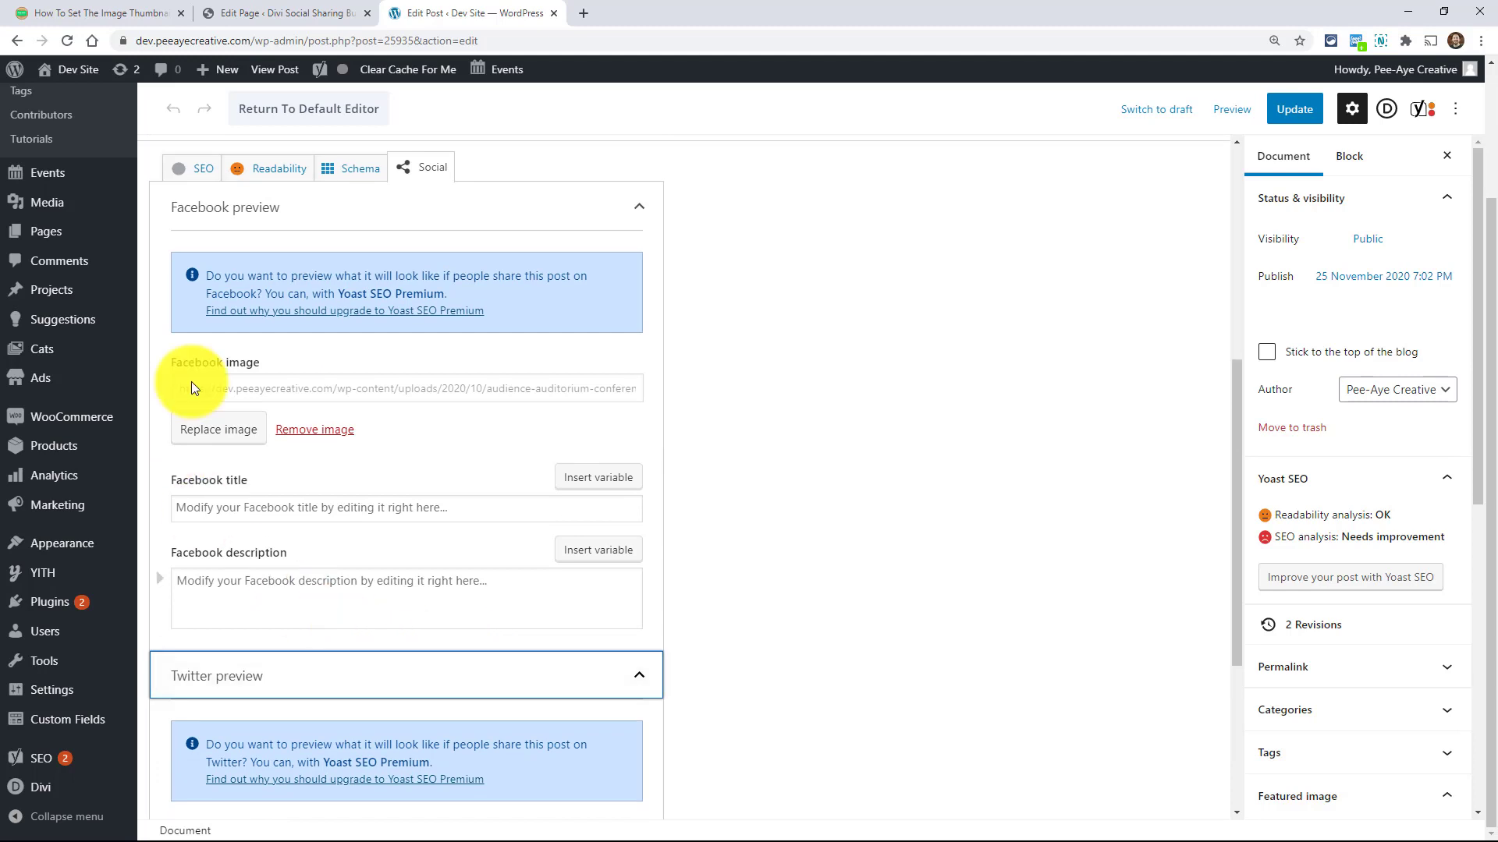
{"action": "scroll", "coordinate": [411, 555], "scroll_direction": "down", "scroll_amount": 3}
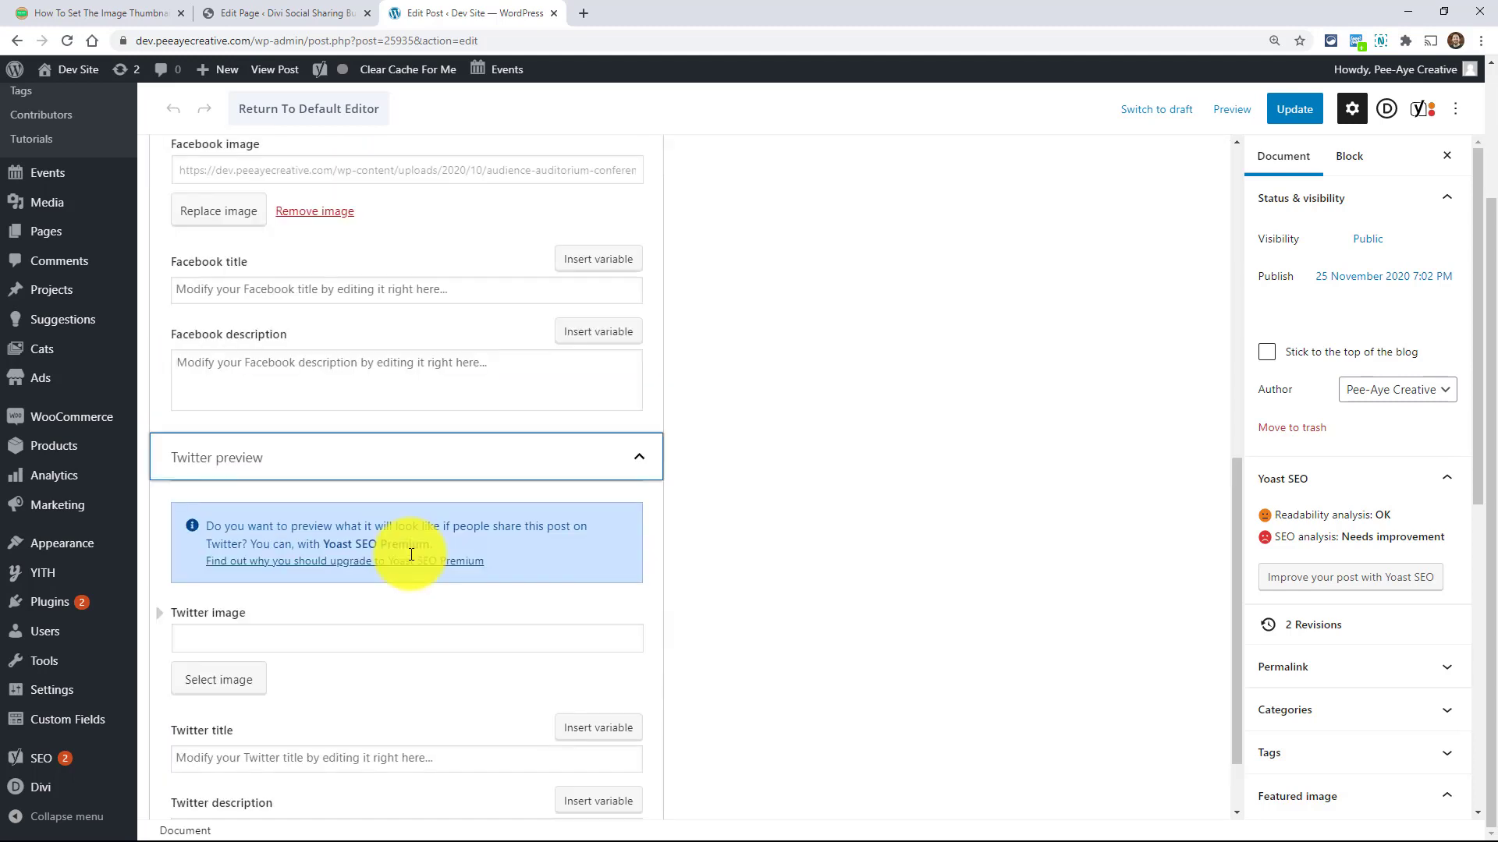
{"action": "scroll", "coordinate": [411, 555], "scroll_direction": "up", "scroll_amount": 3}
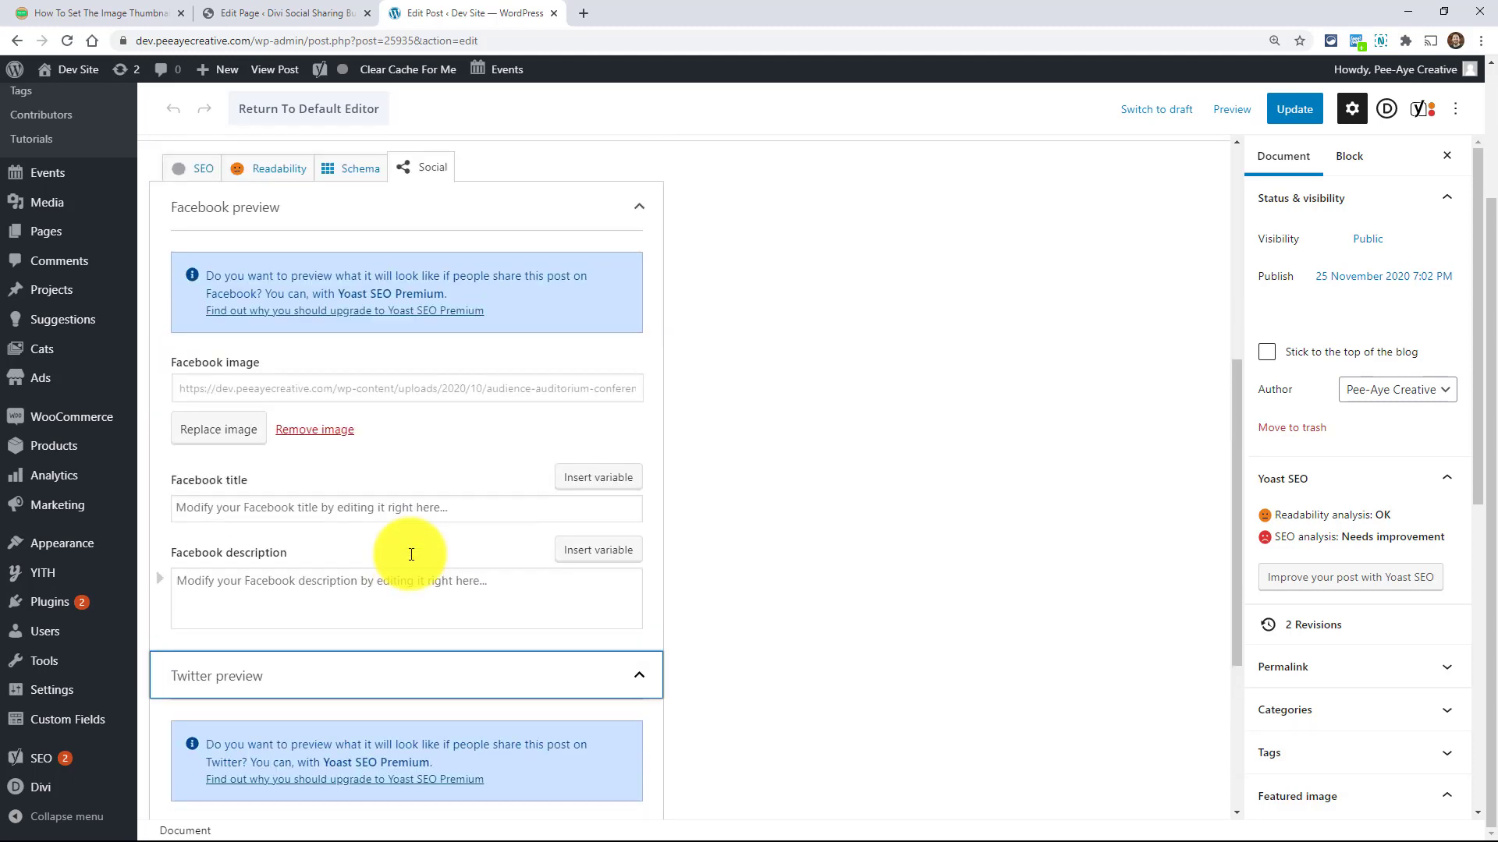
{"action": "scroll", "coordinate": [411, 555], "scroll_direction": "up", "scroll_amount": 3}
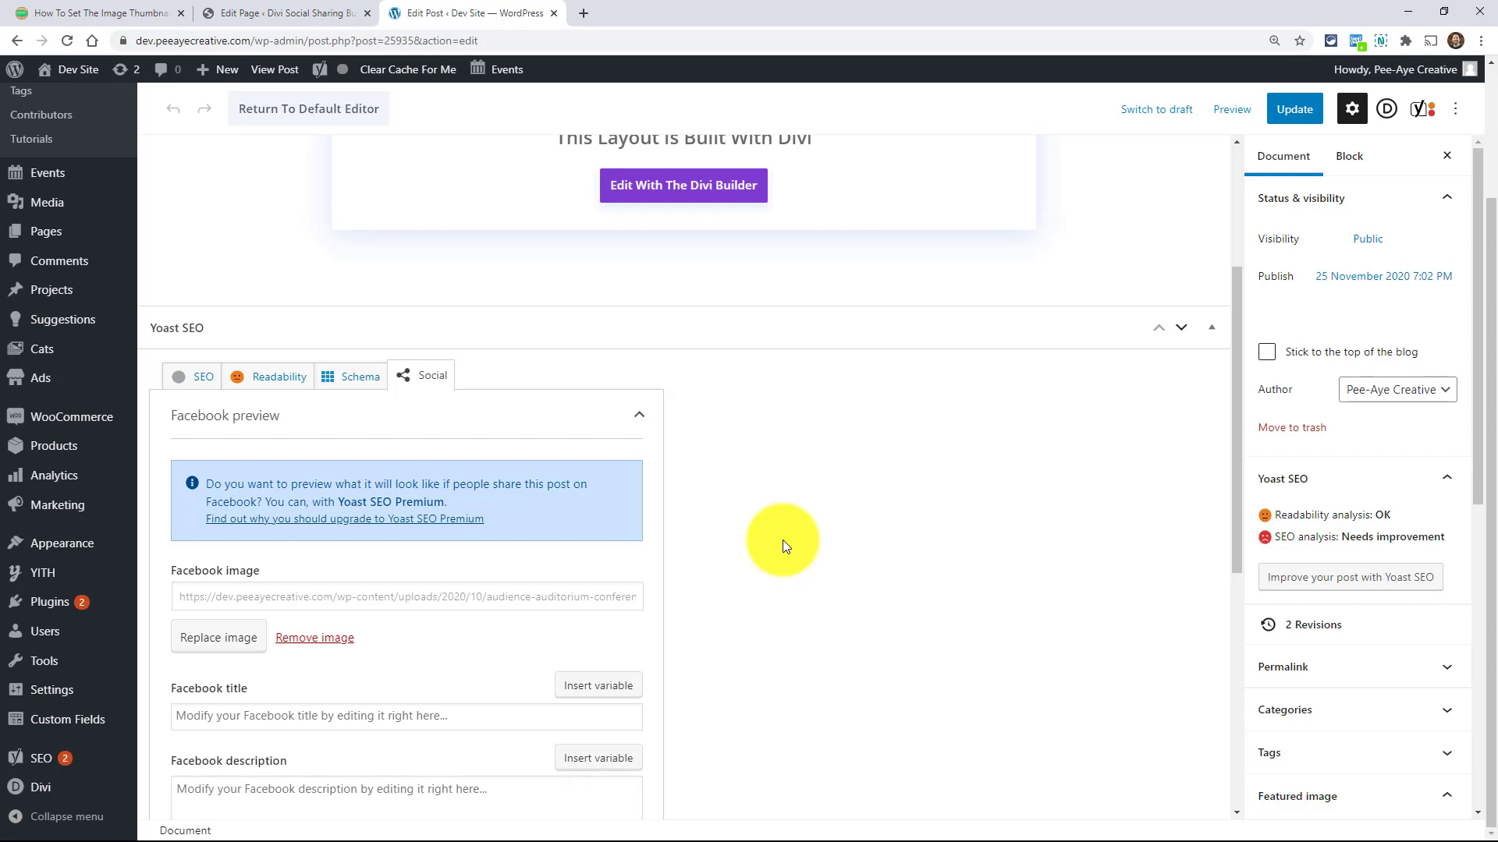
{"action": "mouse_move", "coordinate": [220, 70]}
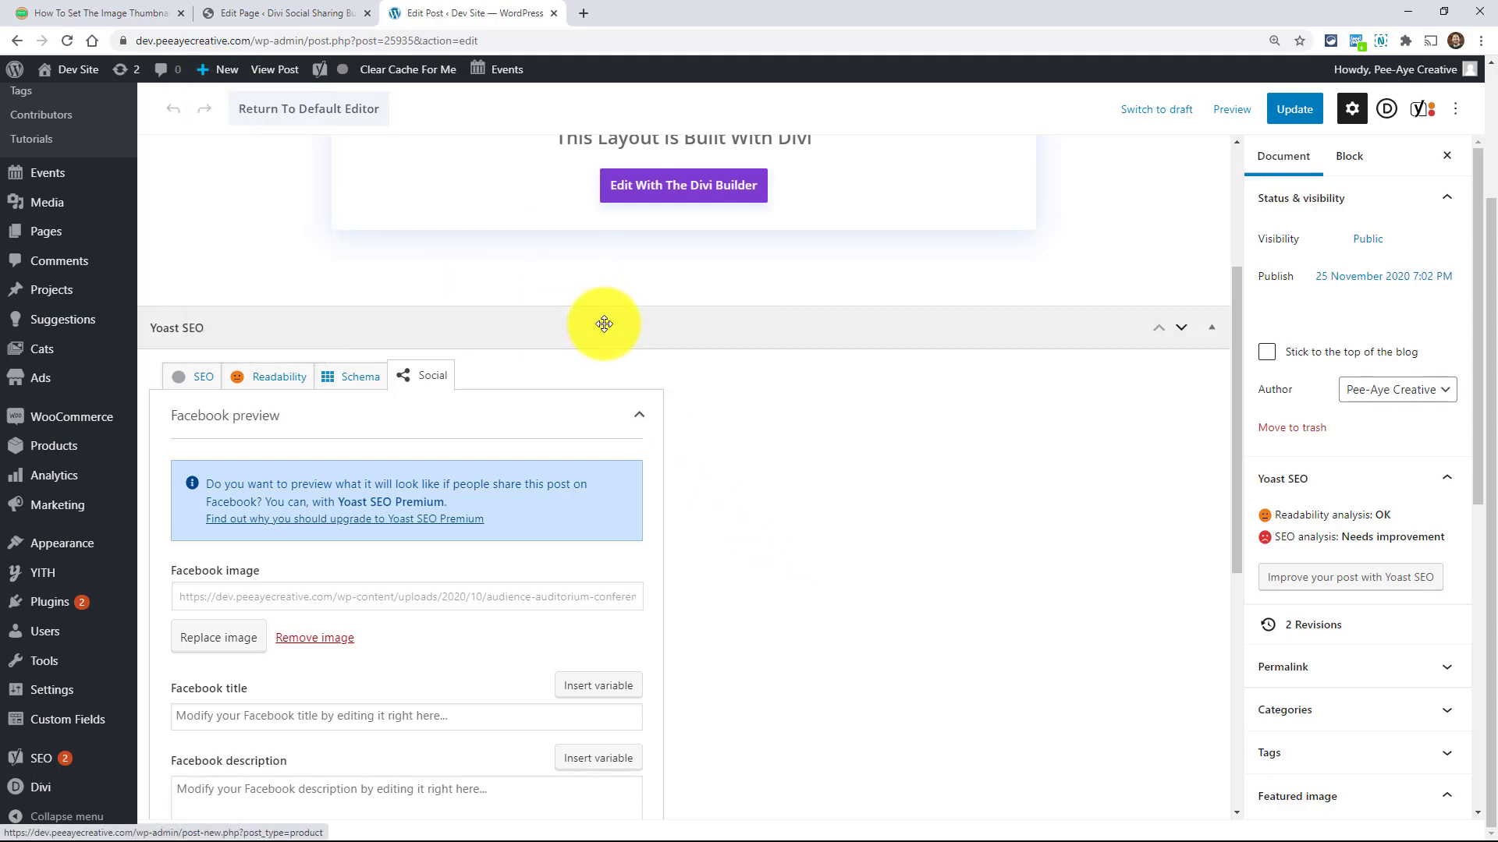
{"action": "scroll", "coordinate": [608, 355], "scroll_direction": "up", "scroll_amount": 3}
{"action": "scroll", "coordinate": [608, 367], "scroll_direction": "up", "scroll_amount": 2}
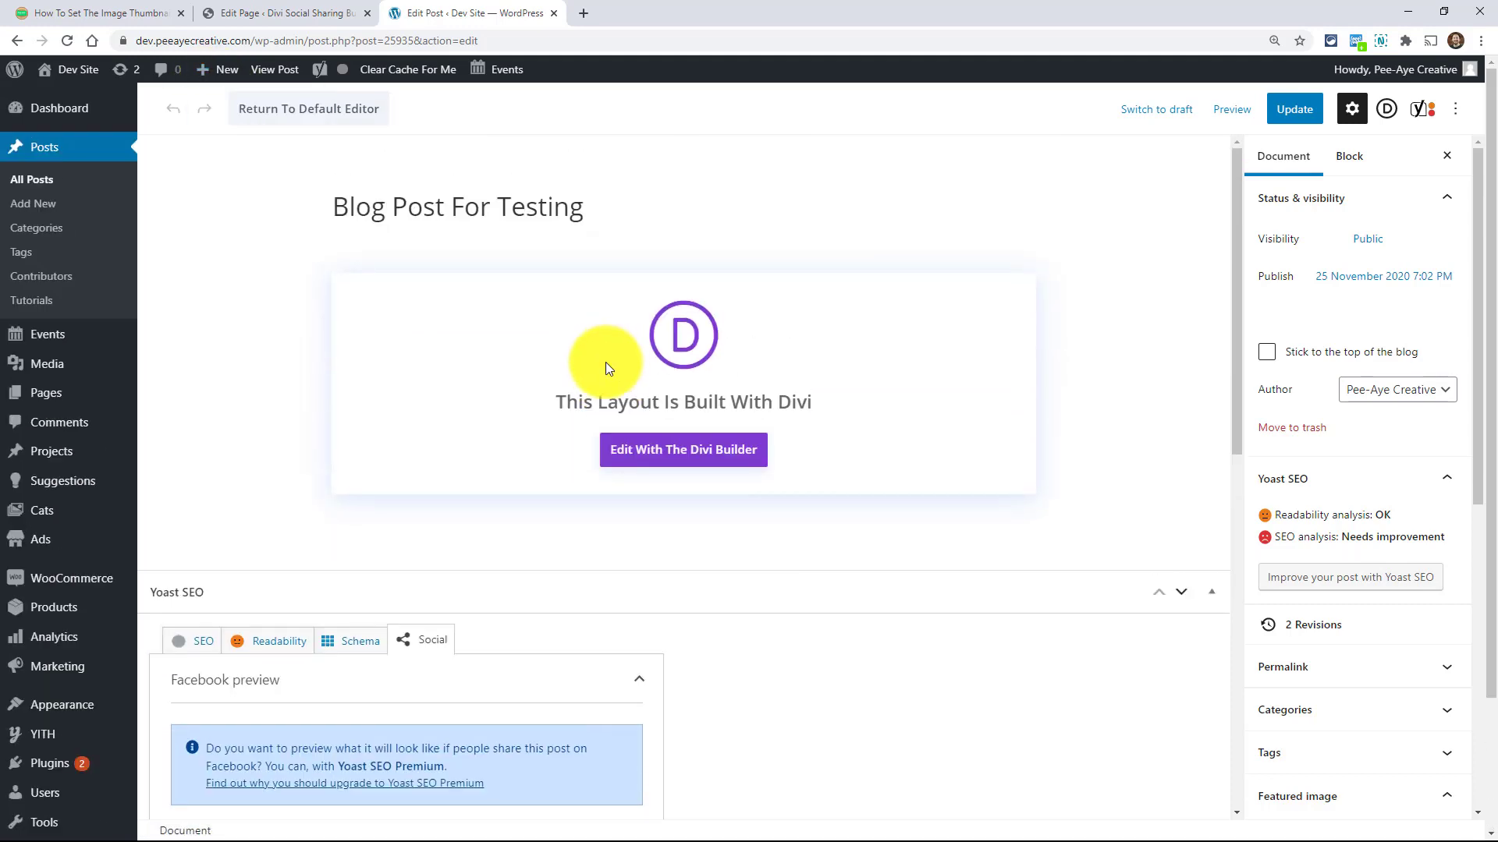
Step: Open the live Divi Social Sharing Buttons page by removing the wp-admin part from the Home page's edit address
{"action": "left_click", "coordinate": [265, 13]}
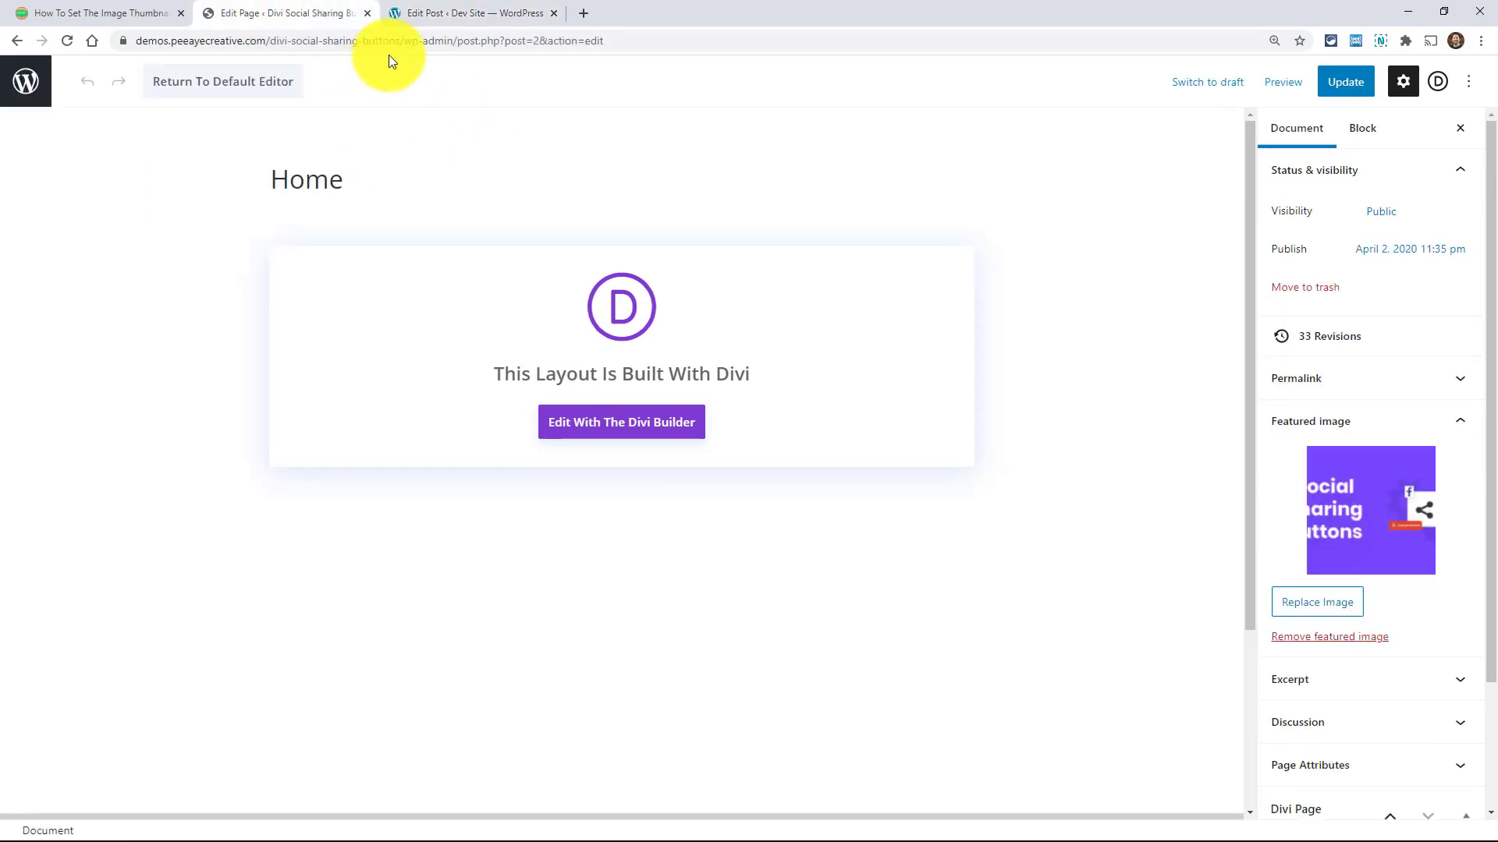
{"action": "left_click_drag", "start_coordinate": [409, 41], "coordinate": [675, 61]}
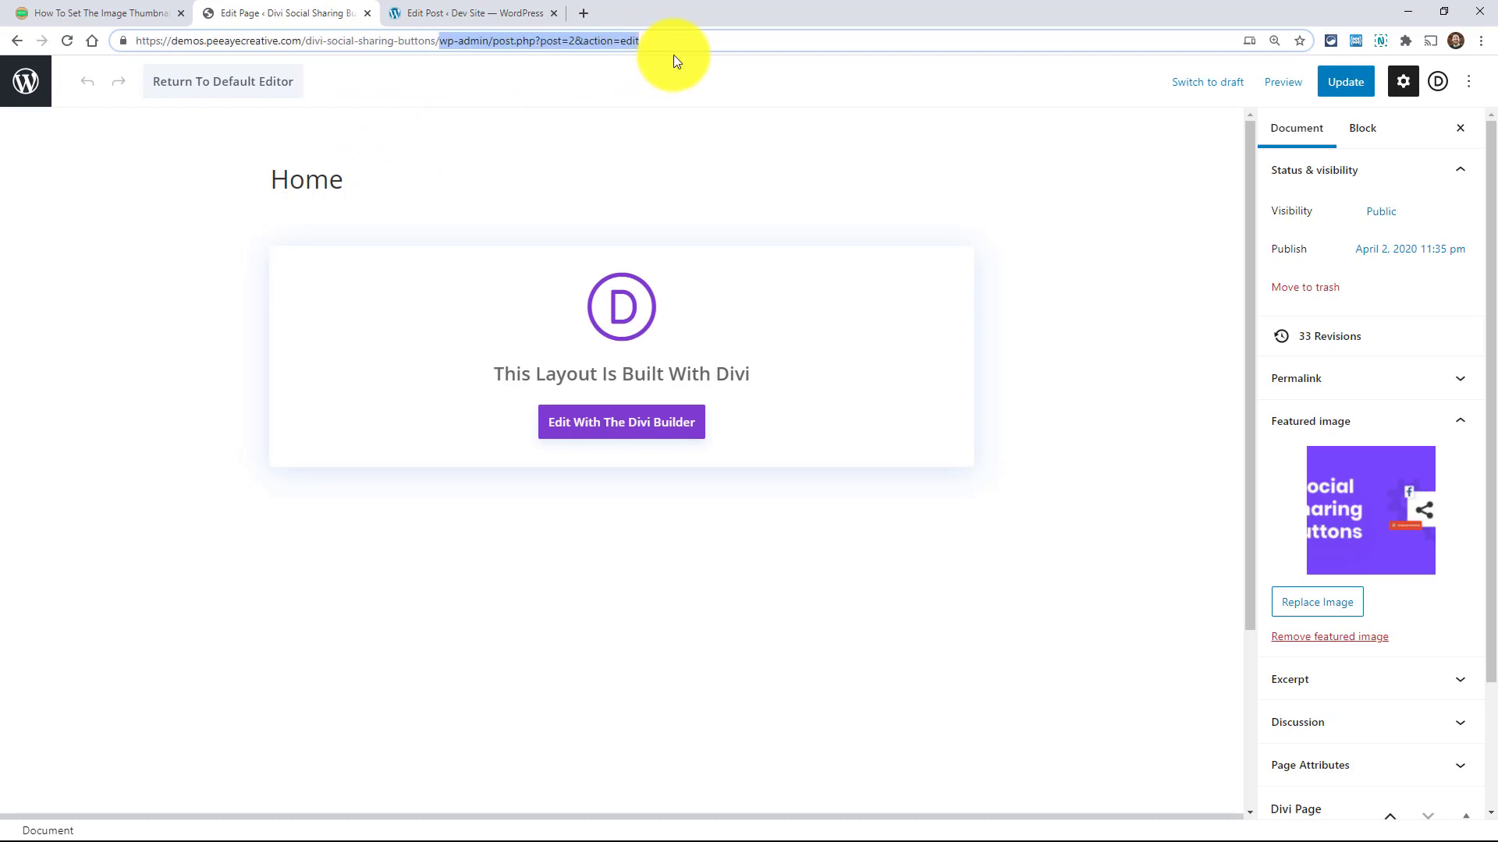
{"action": "key", "text": "BackSpace"}
{"action": "key", "text": "Return"}
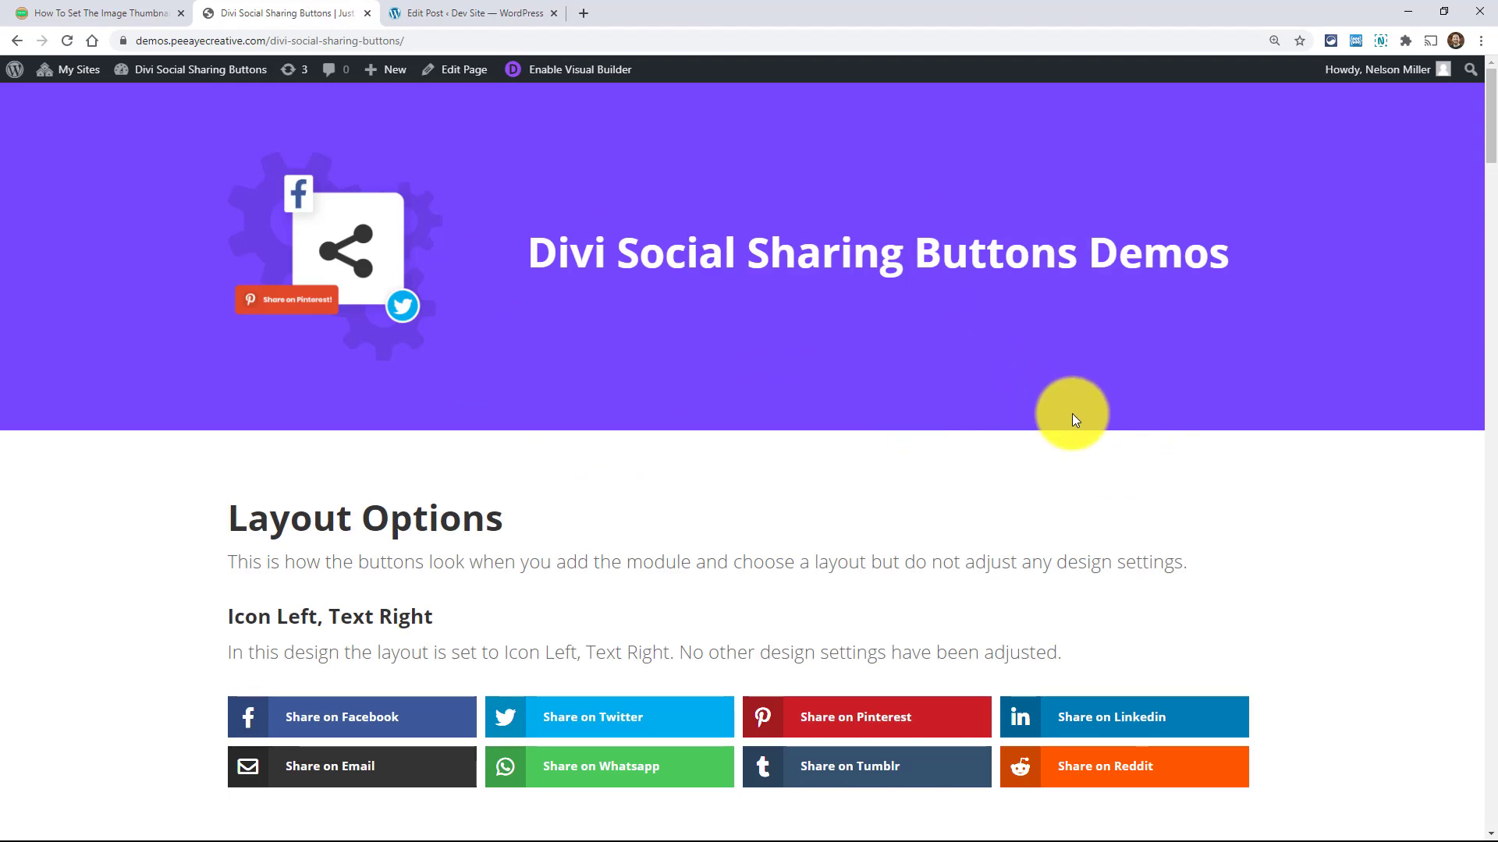
Step: Examine the sharing button layout demos on the live page, then reopen the page for editing
{"action": "scroll", "coordinate": [1097, 423], "scroll_direction": "down", "scroll_amount": 6}
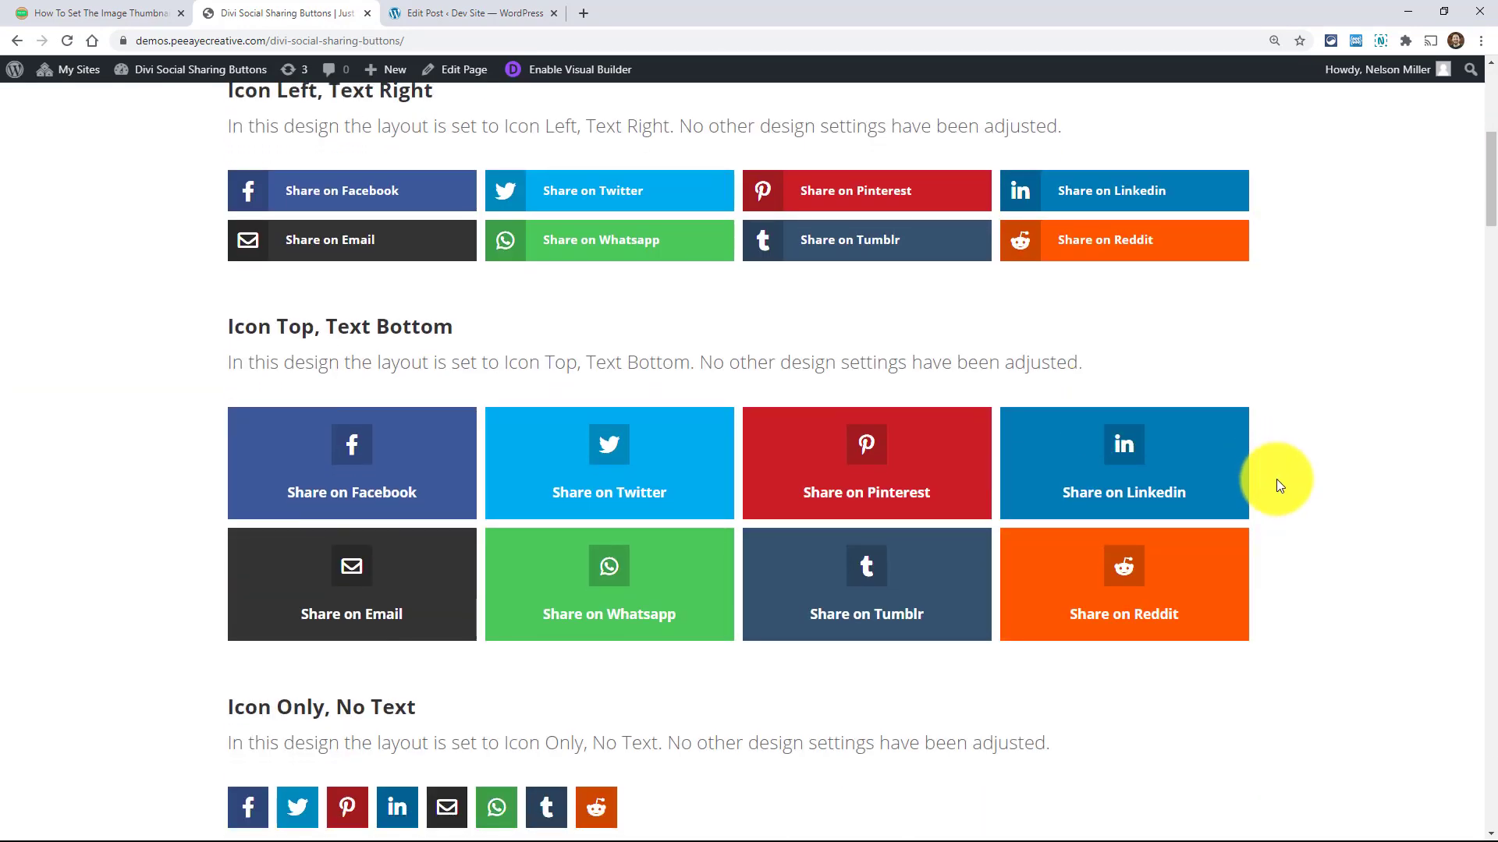
{"action": "scroll", "coordinate": [1277, 484], "scroll_direction": "down", "scroll_amount": 3}
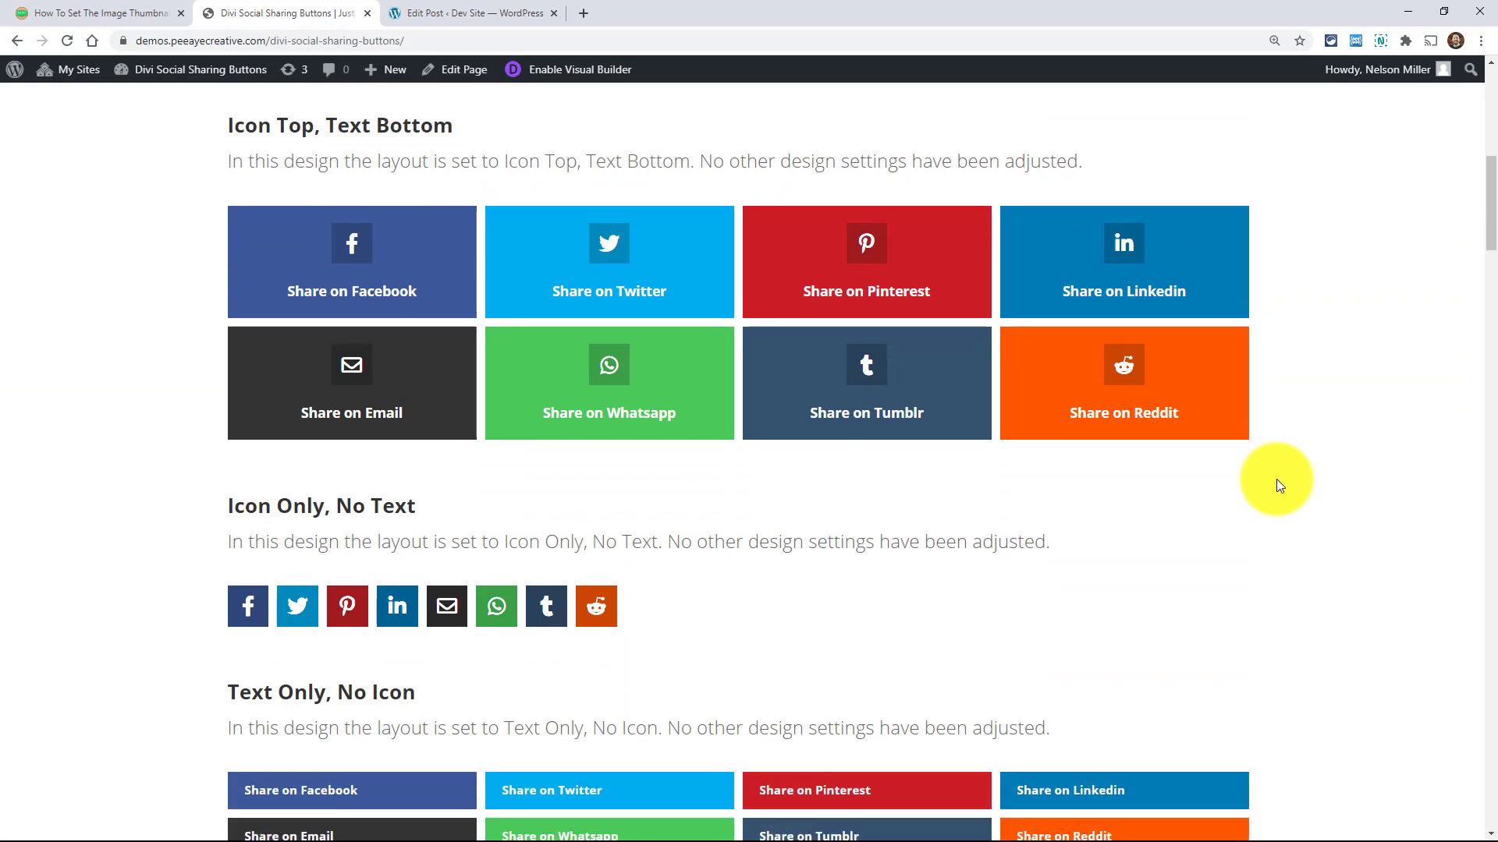
{"action": "scroll", "coordinate": [1279, 485], "scroll_direction": "down", "scroll_amount": 4}
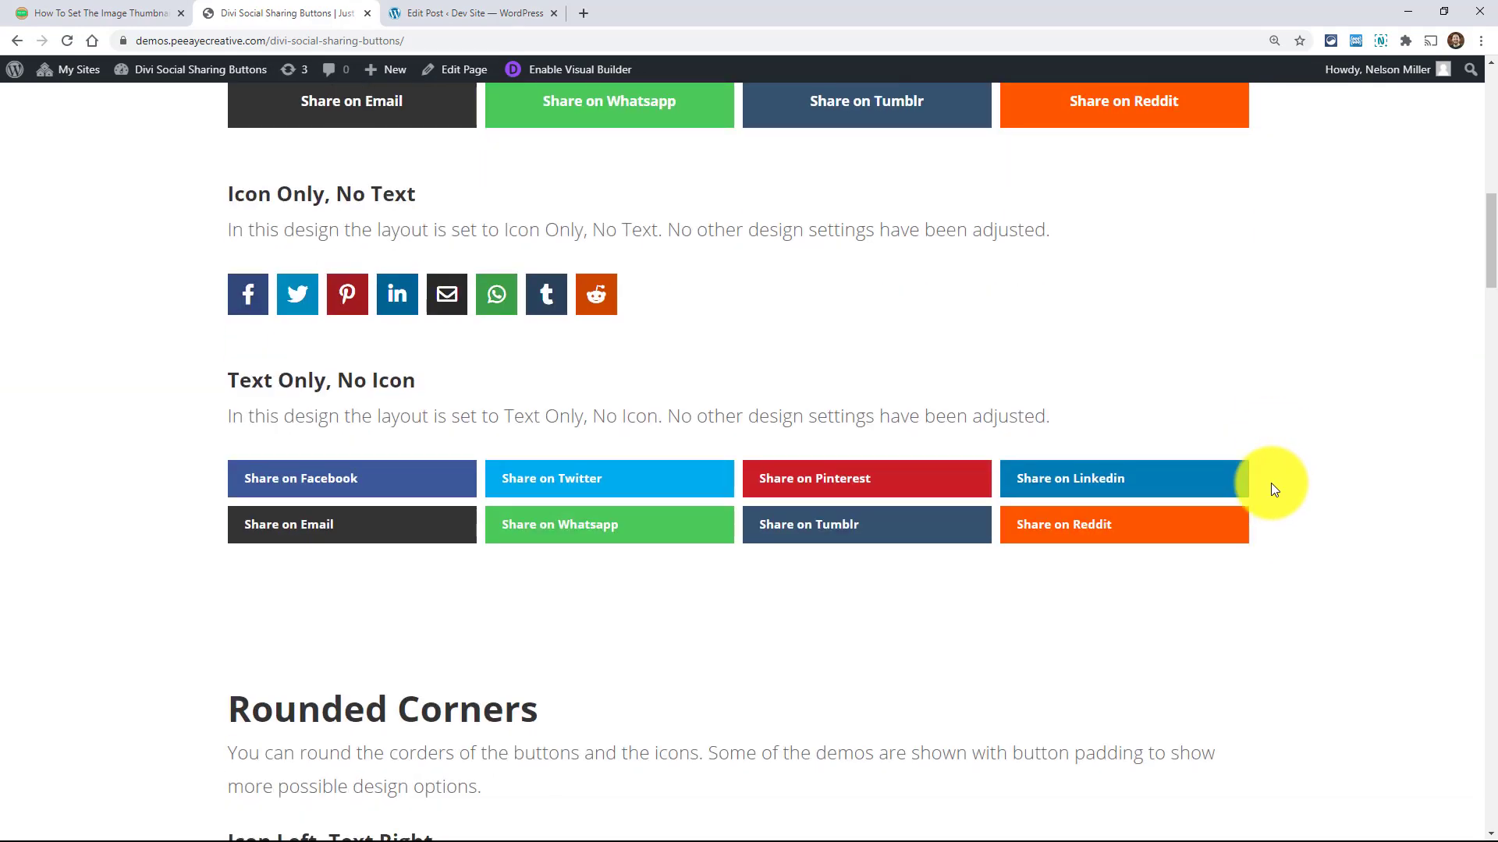
{"action": "scroll", "coordinate": [1270, 488], "scroll_direction": "up", "scroll_amount": 12}
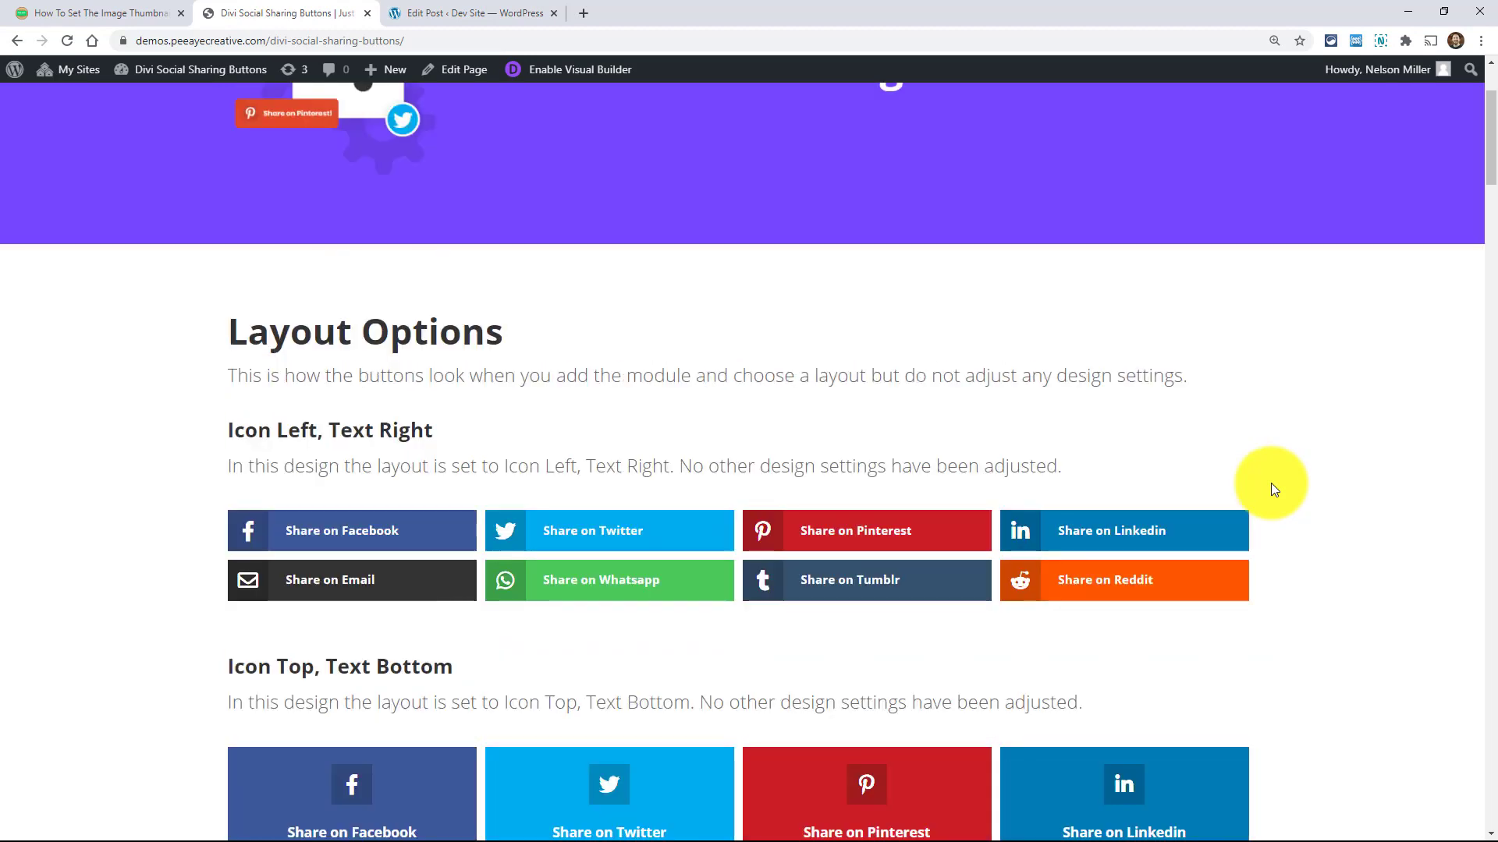
{"action": "scroll", "coordinate": [1207, 484], "scroll_direction": "down", "scroll_amount": 8}
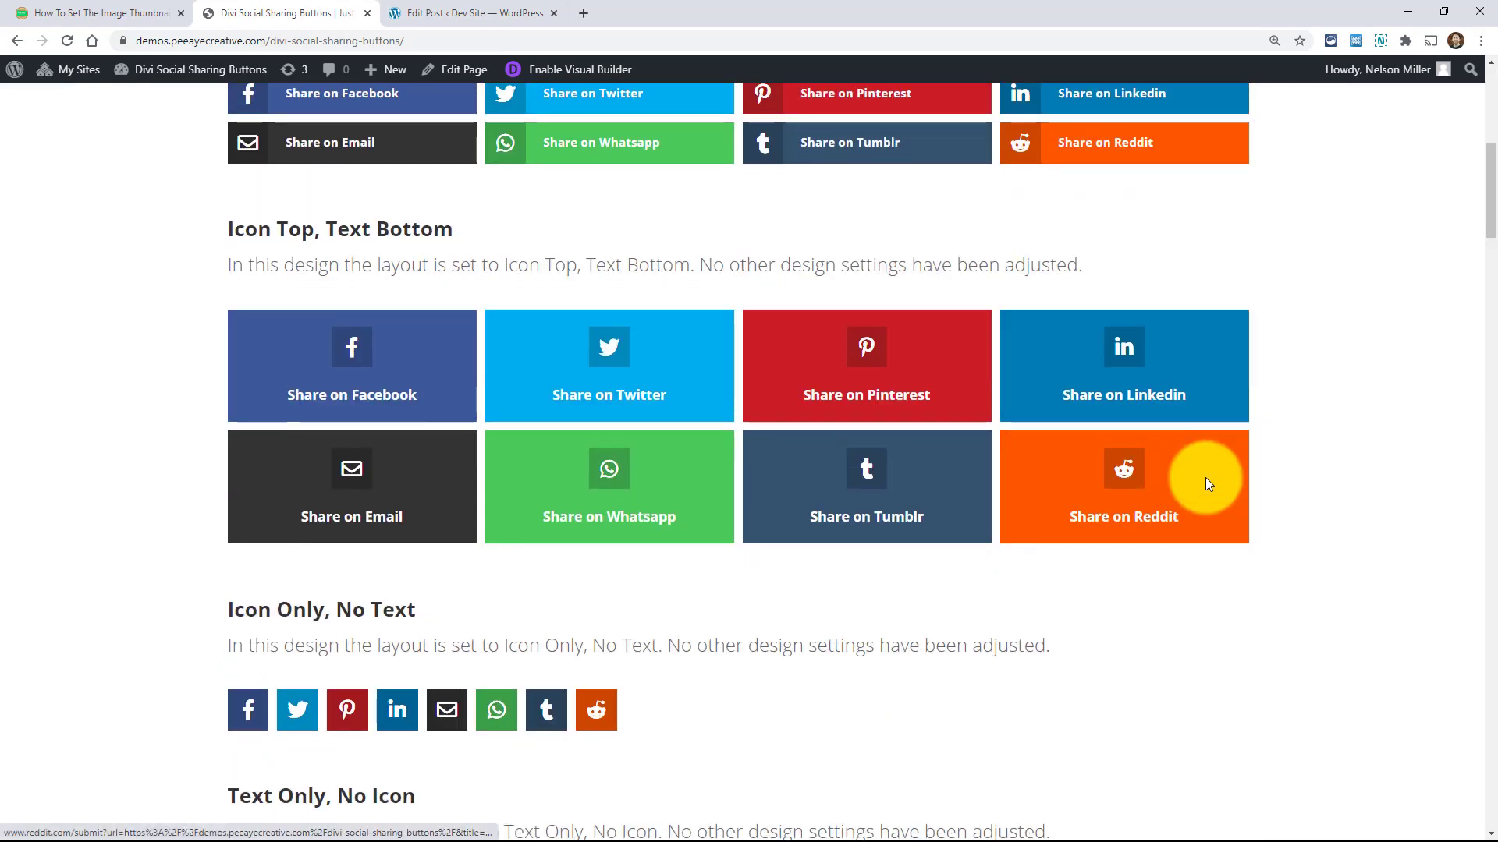
{"action": "scroll", "coordinate": [1207, 484], "scroll_direction": "up", "scroll_amount": 1}
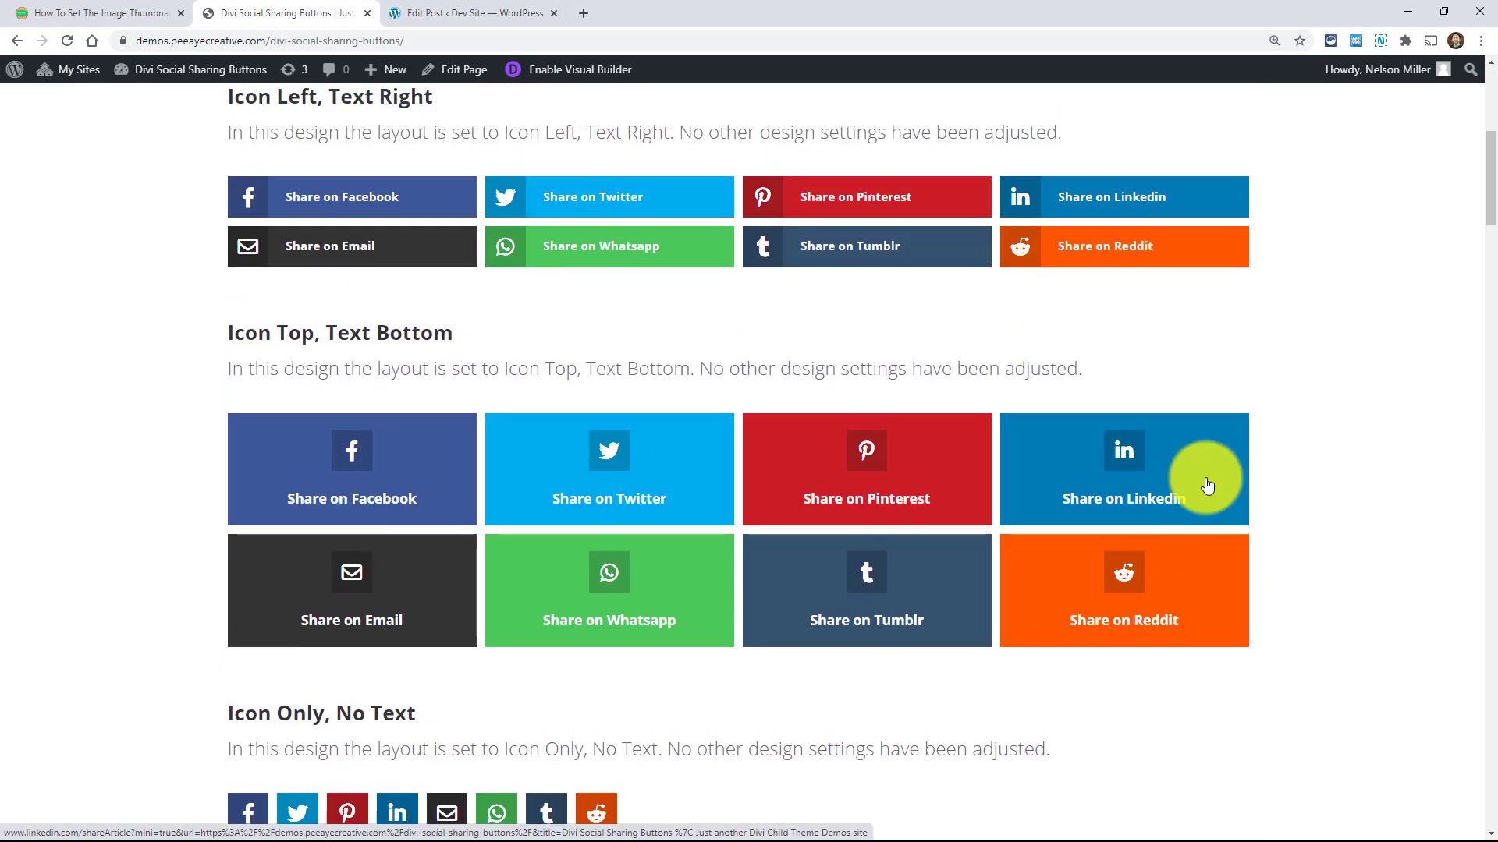
{"action": "scroll", "coordinate": [1364, 475], "scroll_direction": "up", "scroll_amount": 5}
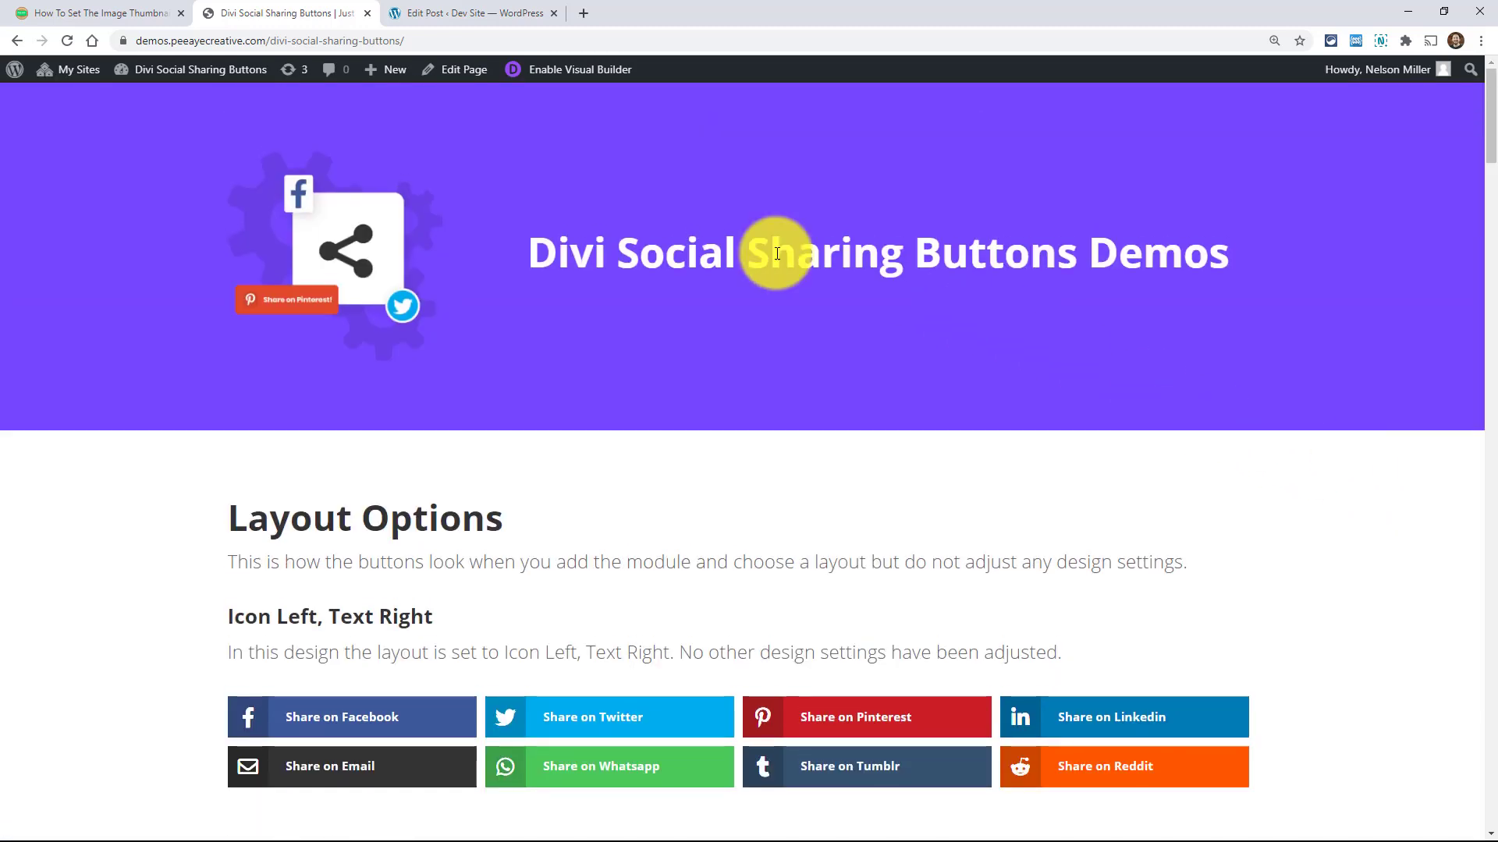
{"action": "left_click", "coordinate": [459, 84]}
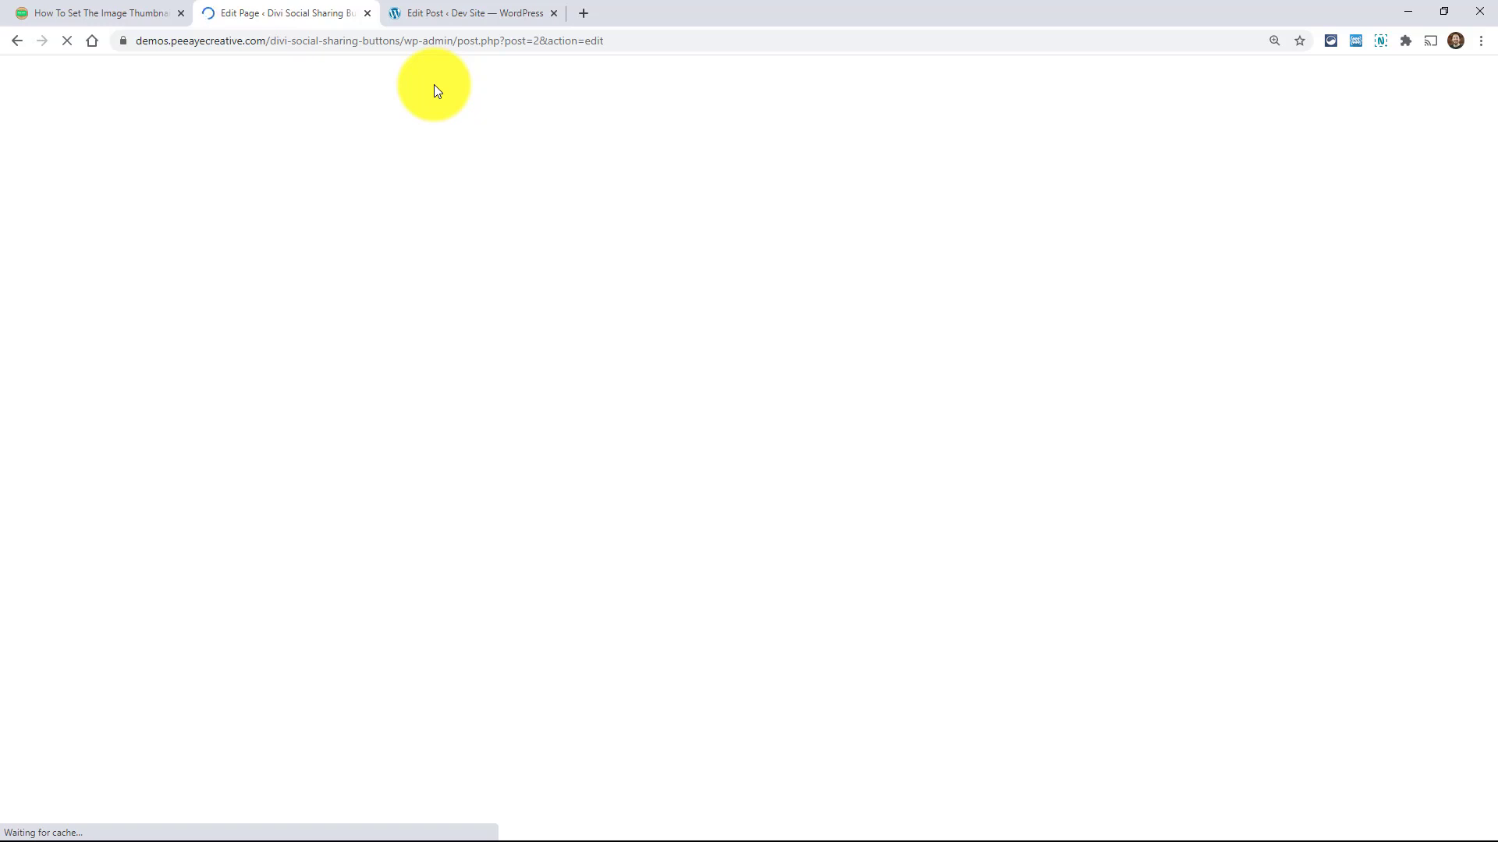
Step: Return to the Dev Site and search the plugins available to add for "Open Graph"
{"action": "left_click", "coordinate": [432, 11]}
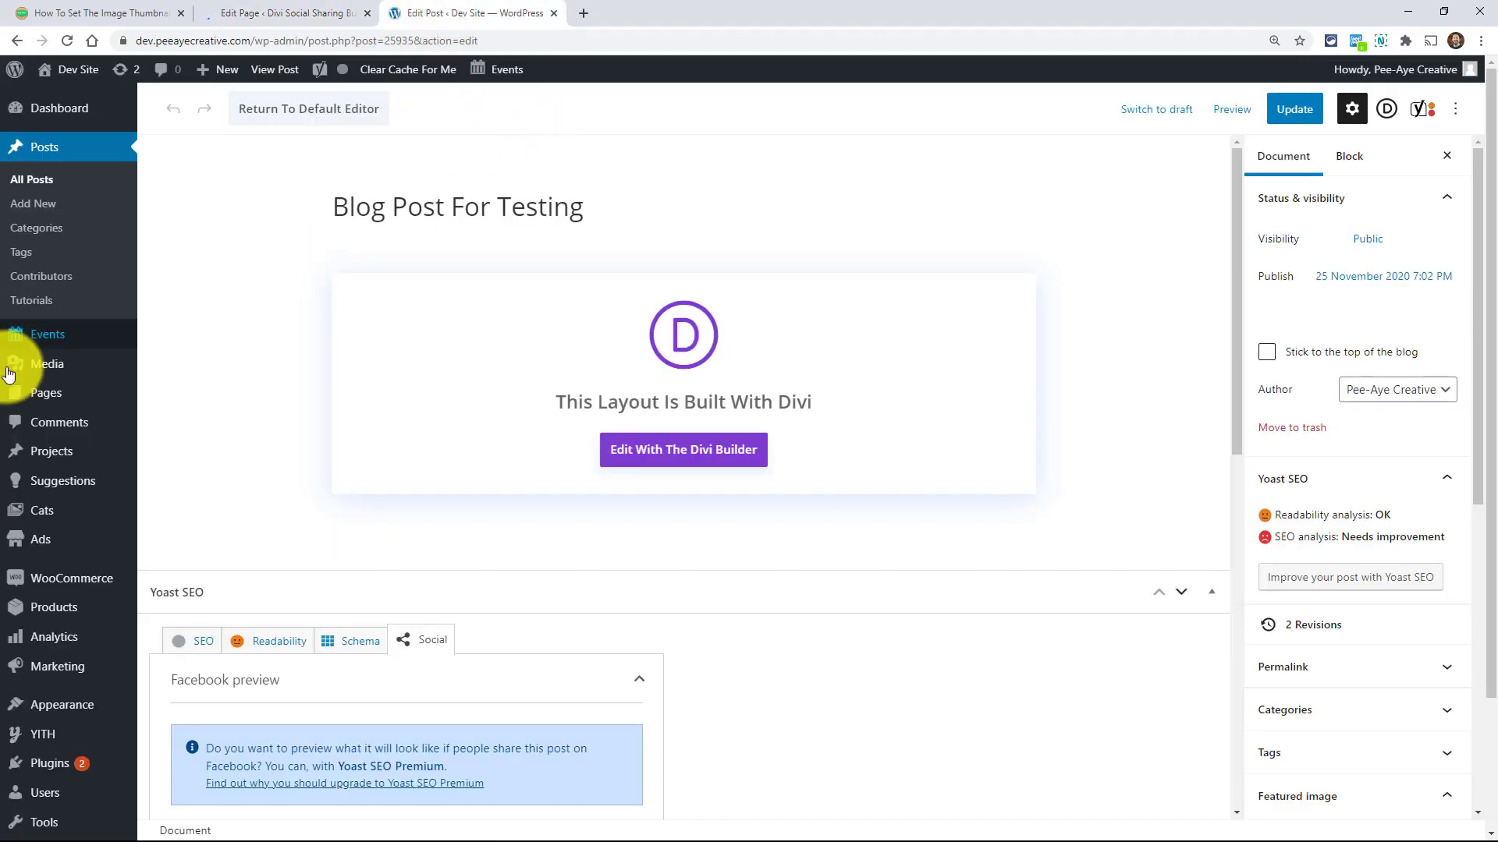
{"action": "scroll", "coordinate": [31, 647], "scroll_direction": "down", "scroll_amount": 2}
{"action": "mouse_move", "coordinate": [48, 611]}
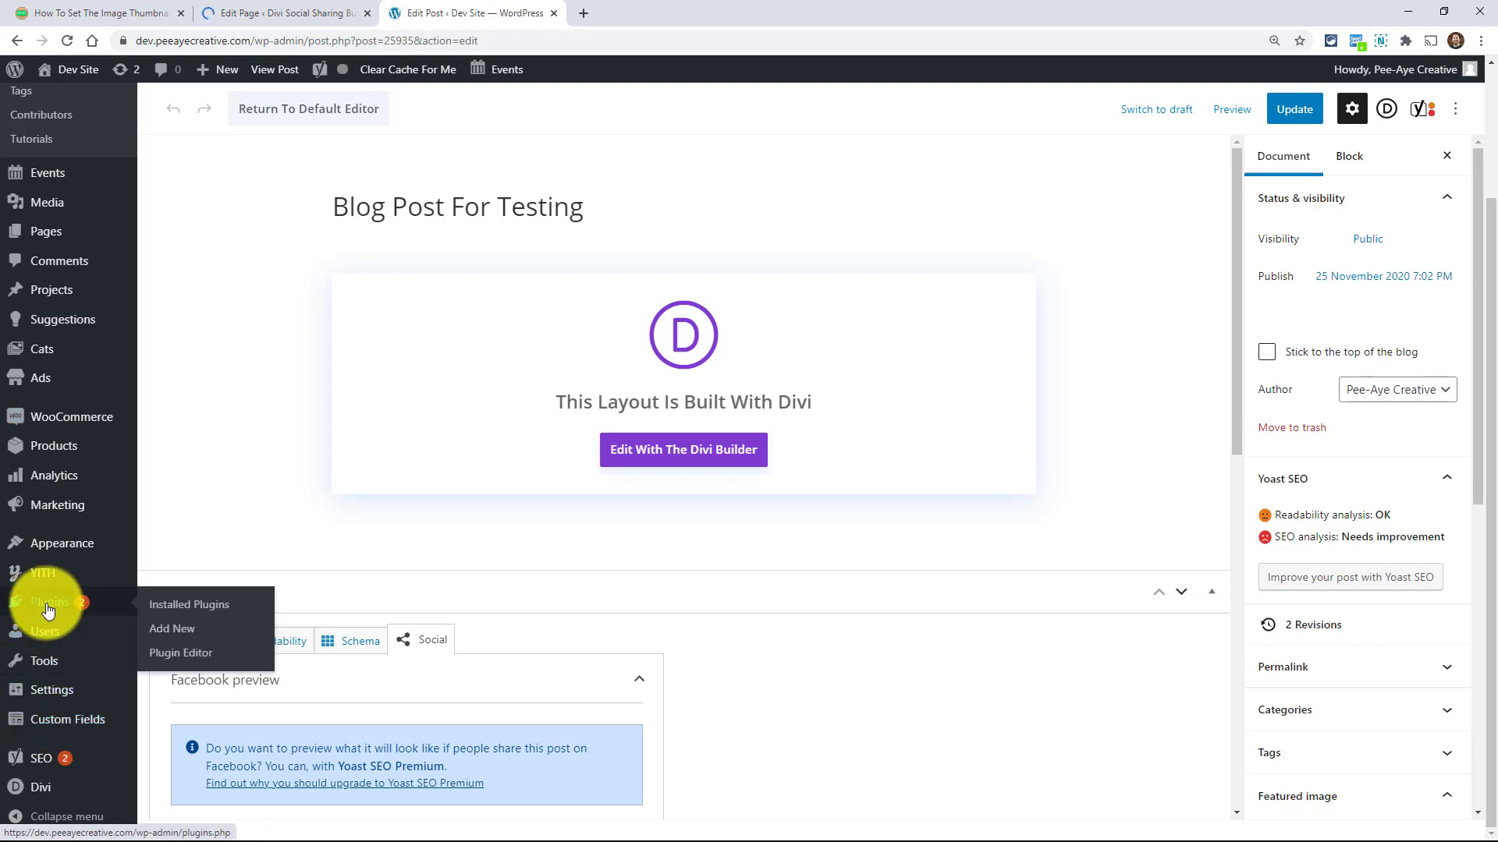
{"action": "left_click", "coordinate": [171, 629]}
{"action": "left_click", "coordinate": [1266, 205]}
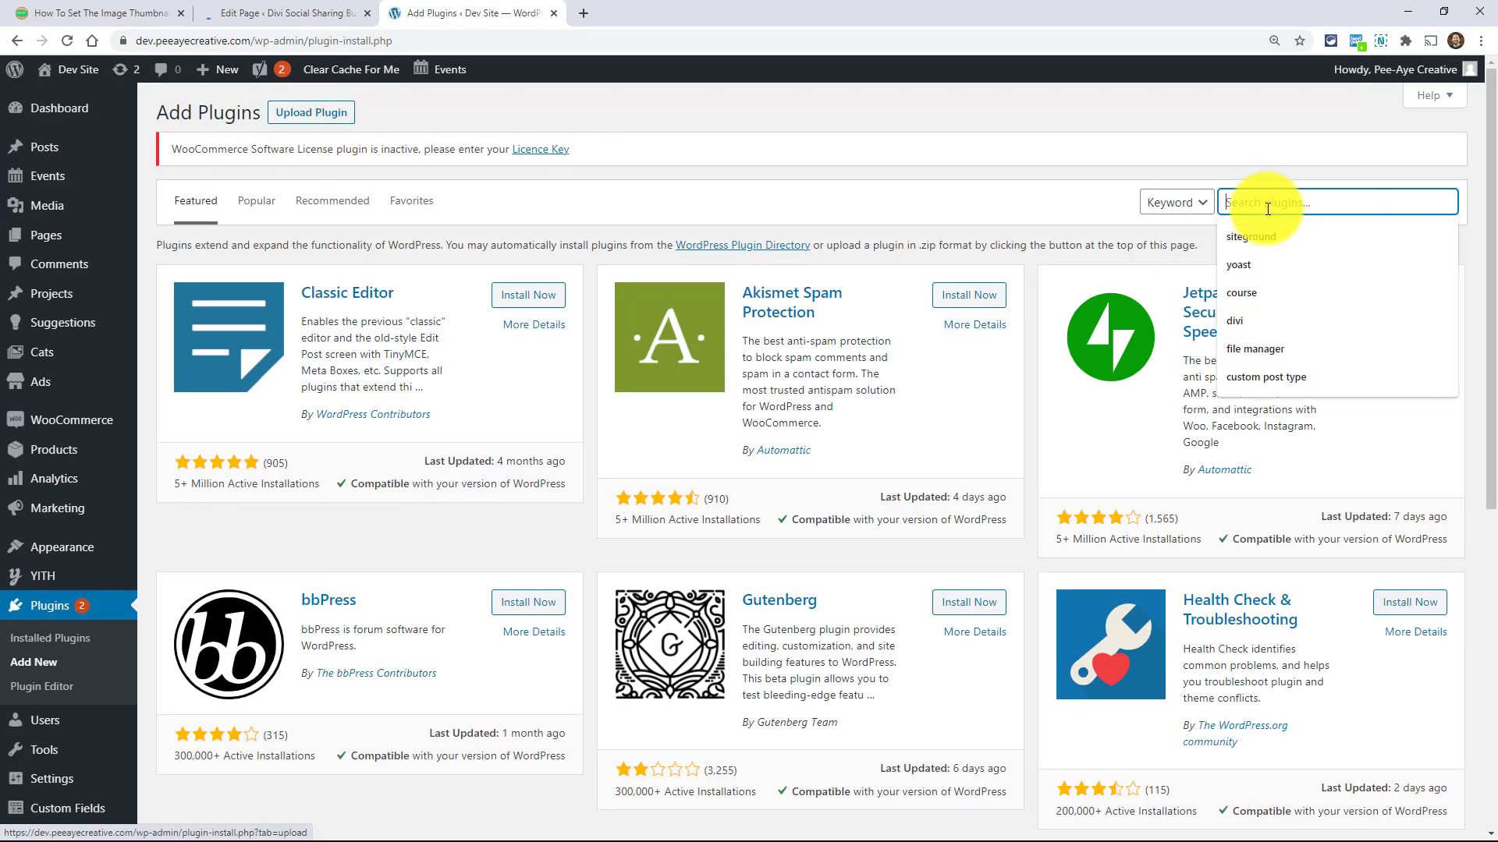
{"action": "type", "text": "Open Graph"}
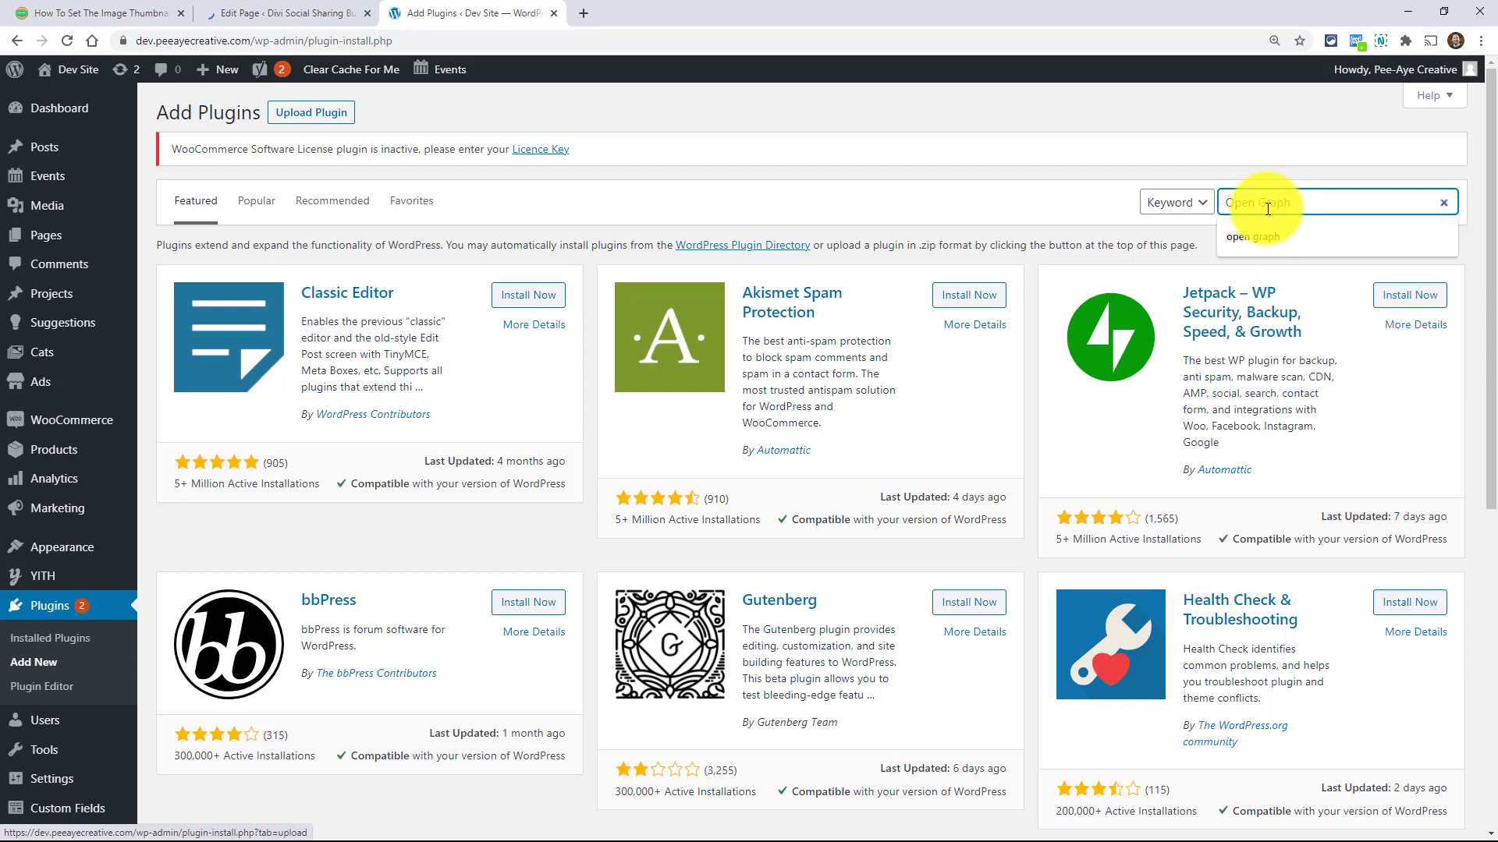
{"action": "key", "text": "Return"}
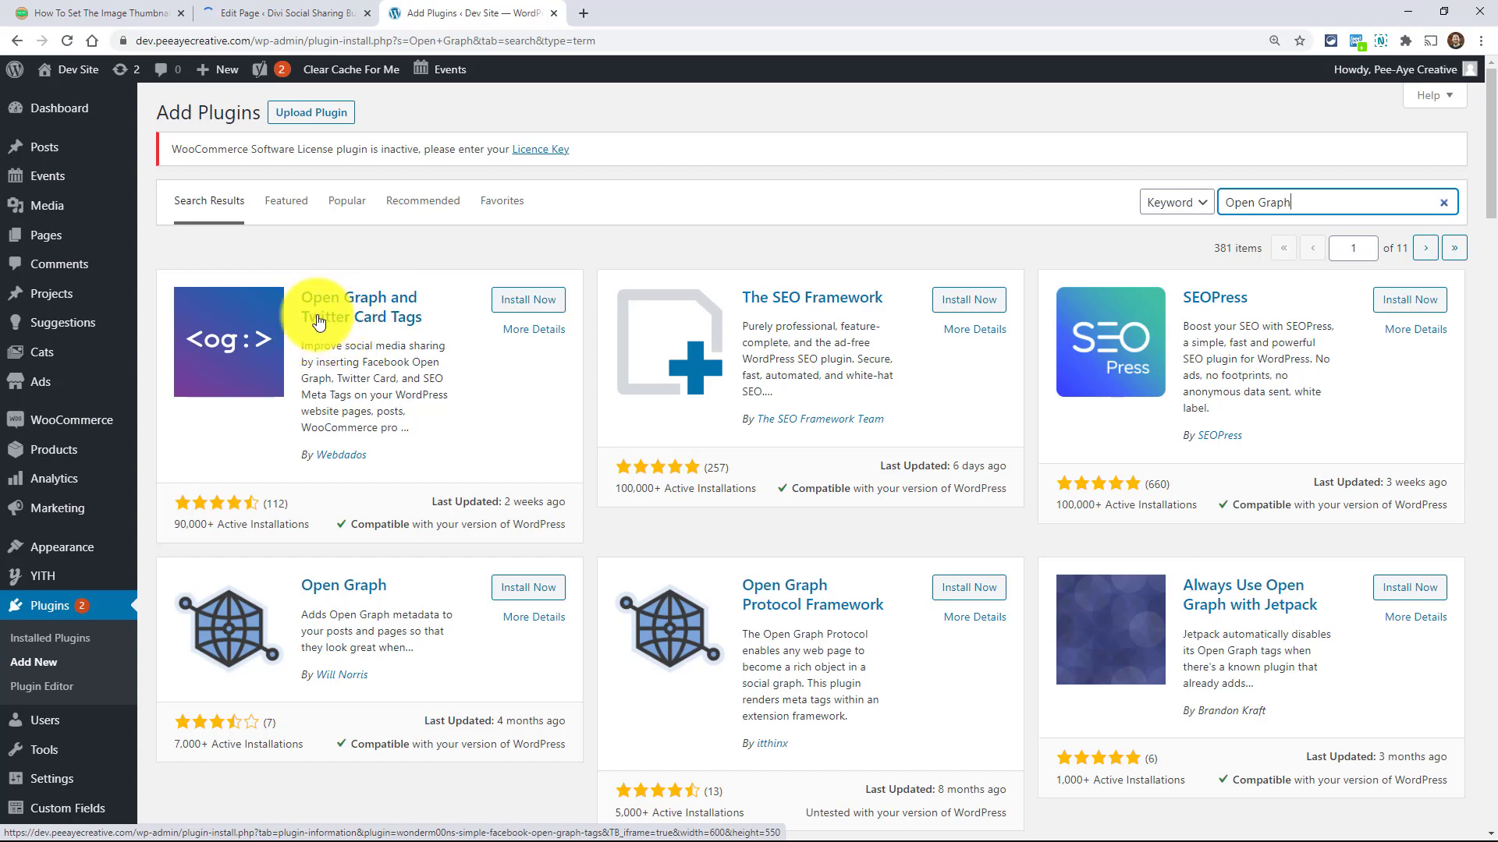
Step: Open the details of the Open Graph and Twitter Card Tags plugin and review its description, generated tags and third-party integrations
{"action": "left_click", "coordinate": [341, 316]}
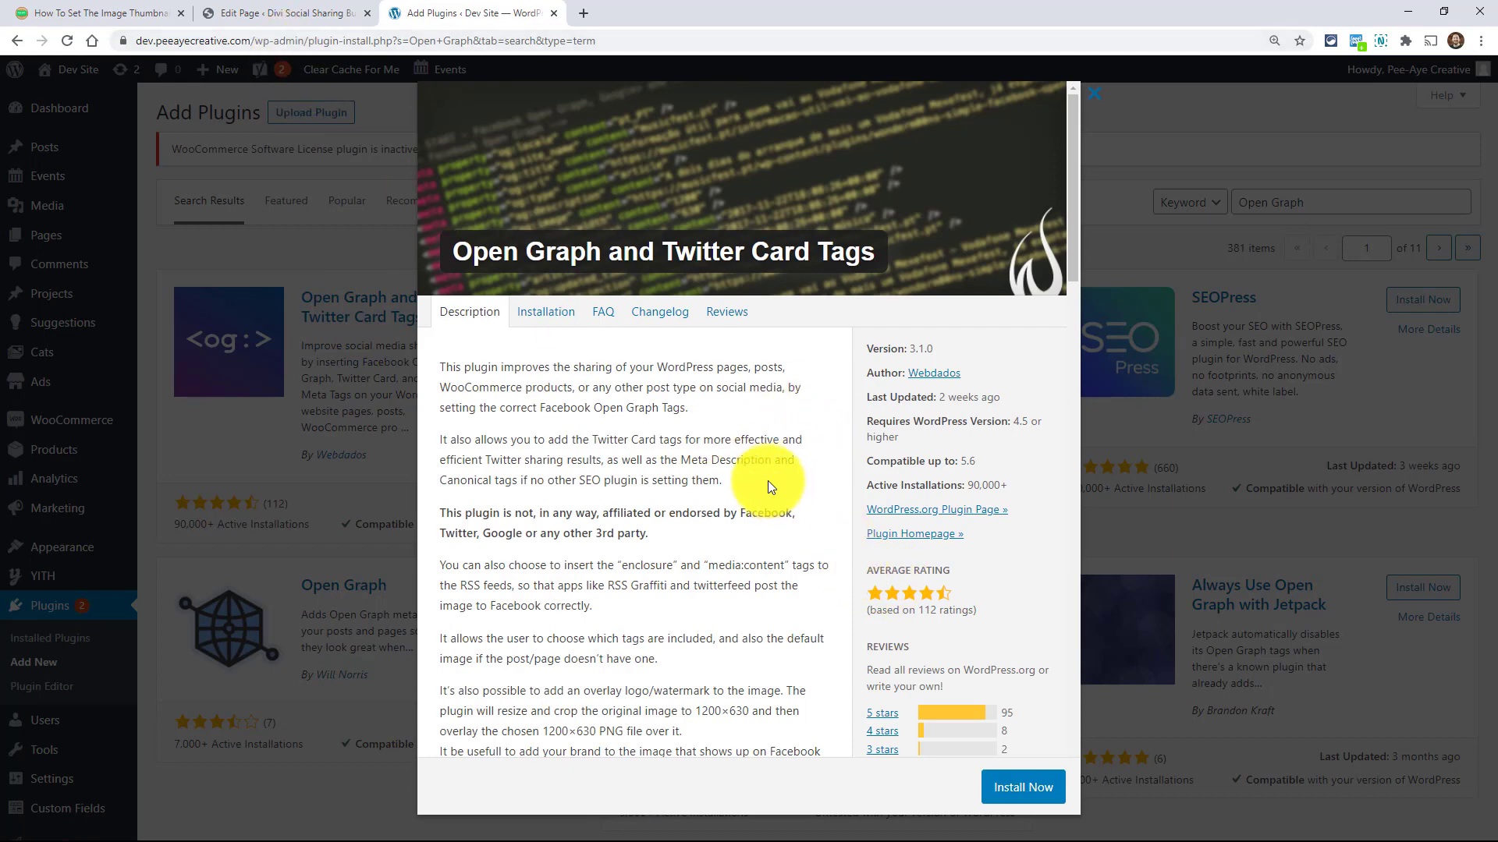
{"action": "scroll", "coordinate": [625, 438], "scroll_direction": "down", "scroll_amount": 8}
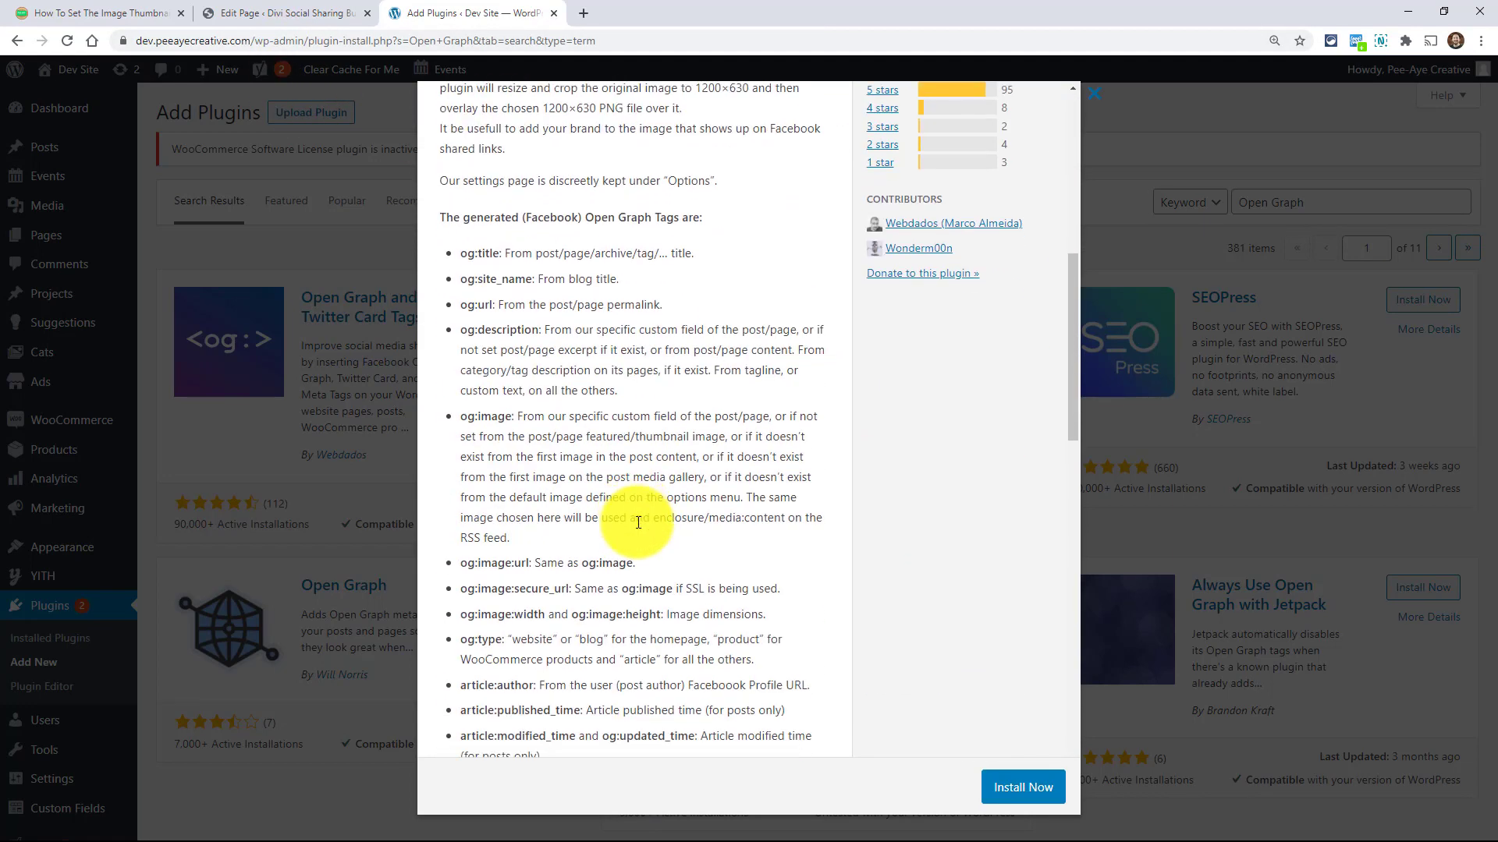
{"action": "scroll", "coordinate": [638, 522], "scroll_direction": "down", "scroll_amount": 7}
{"action": "scroll", "coordinate": [602, 488], "scroll_direction": "down", "scroll_amount": 6}
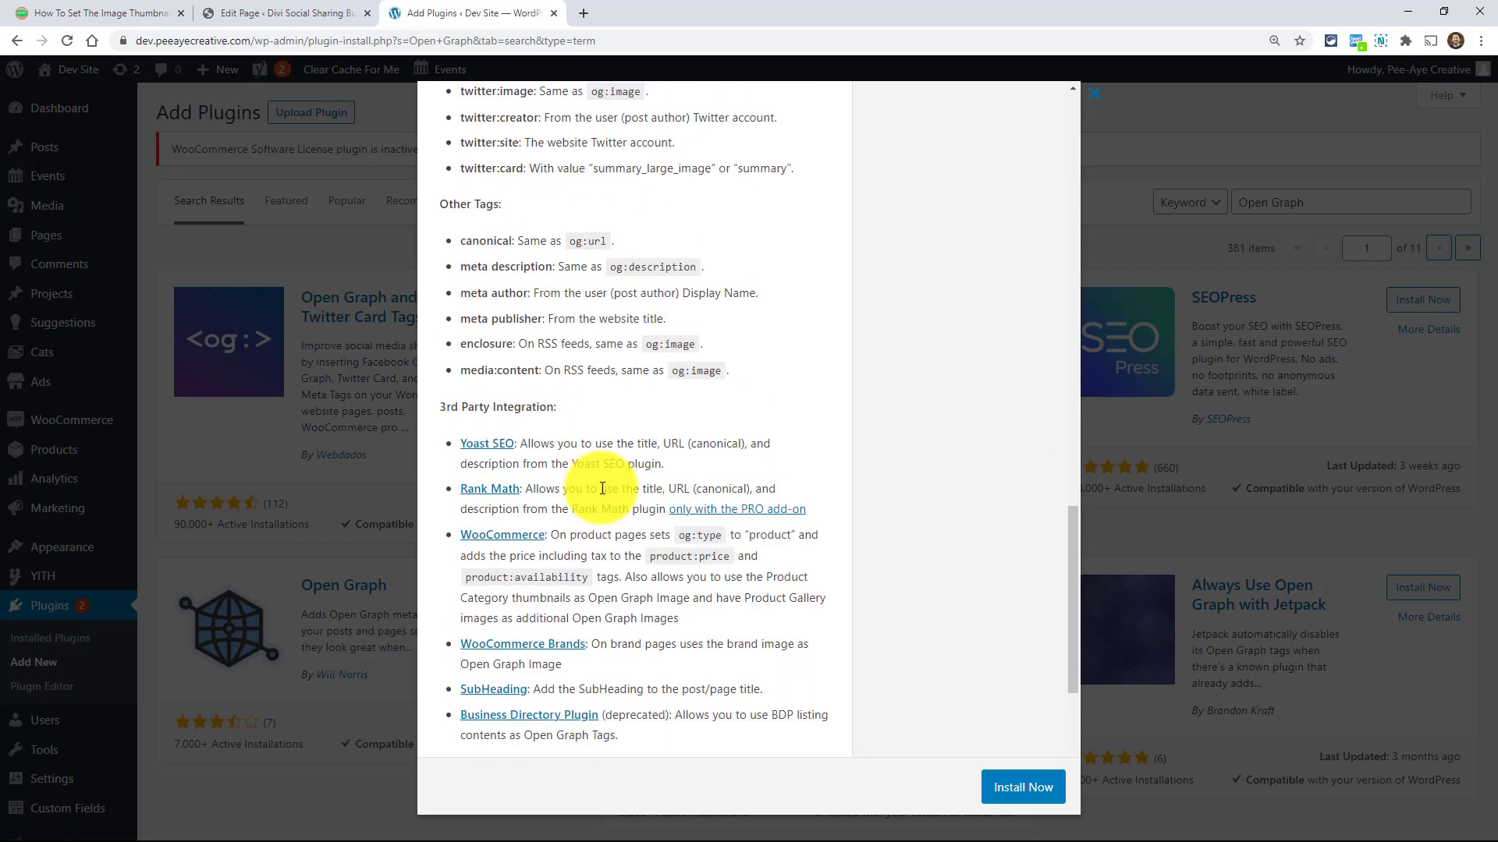
{"action": "scroll", "coordinate": [603, 489], "scroll_direction": "up", "scroll_amount": 20}
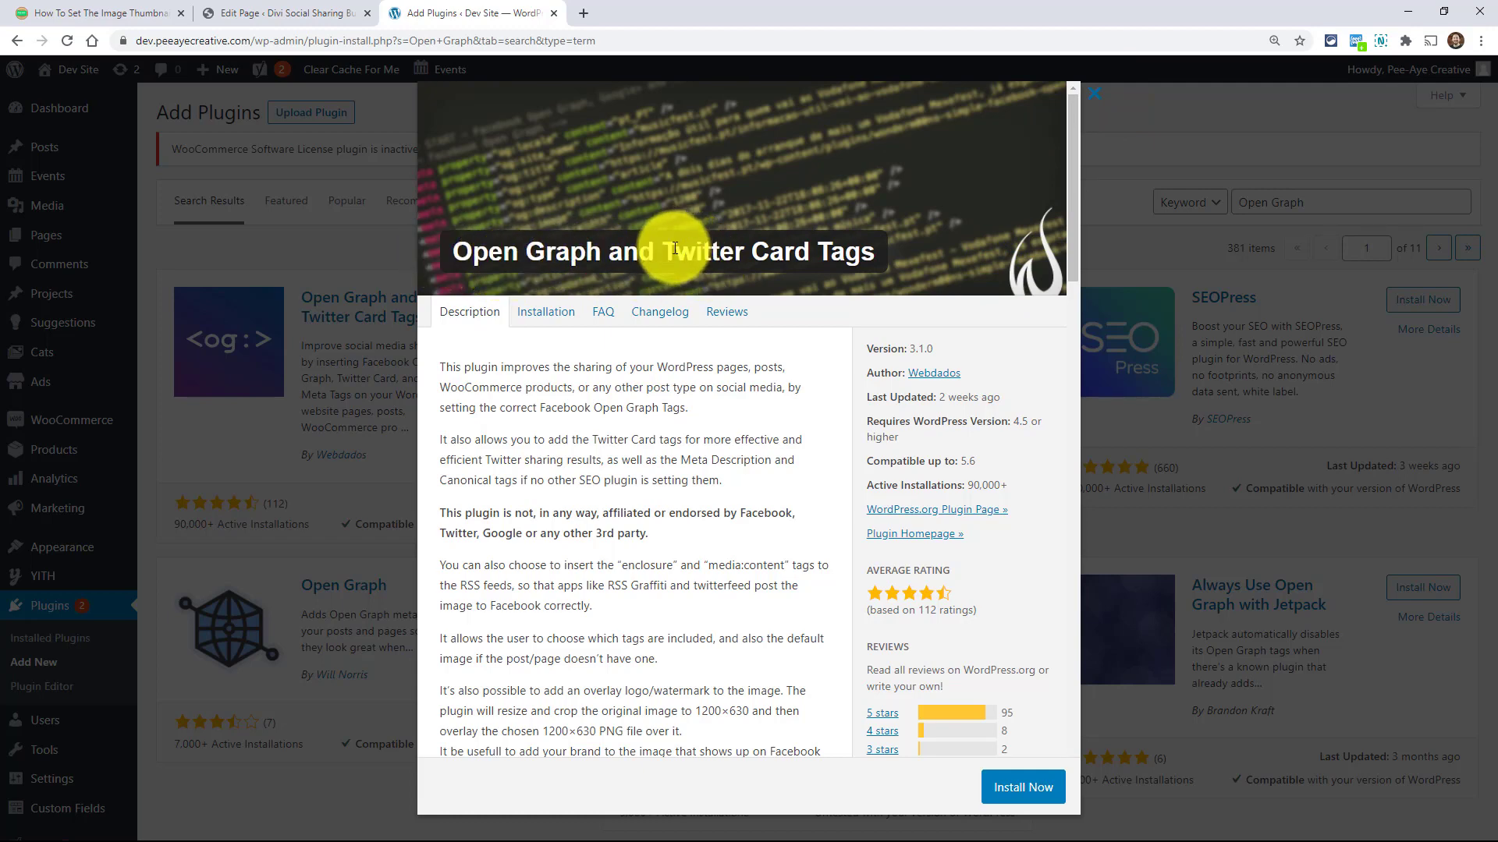
Step: Close the plugin details and return to the Home page's editor to view its Open Graph and Twitter Card Tags settings
{"action": "left_click", "coordinate": [1093, 94]}
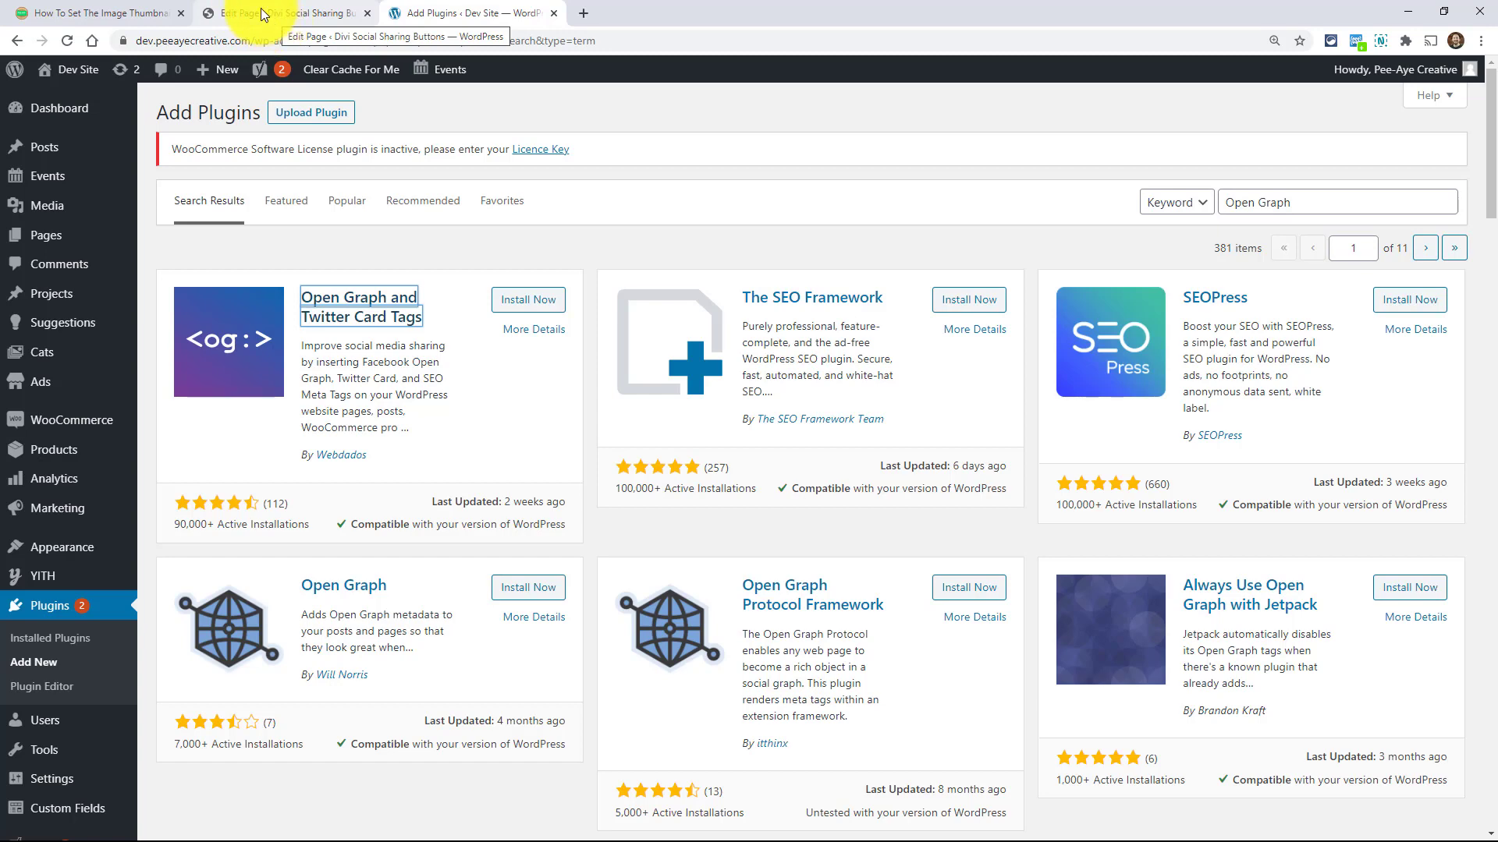
{"action": "left_click", "coordinate": [260, 8]}
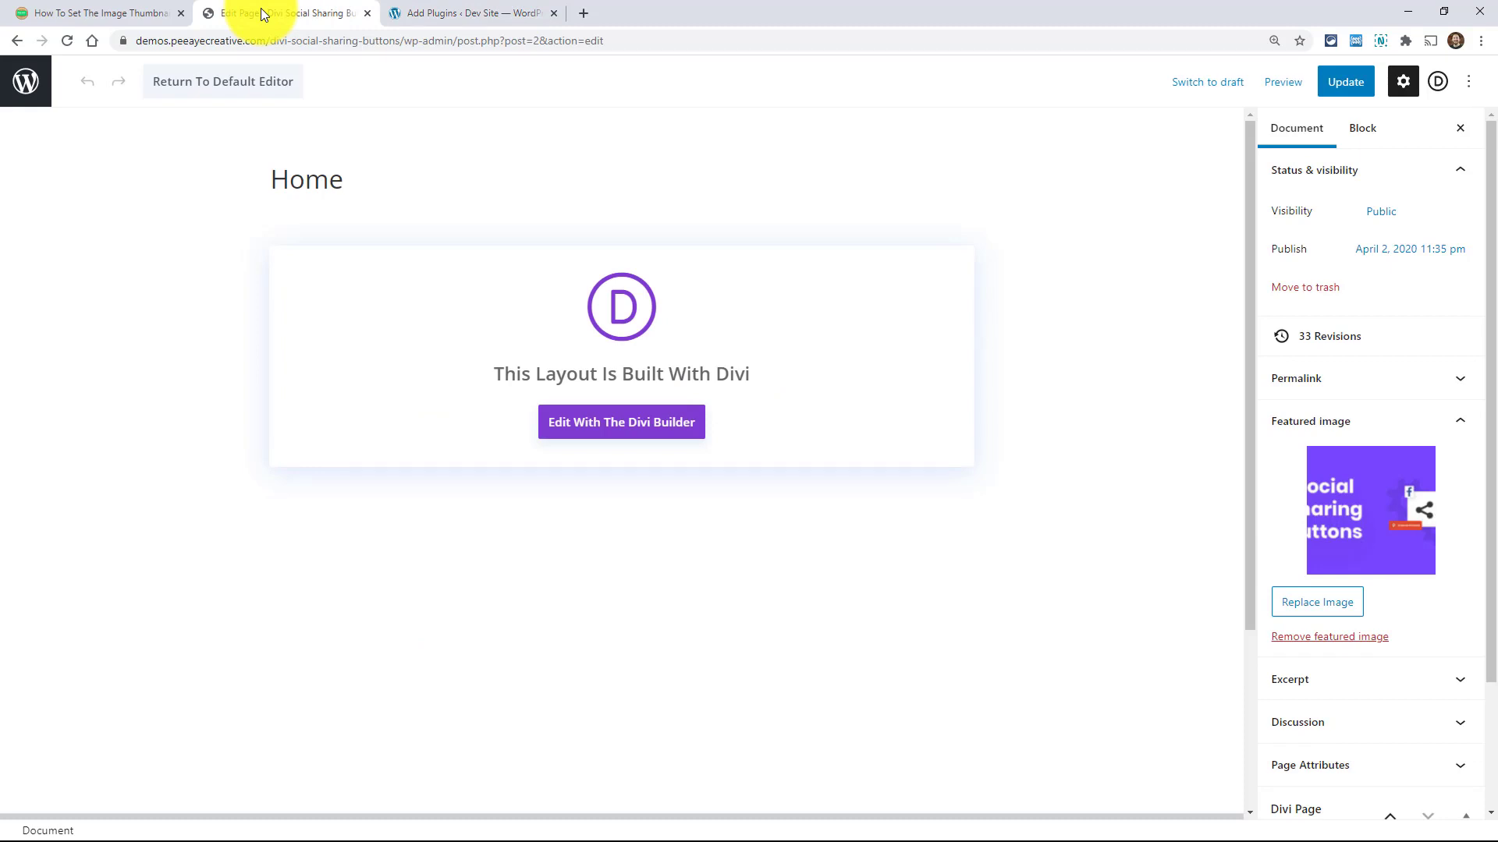
{"action": "scroll", "coordinate": [308, 369], "scroll_direction": "down", "scroll_amount": 3}
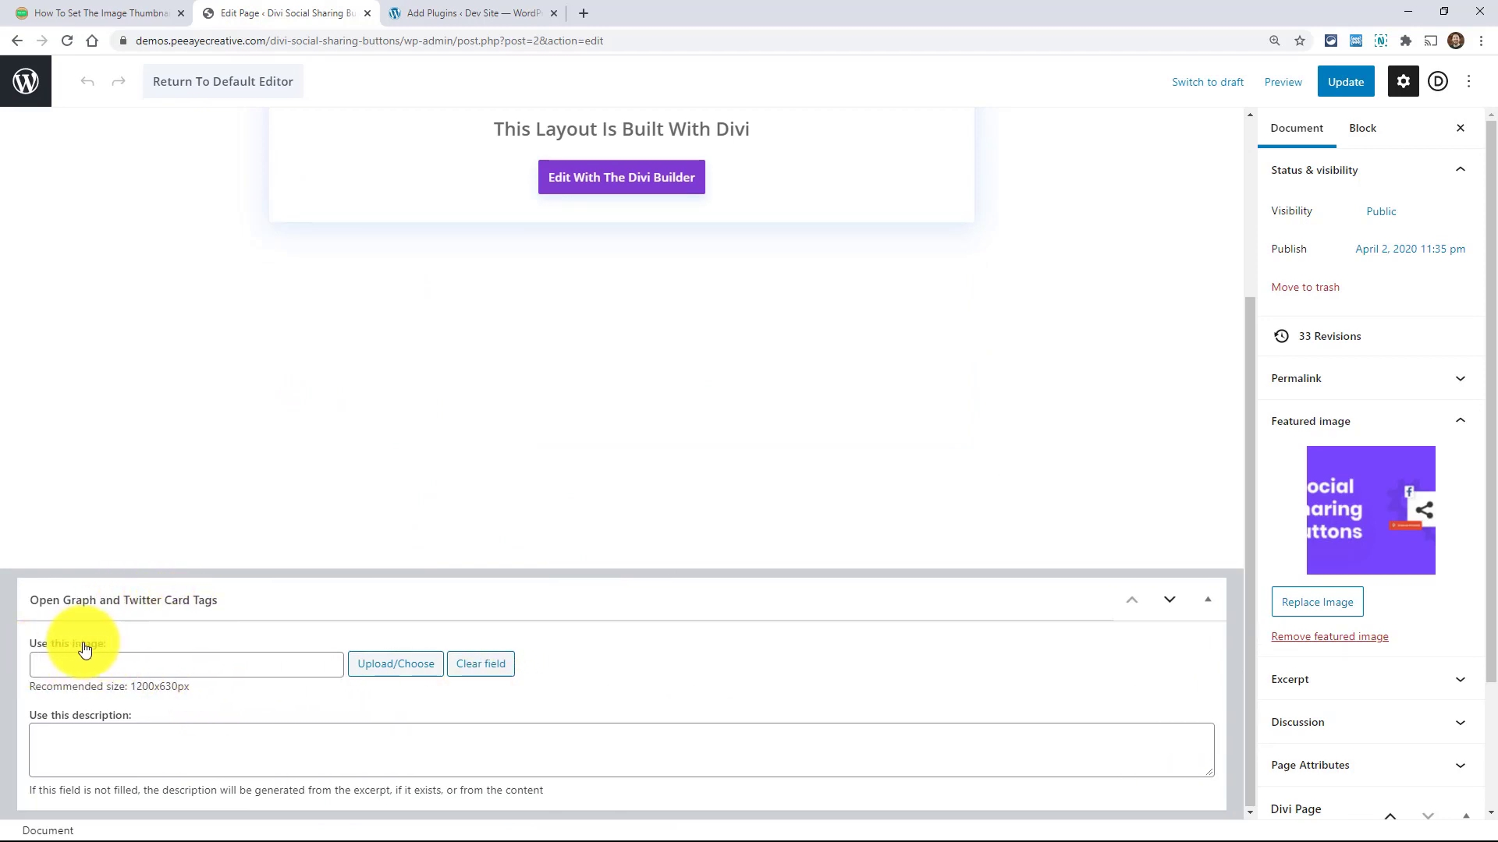
Step: Try selecting the purple Social Sharing Buttons image from the media library as the page's Open Graph image, without applying it
{"action": "left_click", "coordinate": [378, 669]}
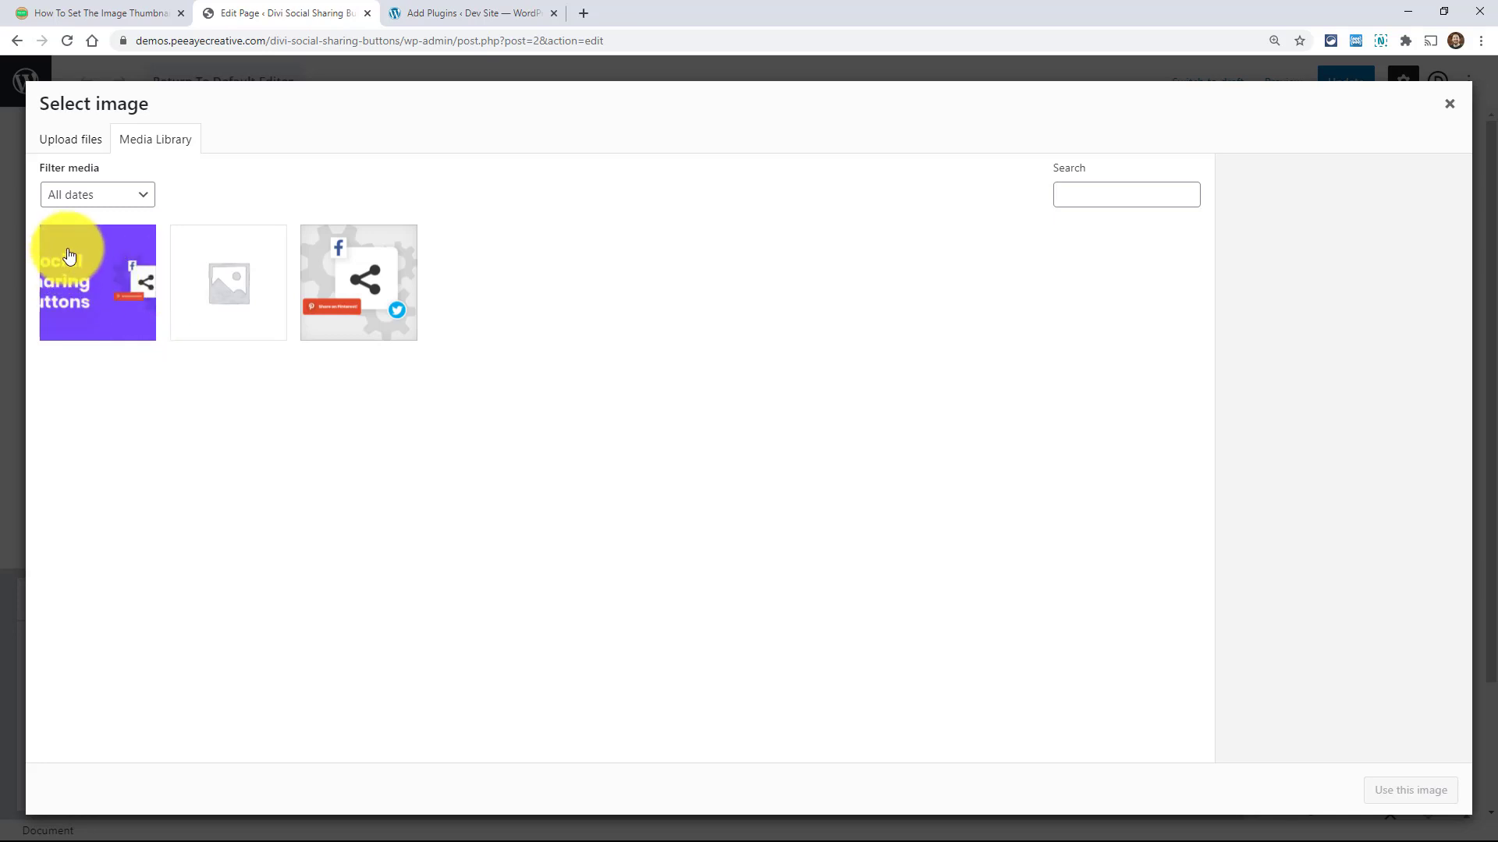
{"action": "left_click", "coordinate": [80, 293]}
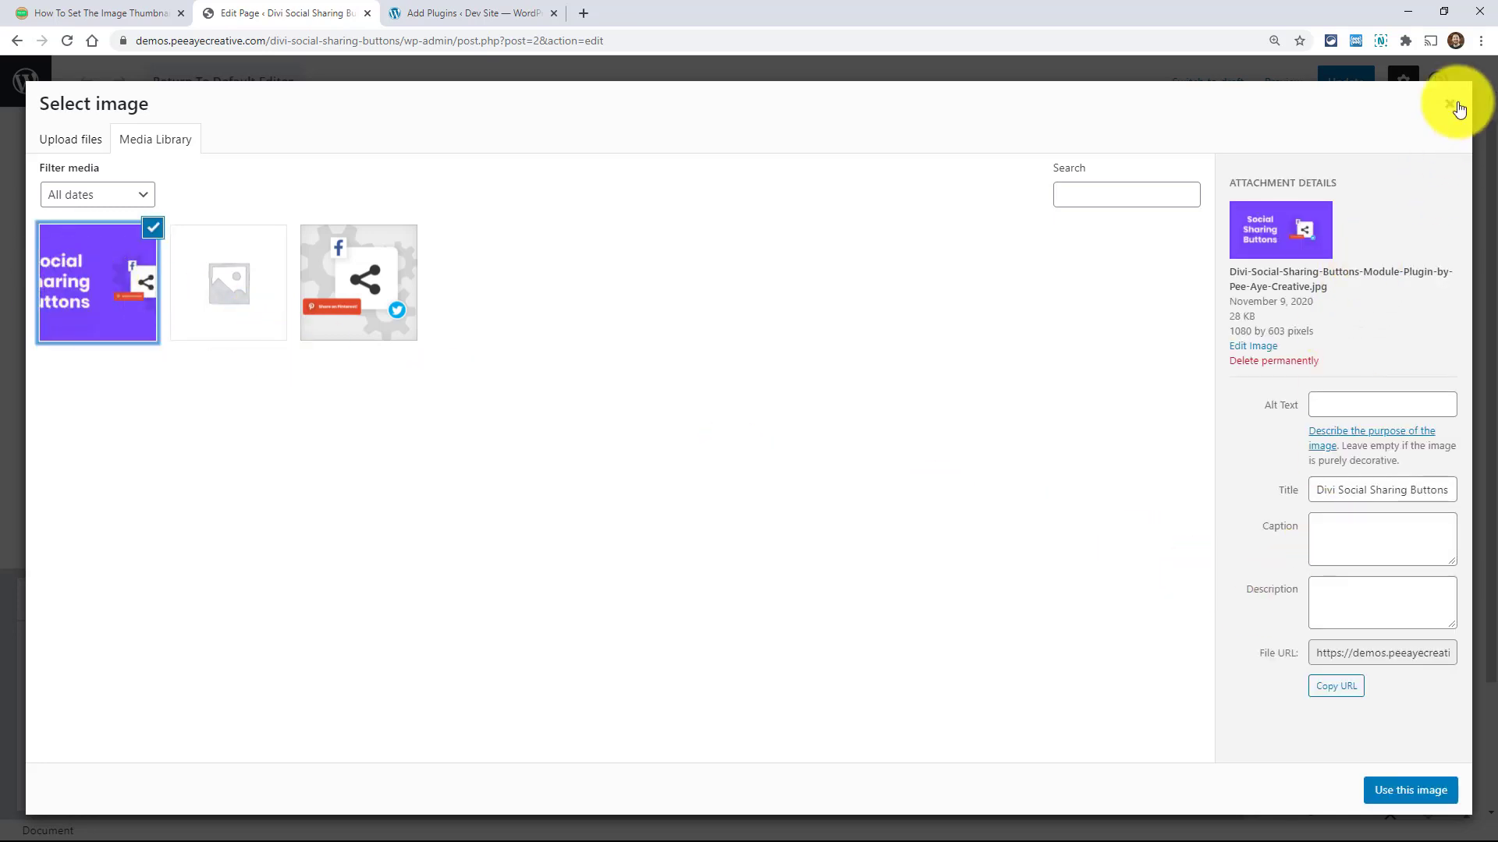
{"action": "left_click", "coordinate": [1451, 104]}
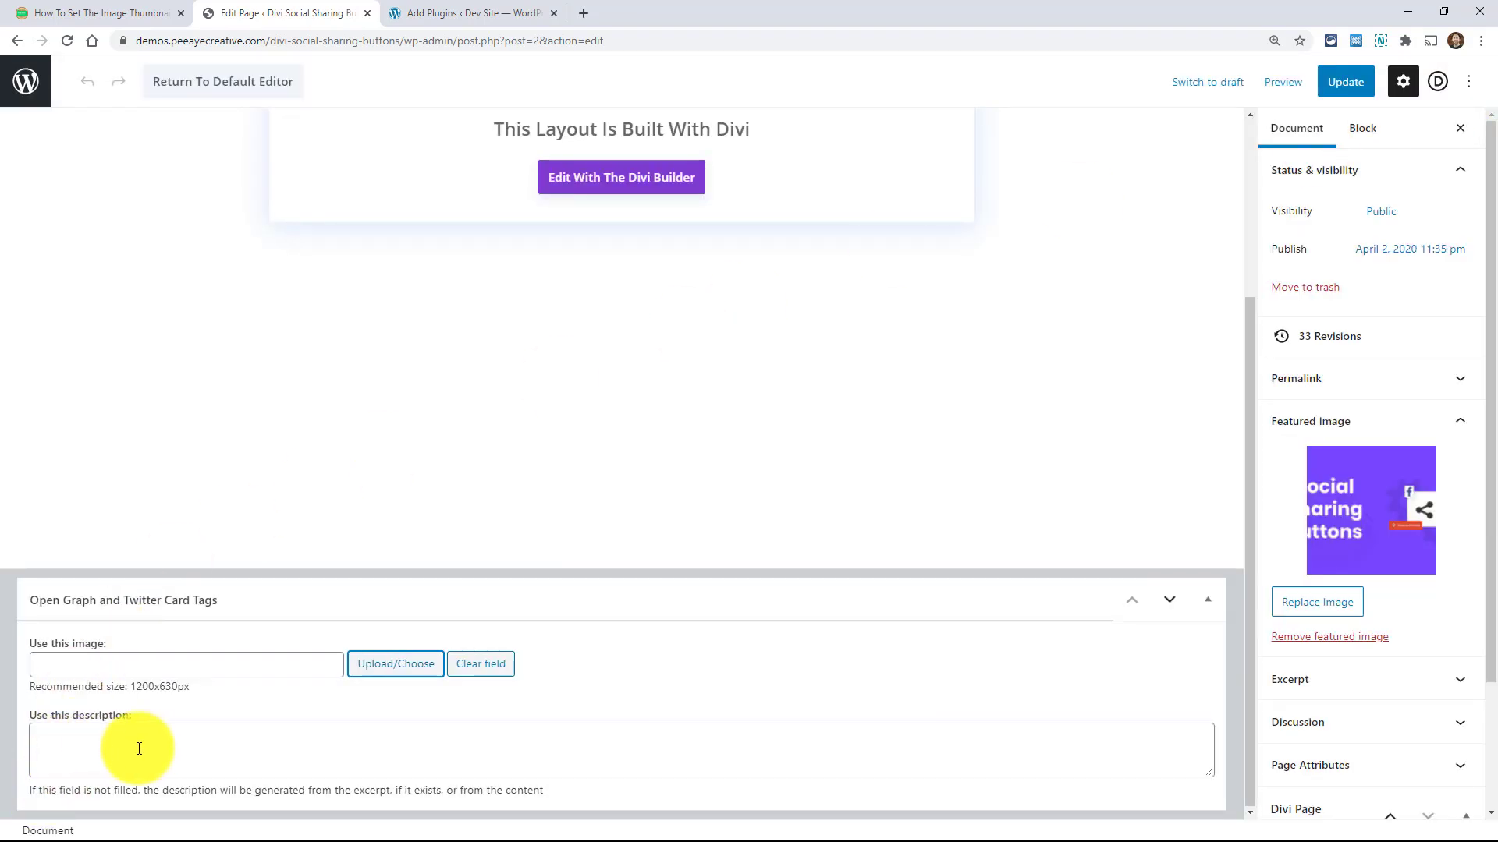
Step: Review the note under the Open Graph description field and expand the page's Excerpt section
{"action": "left_click_drag", "start_coordinate": [28, 790], "coordinate": [544, 794]}
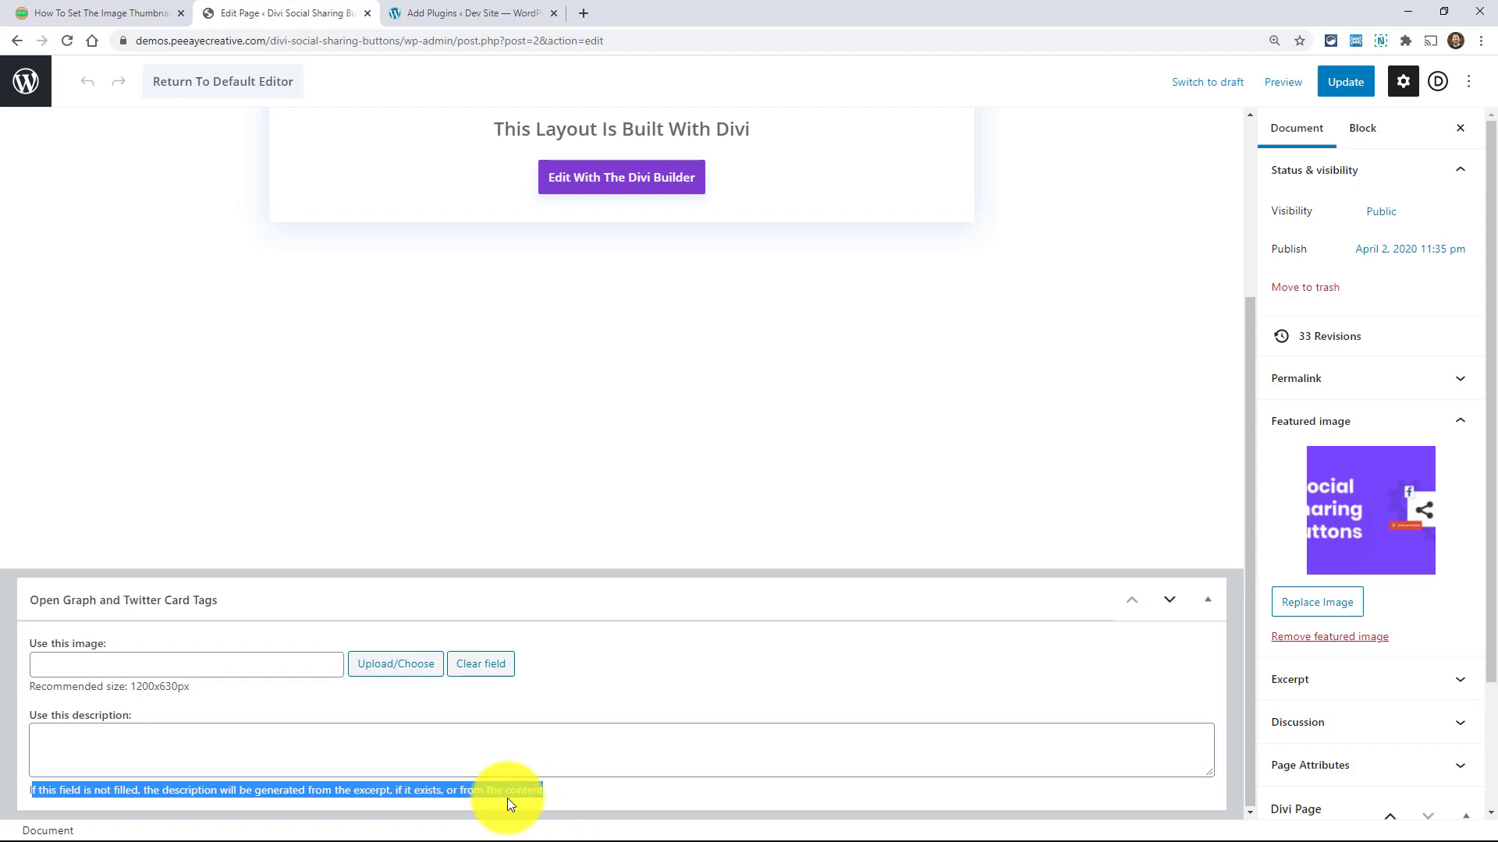
{"action": "left_click", "coordinate": [394, 789]}
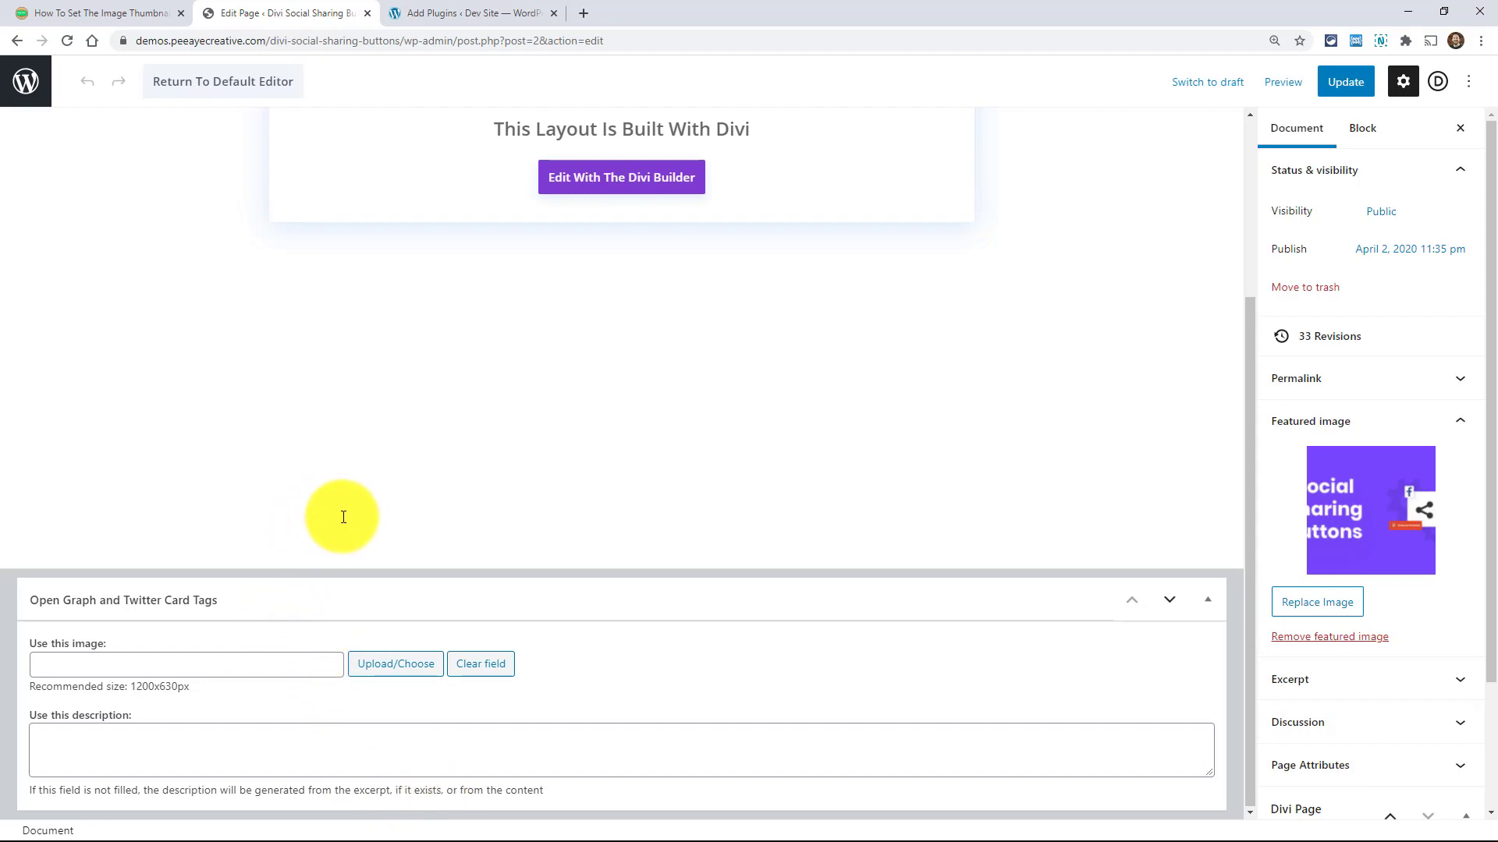
{"action": "scroll", "coordinate": [365, 635], "scroll_direction": "up", "scroll_amount": 3}
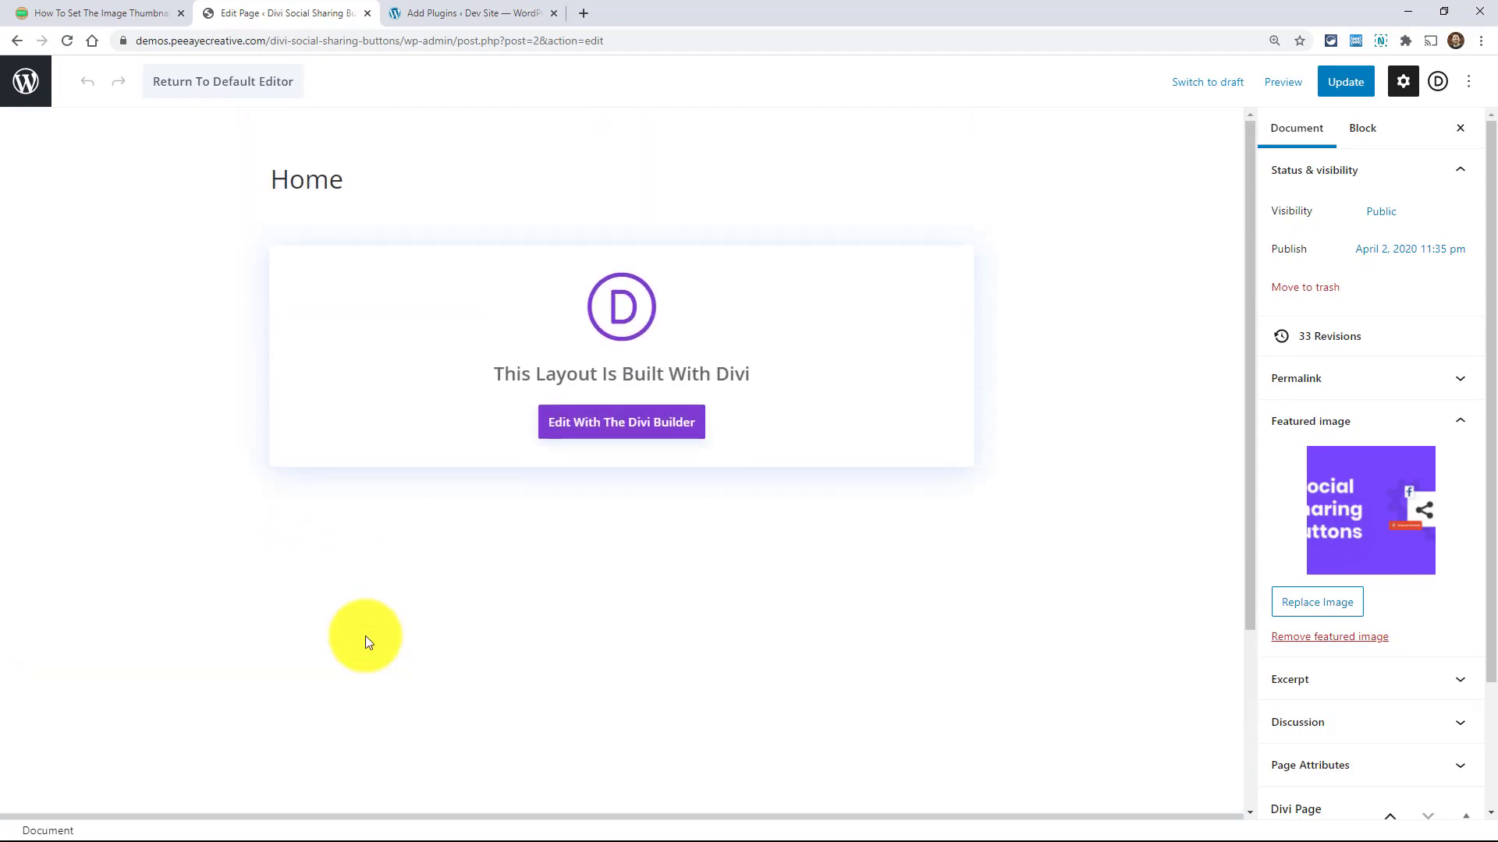
{"action": "scroll", "coordinate": [365, 635], "scroll_direction": "down", "scroll_amount": 3}
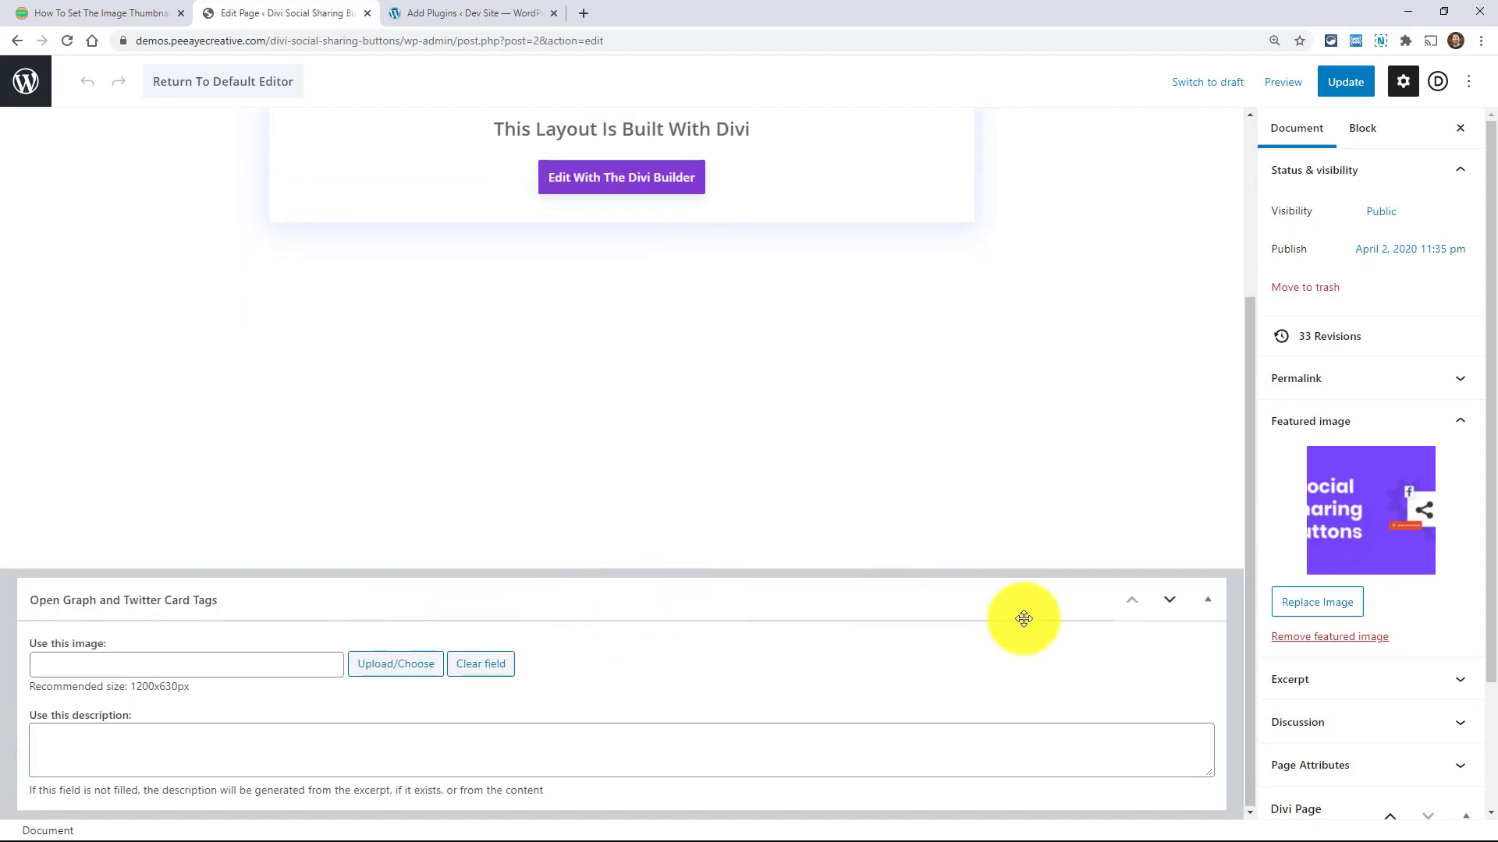
{"action": "left_click", "coordinate": [1320, 680]}
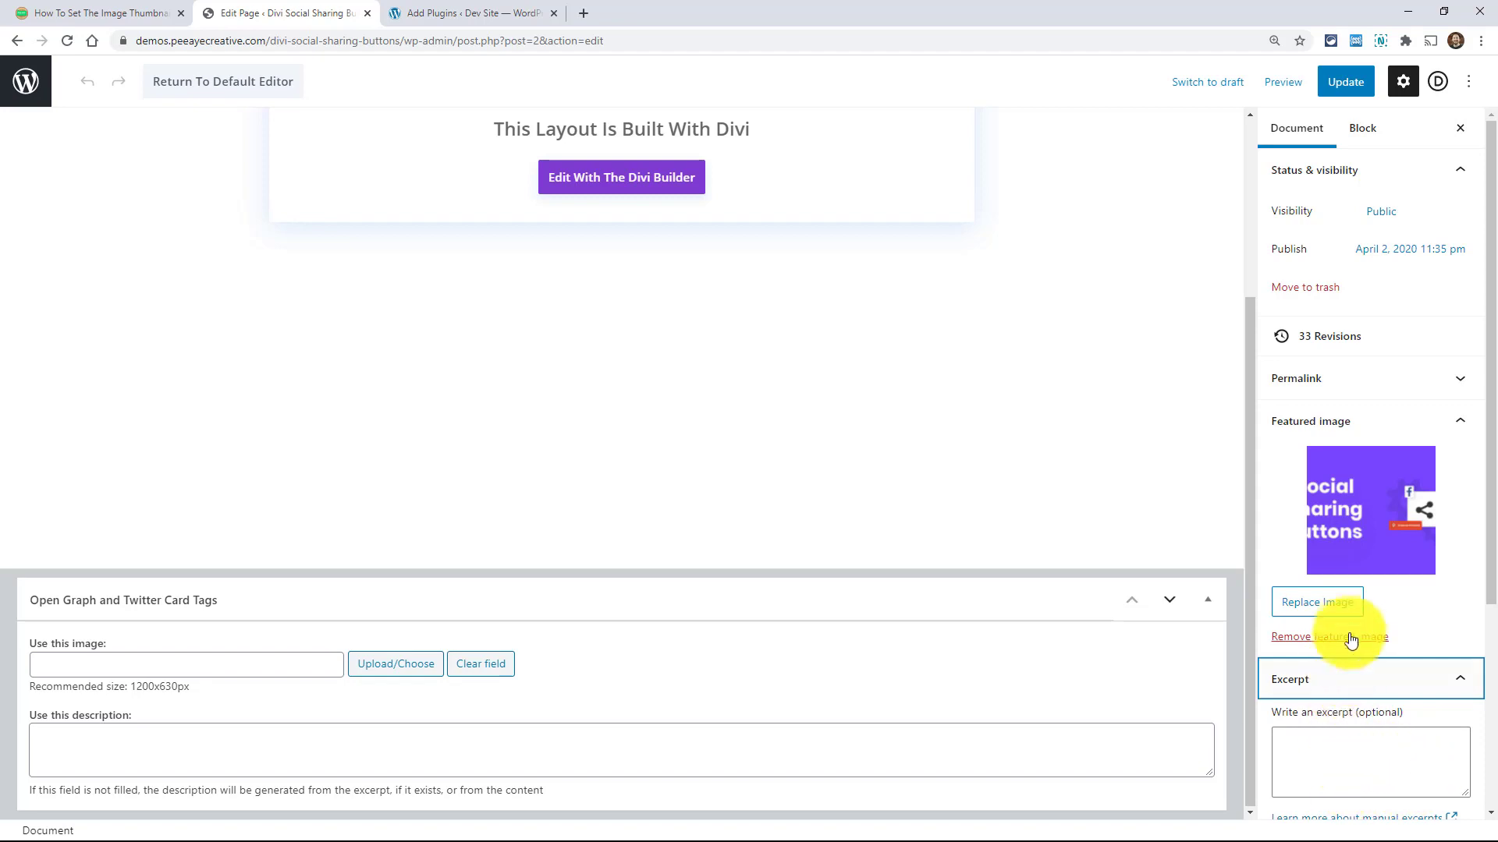
{"action": "scroll", "coordinate": [1351, 651], "scroll_direction": "down", "scroll_amount": 1}
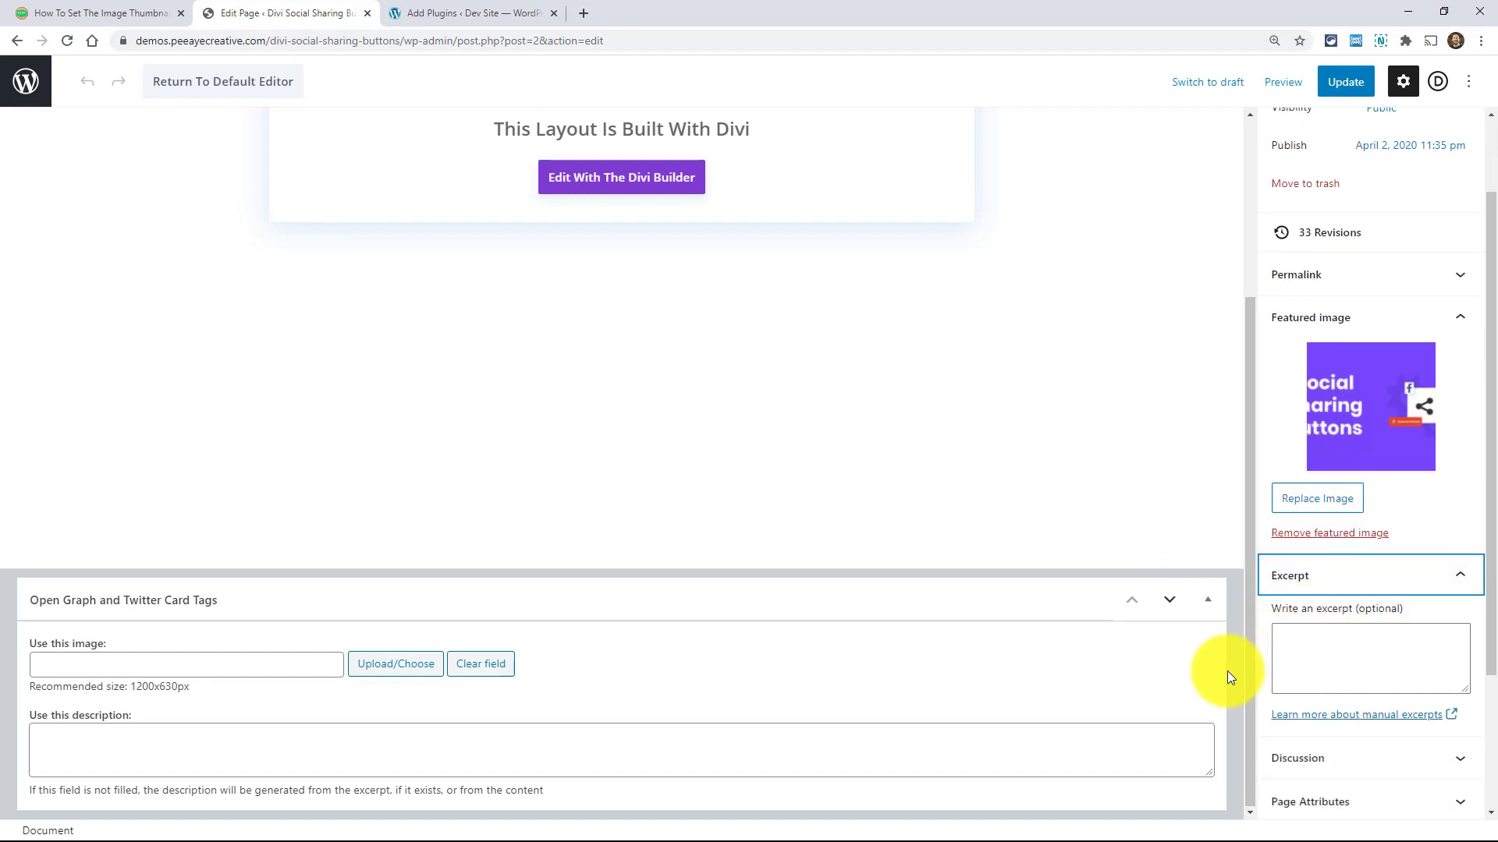
Step: Return to the tutorial article and examine the introductory excerpt text beneath its title
{"action": "left_click", "coordinate": [62, 14]}
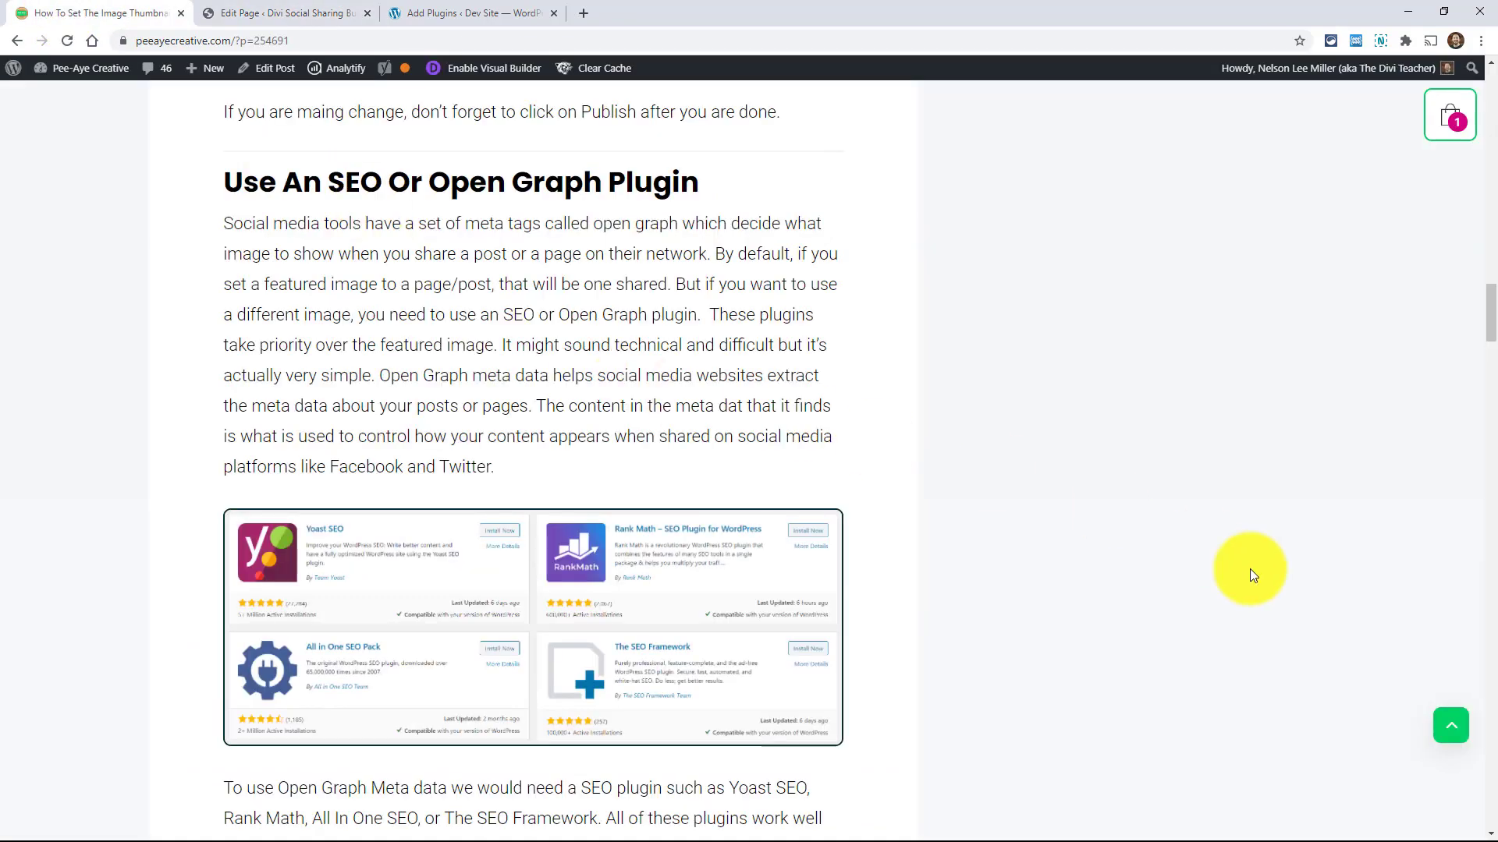
{"action": "left_click", "coordinate": [1443, 726]}
{"action": "scroll", "coordinate": [702, 558], "scroll_direction": "down", "scroll_amount": 3}
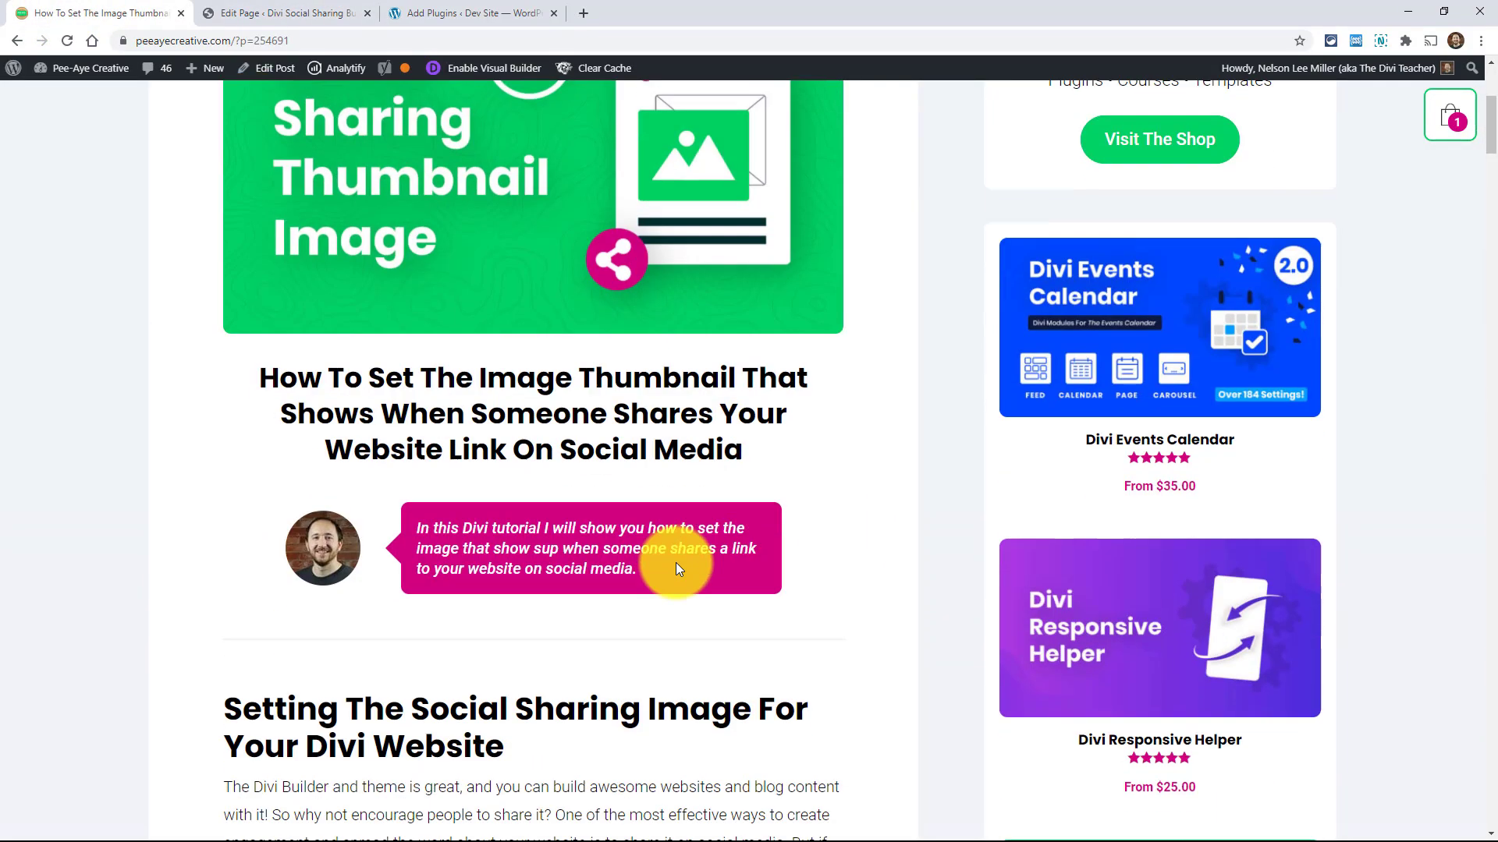
{"action": "scroll", "coordinate": [439, 516], "scroll_direction": "down", "scroll_amount": 2}
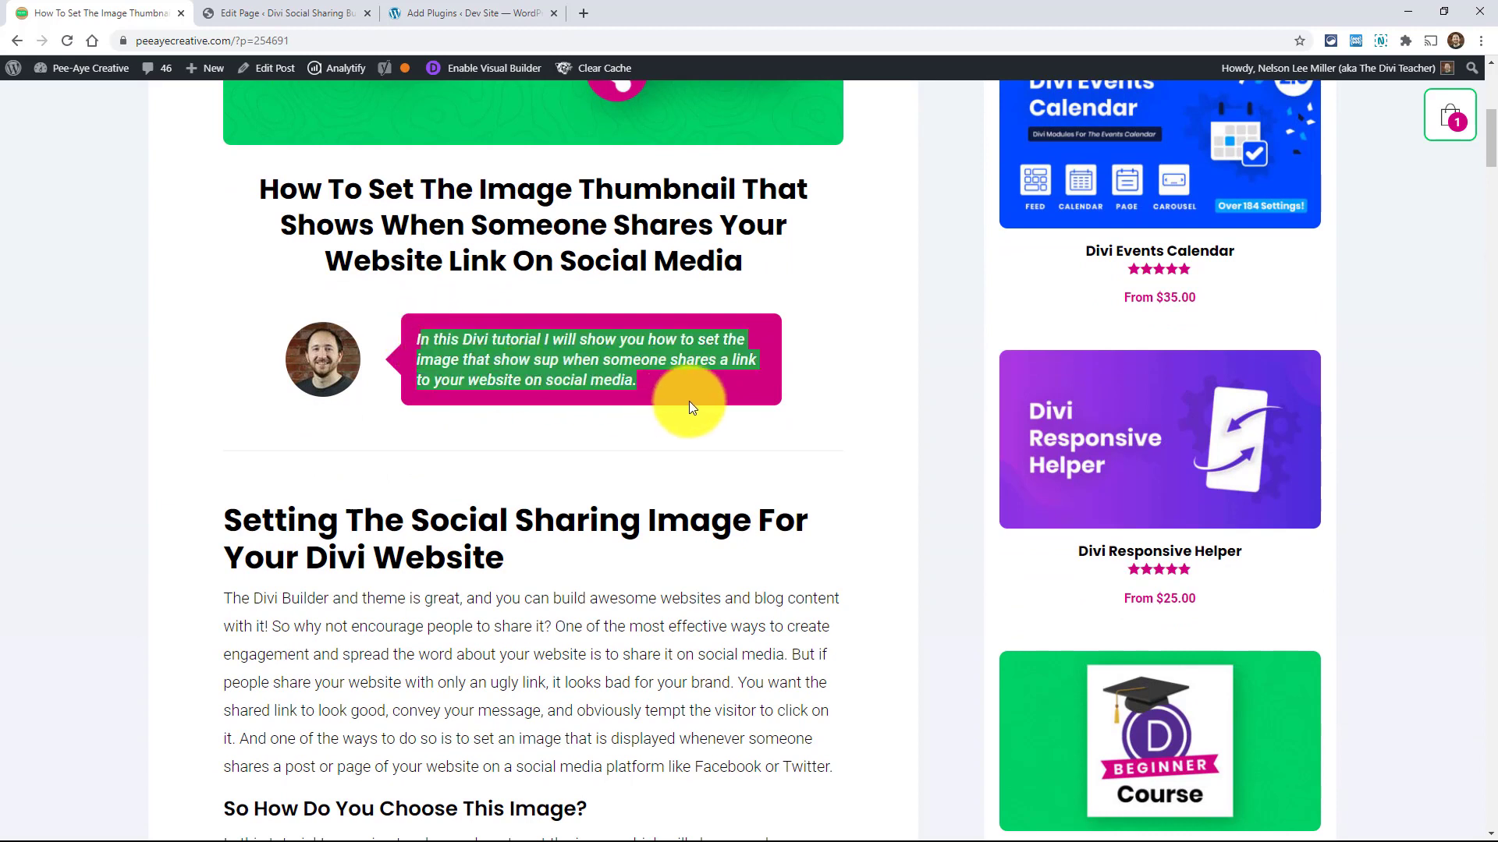
{"action": "left_click_drag", "start_coordinate": [633, 385], "coordinate": [420, 329]}
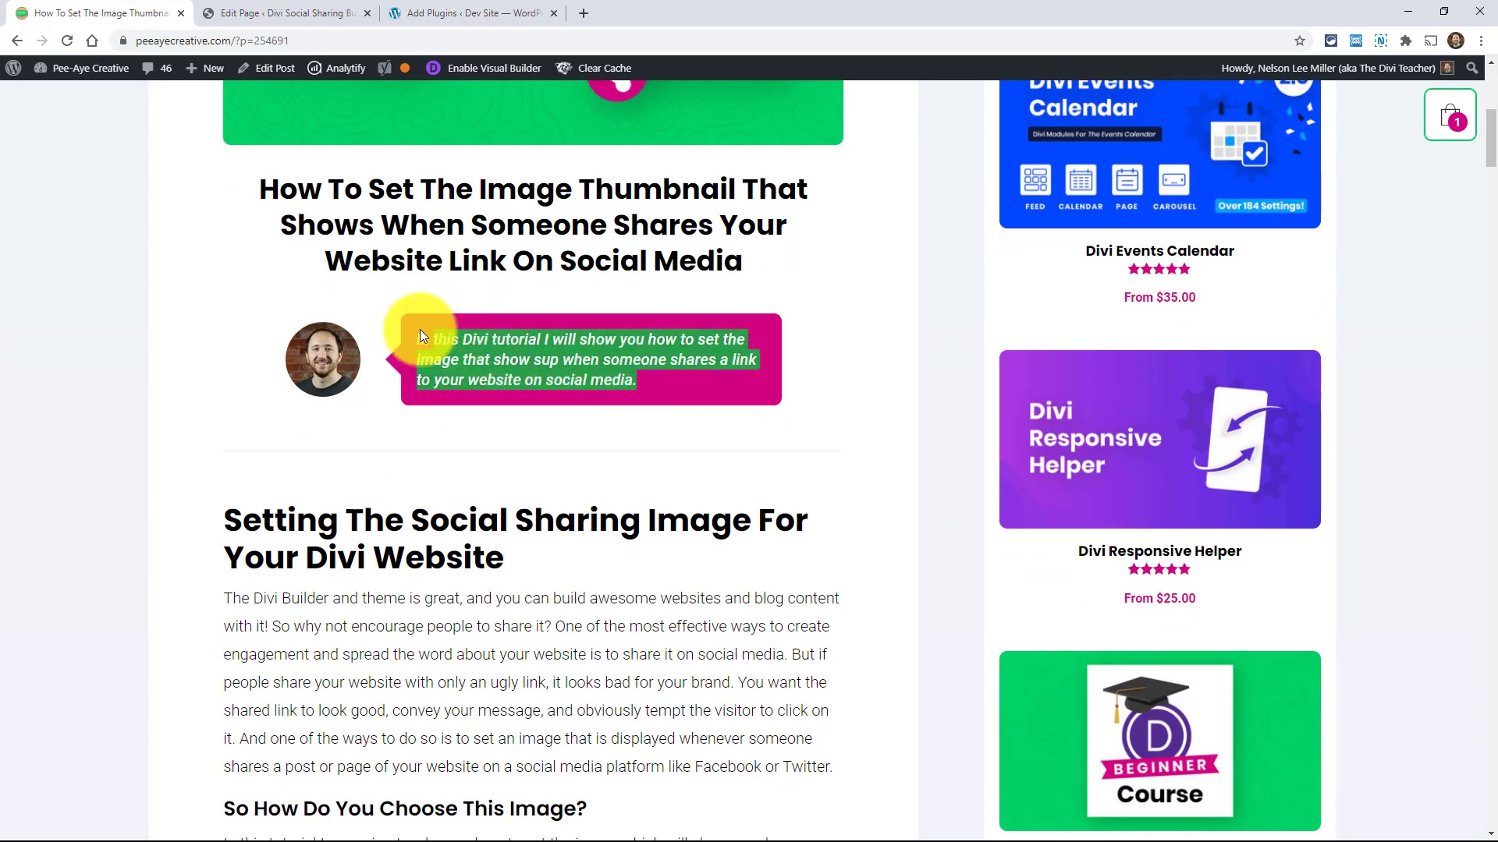
{"action": "left_click", "coordinate": [460, 355]}
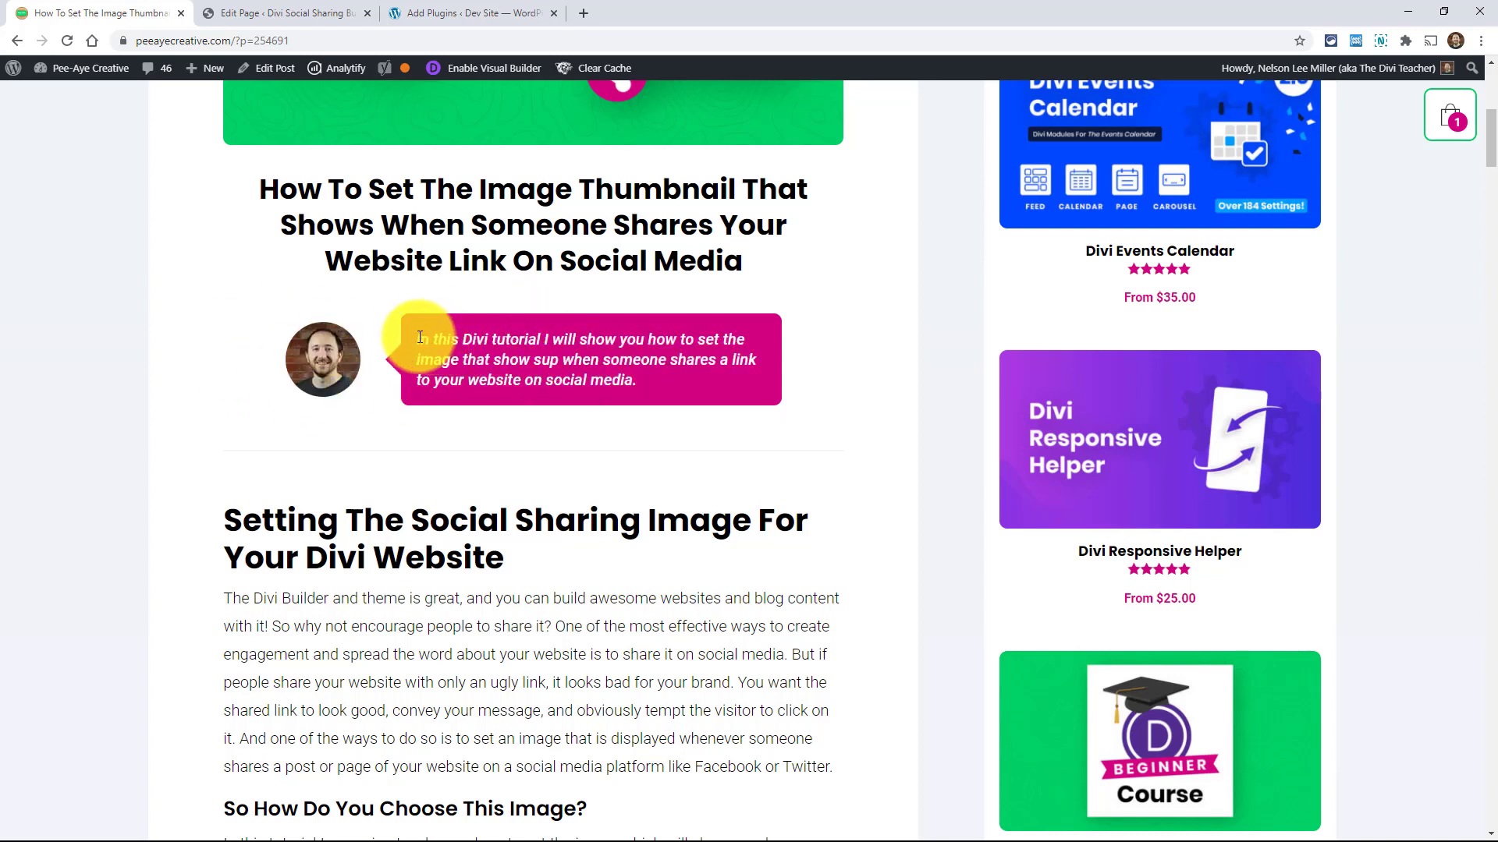
{"action": "triple_click", "coordinate": [489, 363]}
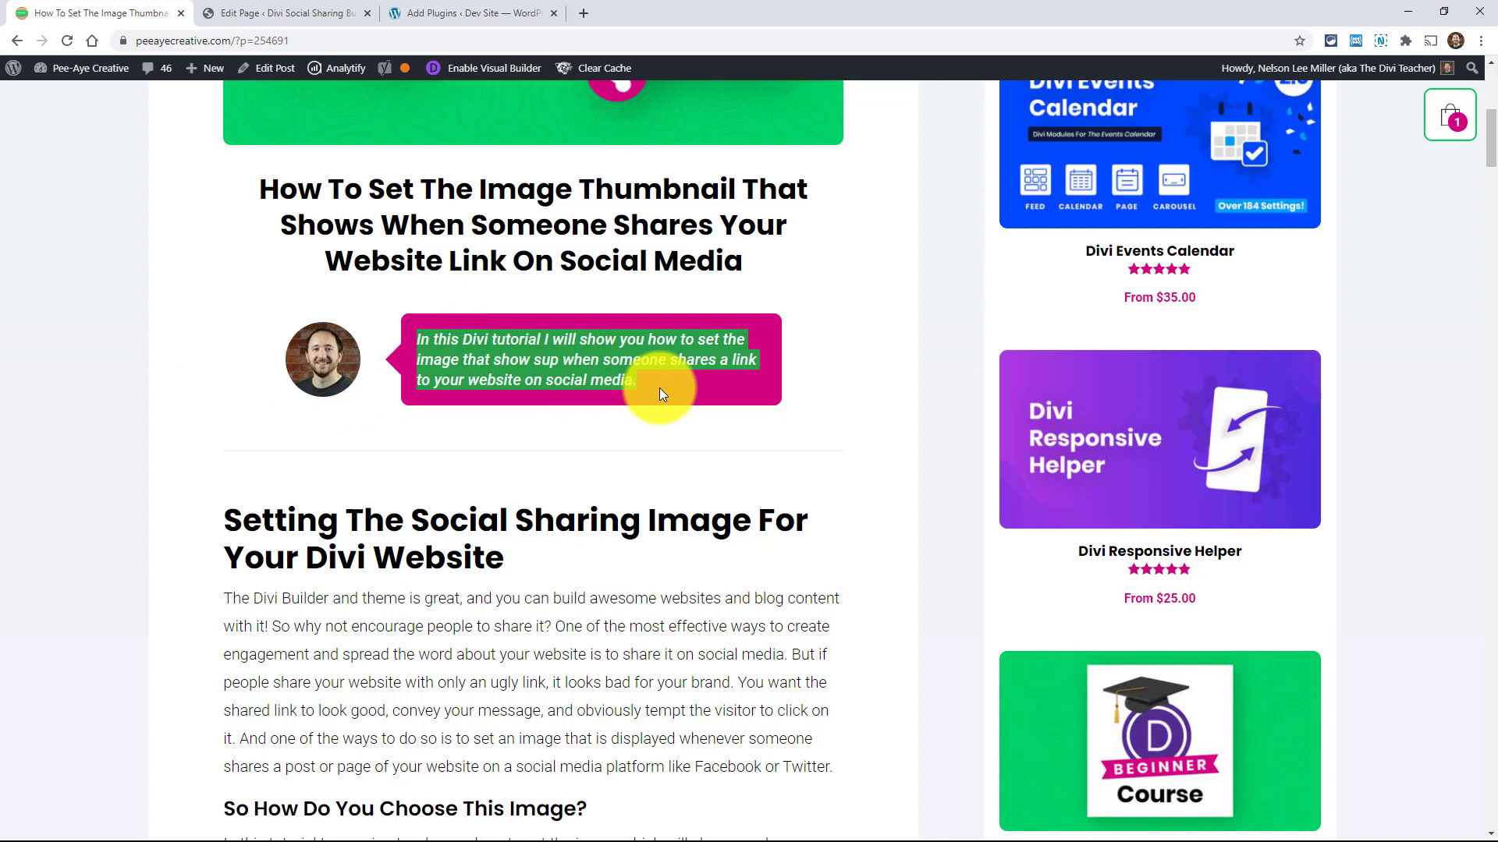
{"action": "left_click", "coordinate": [562, 358]}
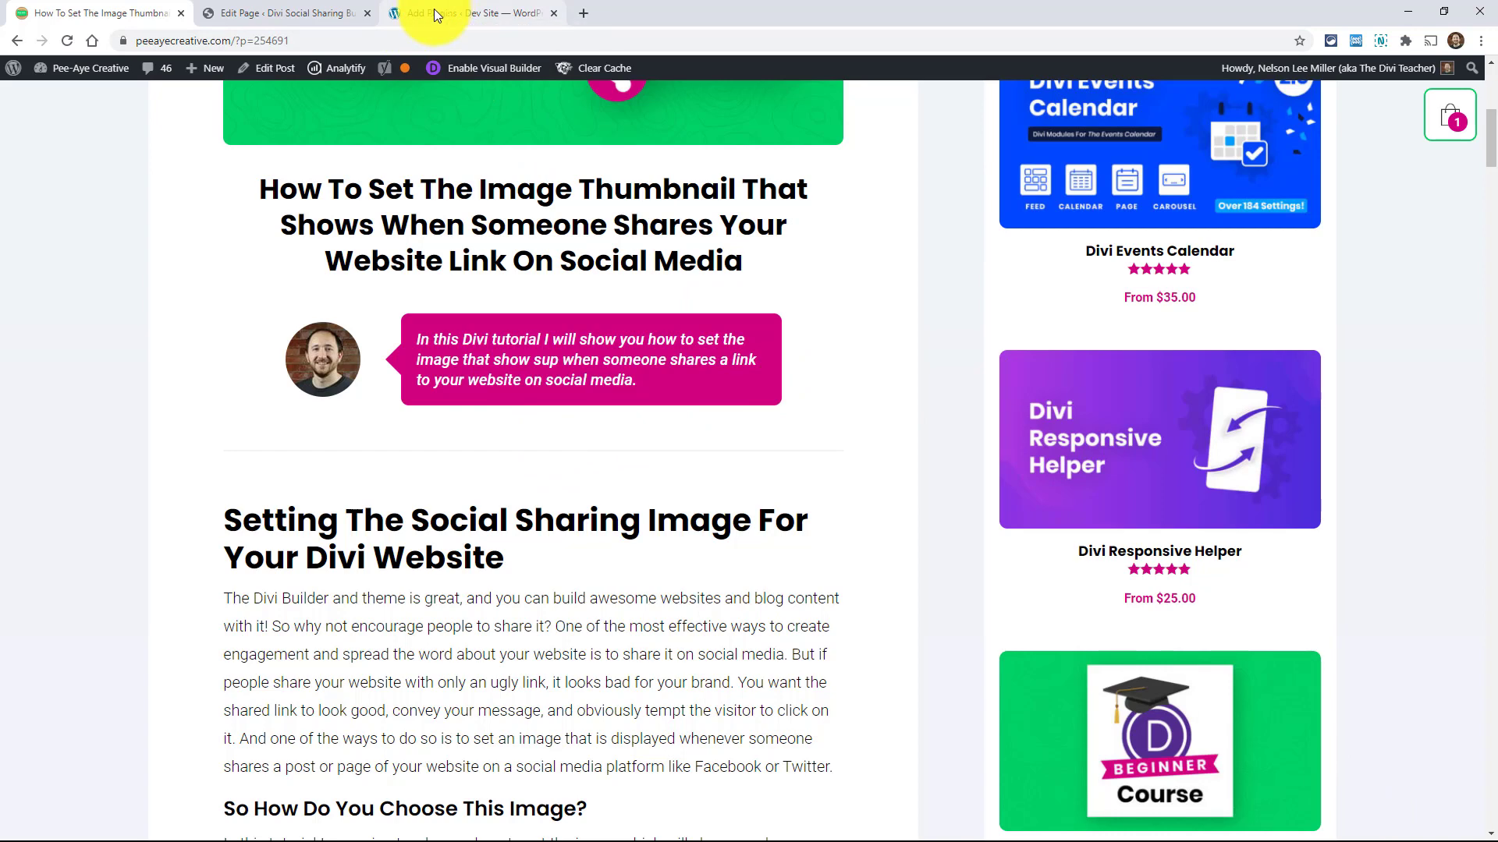
Step: Copy the Divi Social Sharing Buttons site address, up to but excluding the wp-admin part, from the Home page's edit address
{"action": "left_click", "coordinate": [296, 13]}
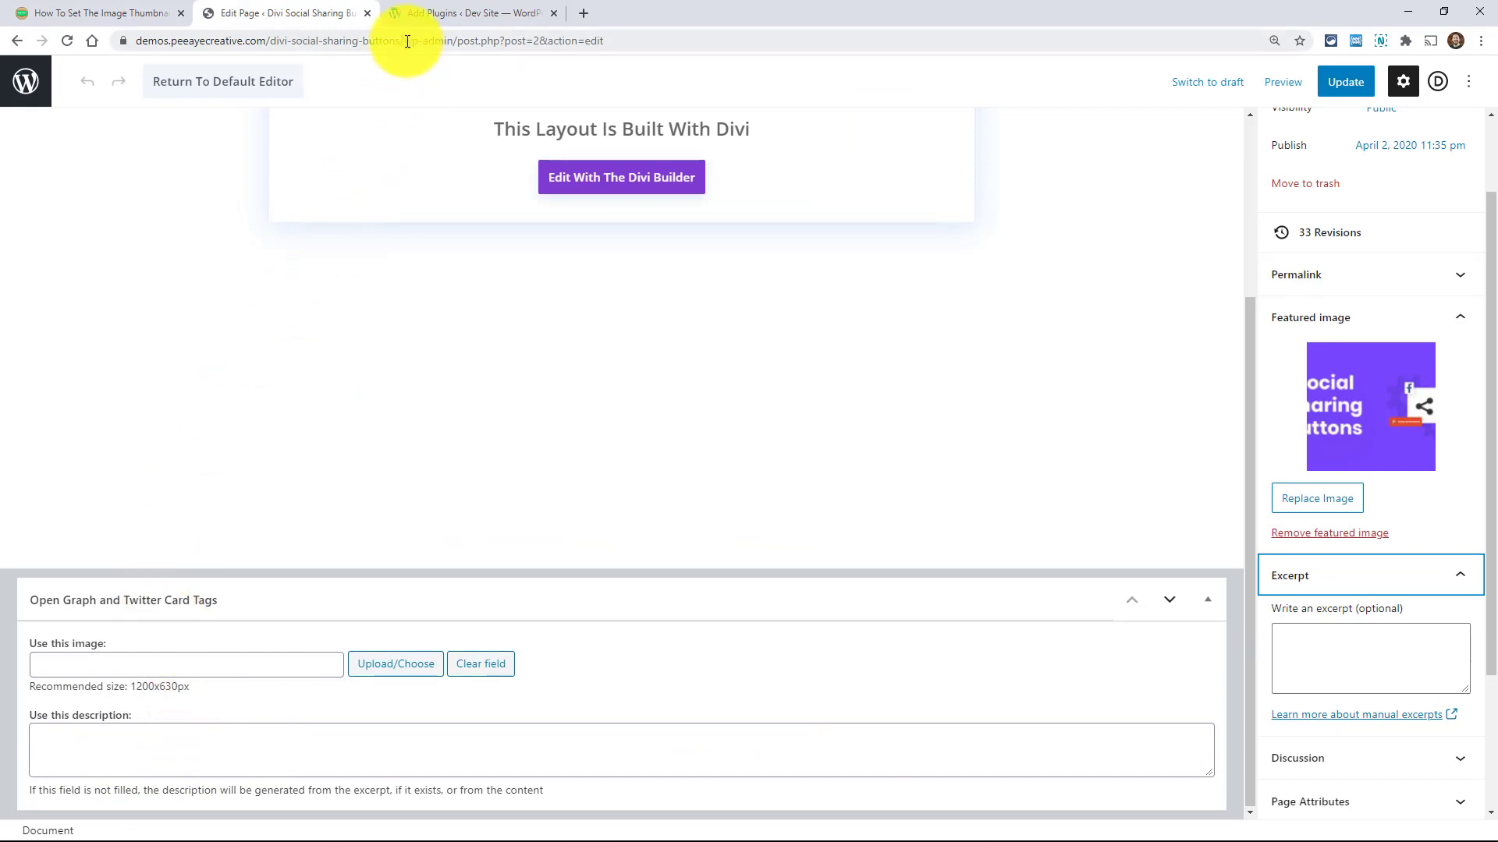
{"action": "left_click_drag", "start_coordinate": [403, 40], "coordinate": [97, 28]}
{"action": "key", "text": "ctrl+c"}
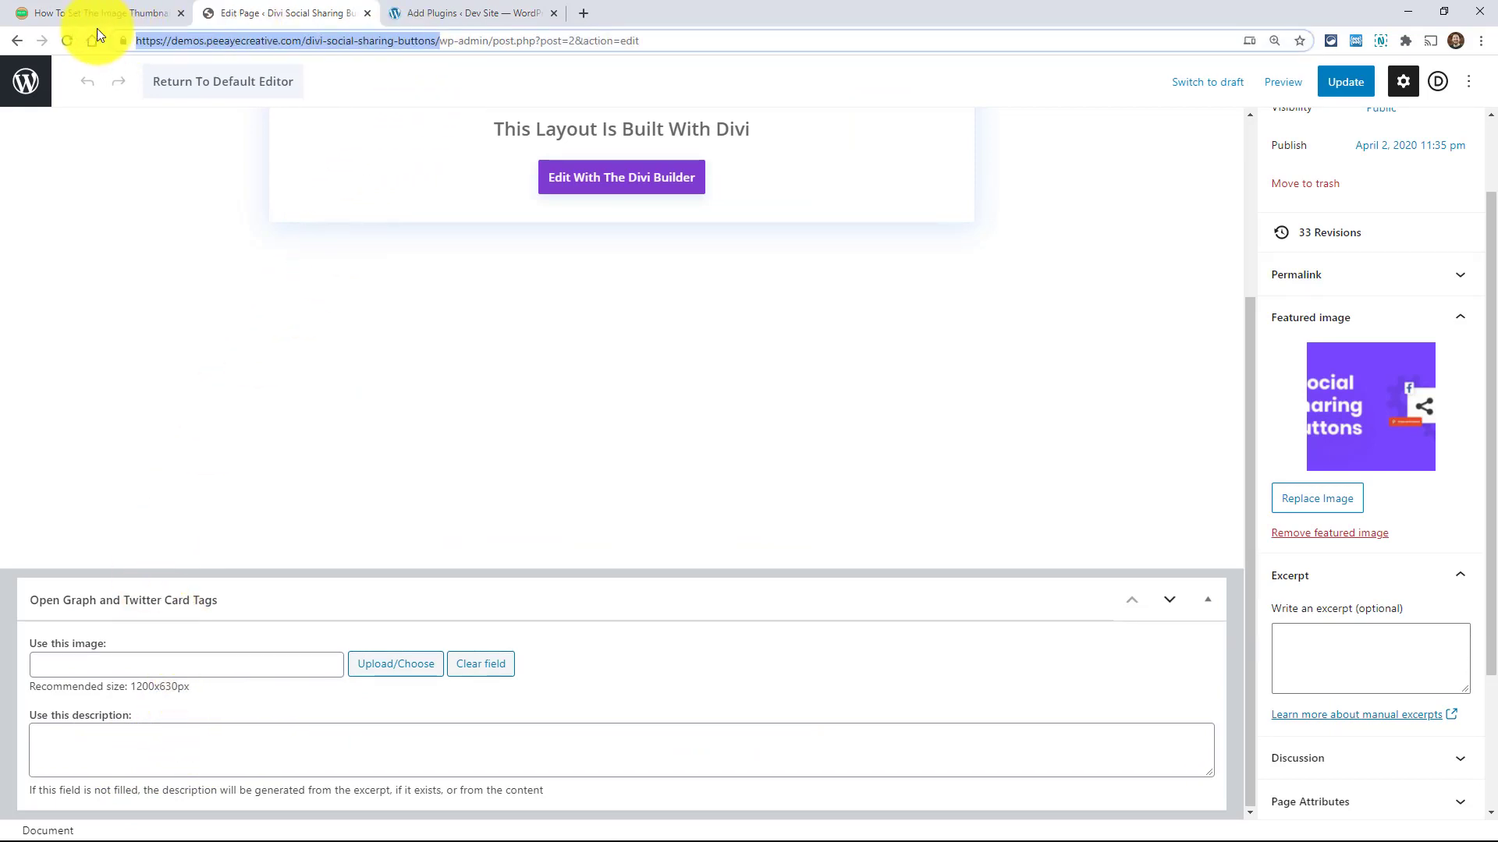
Step: Open The Divi Teacher group on Facebook in a new tab and examine the shared Social Sharing Buttons link post
{"action": "left_click", "coordinate": [583, 11]}
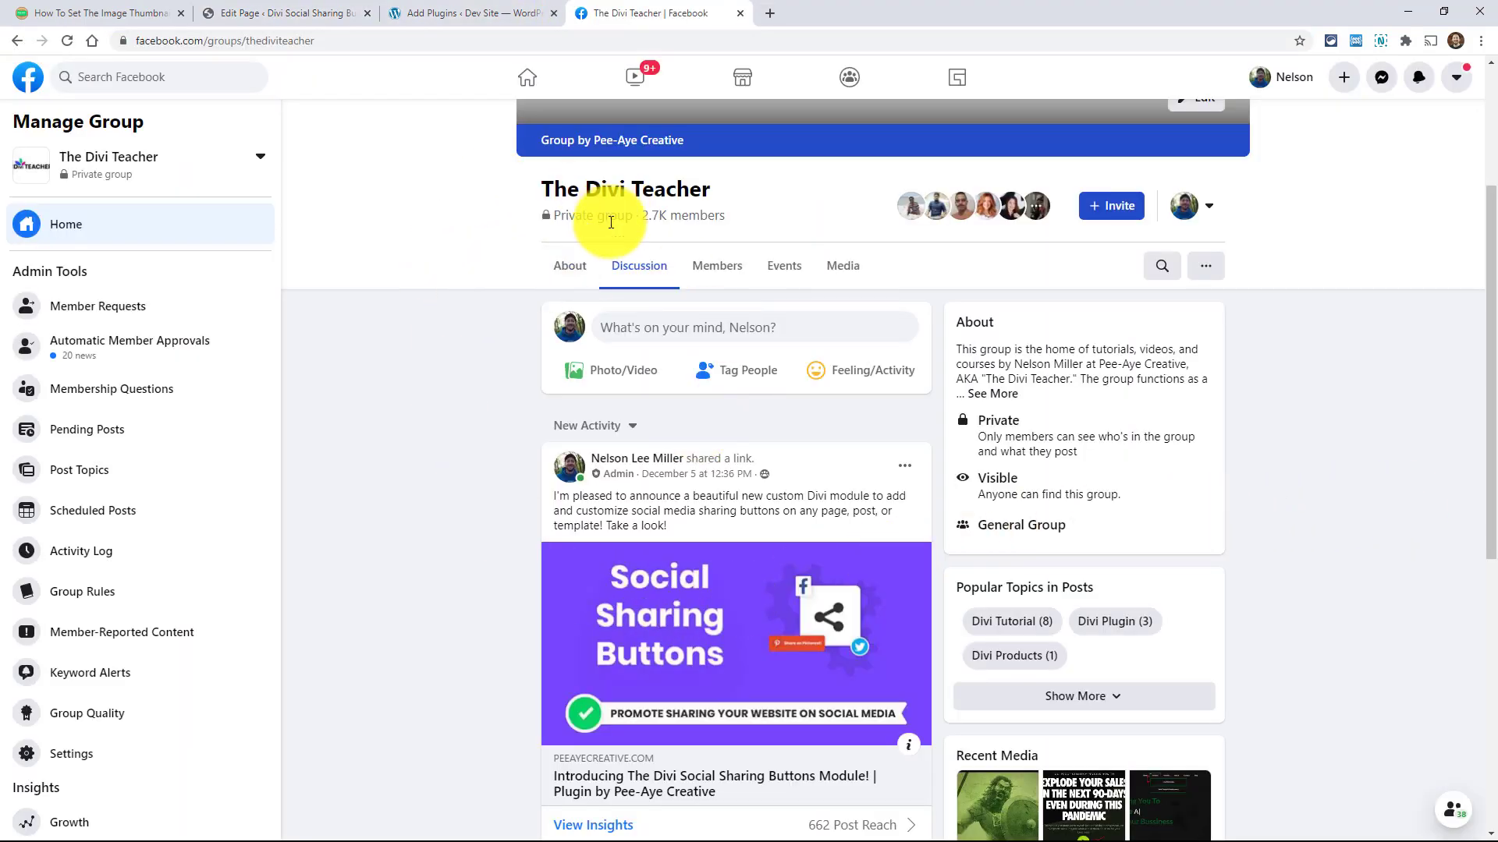
{"action": "scroll", "coordinate": [512, 418], "scroll_direction": "down", "scroll_amount": 3}
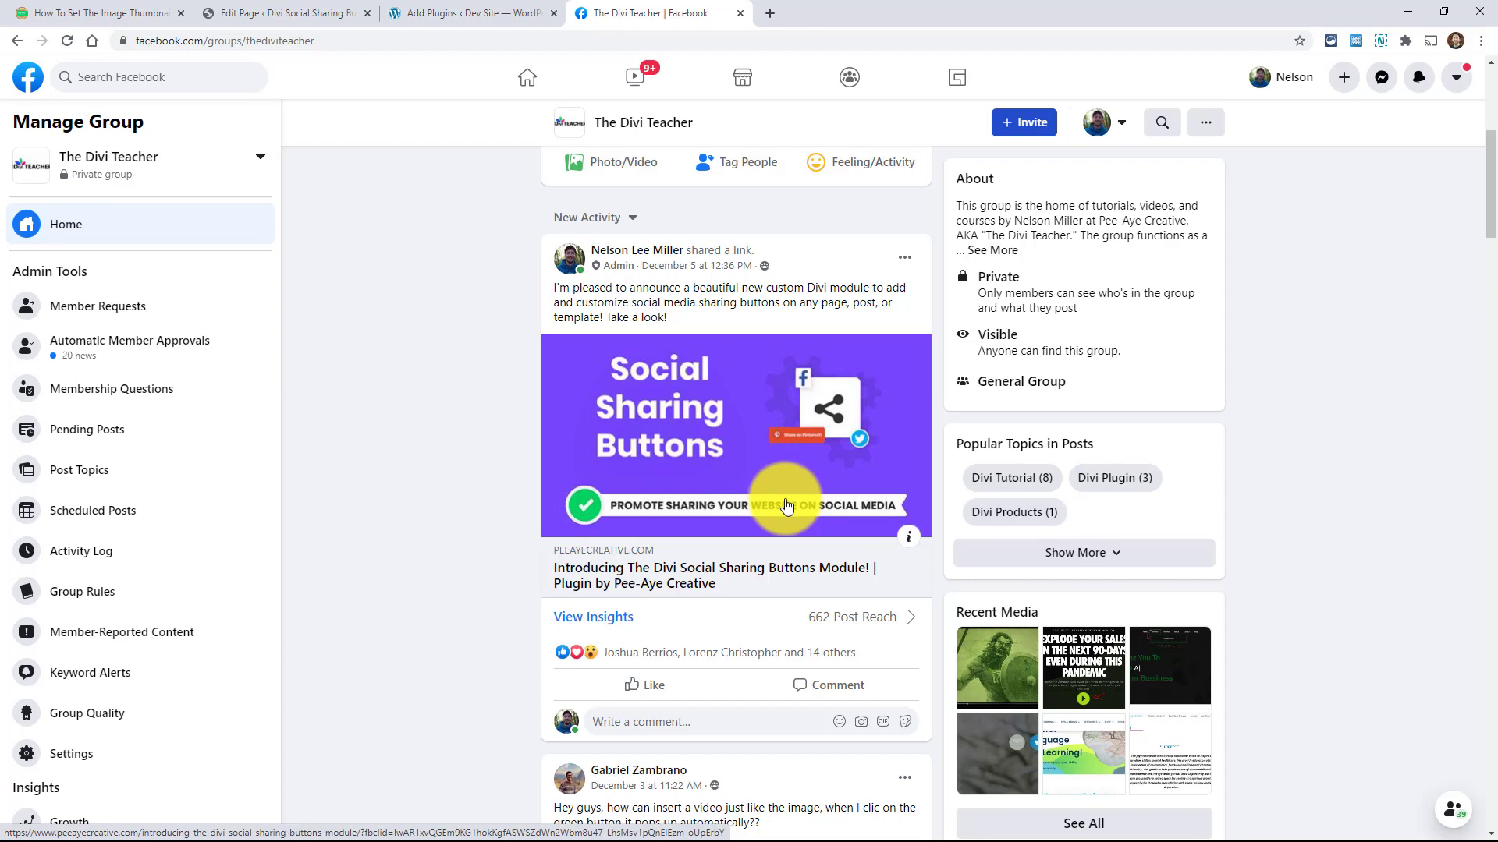
{"action": "scroll", "coordinate": [760, 619], "scroll_direction": "up", "scroll_amount": 3}
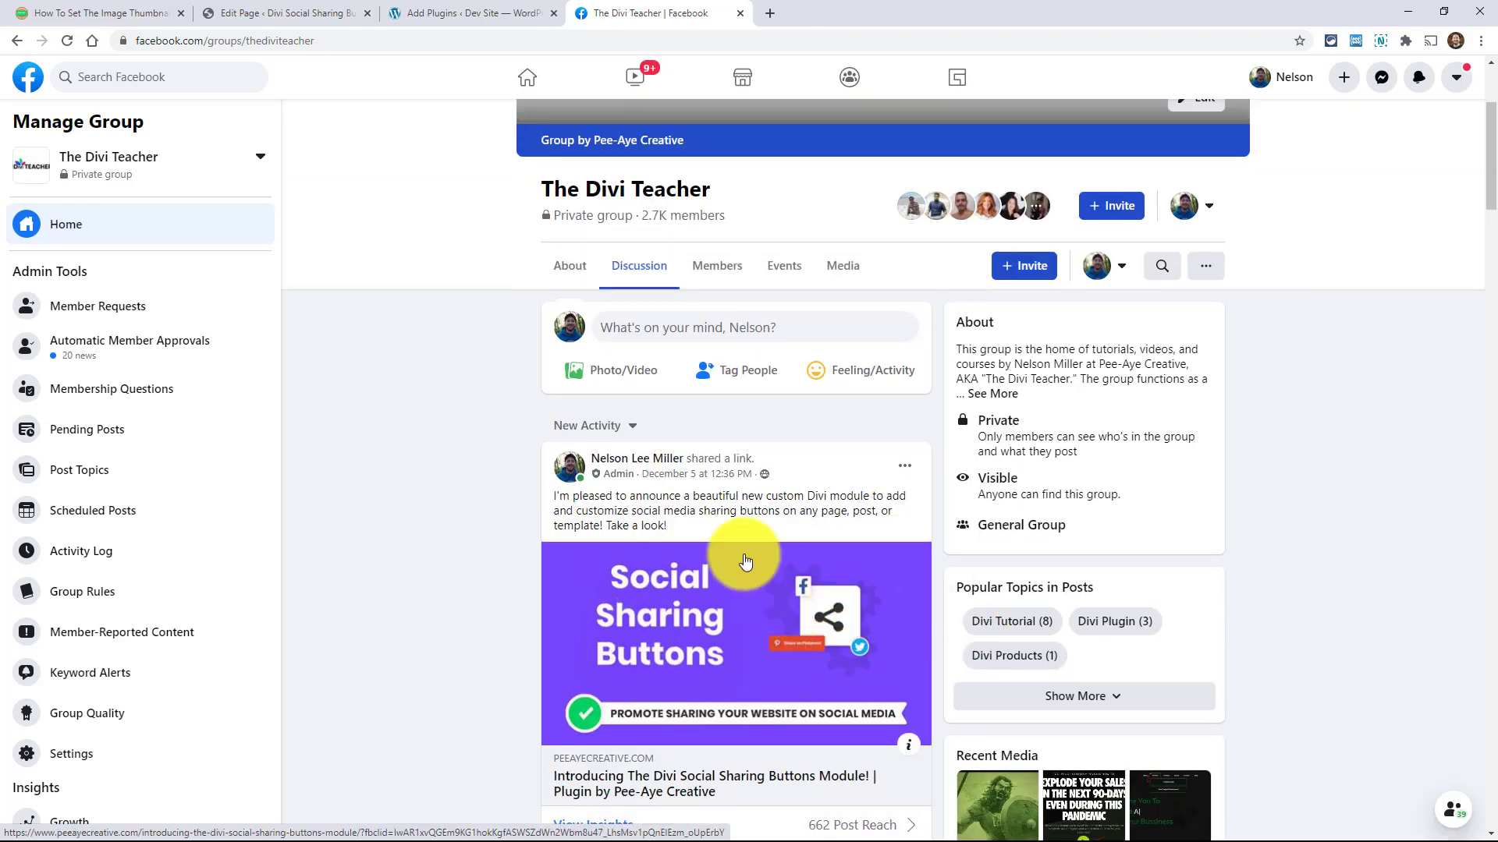
Step: Start a new post in the group, dismiss the group rules, and paste the copied site link to generate its preview
{"action": "left_click", "coordinate": [640, 330]}
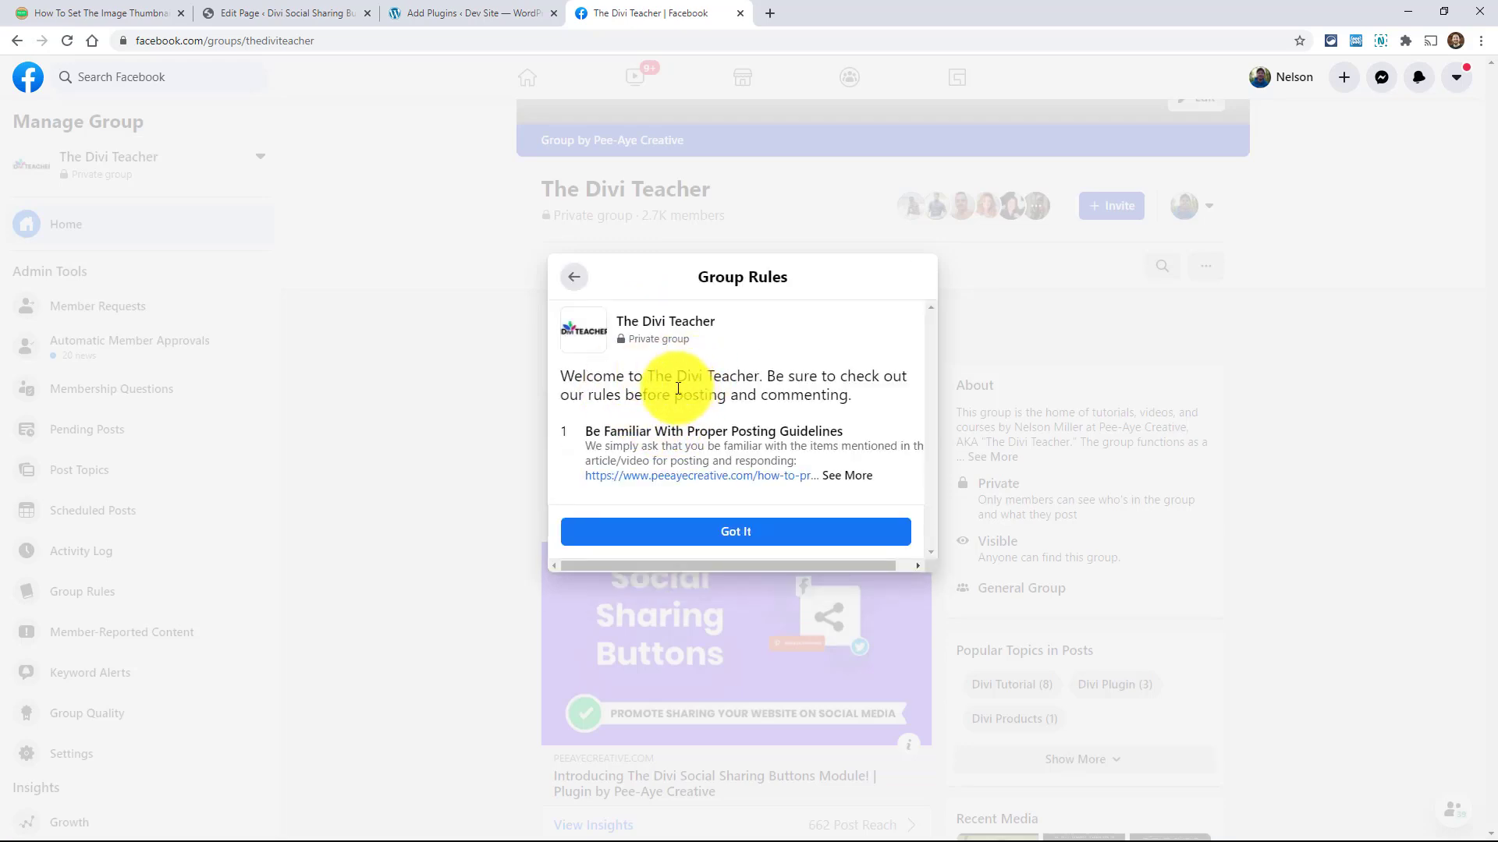
{"action": "left_click", "coordinate": [574, 278]}
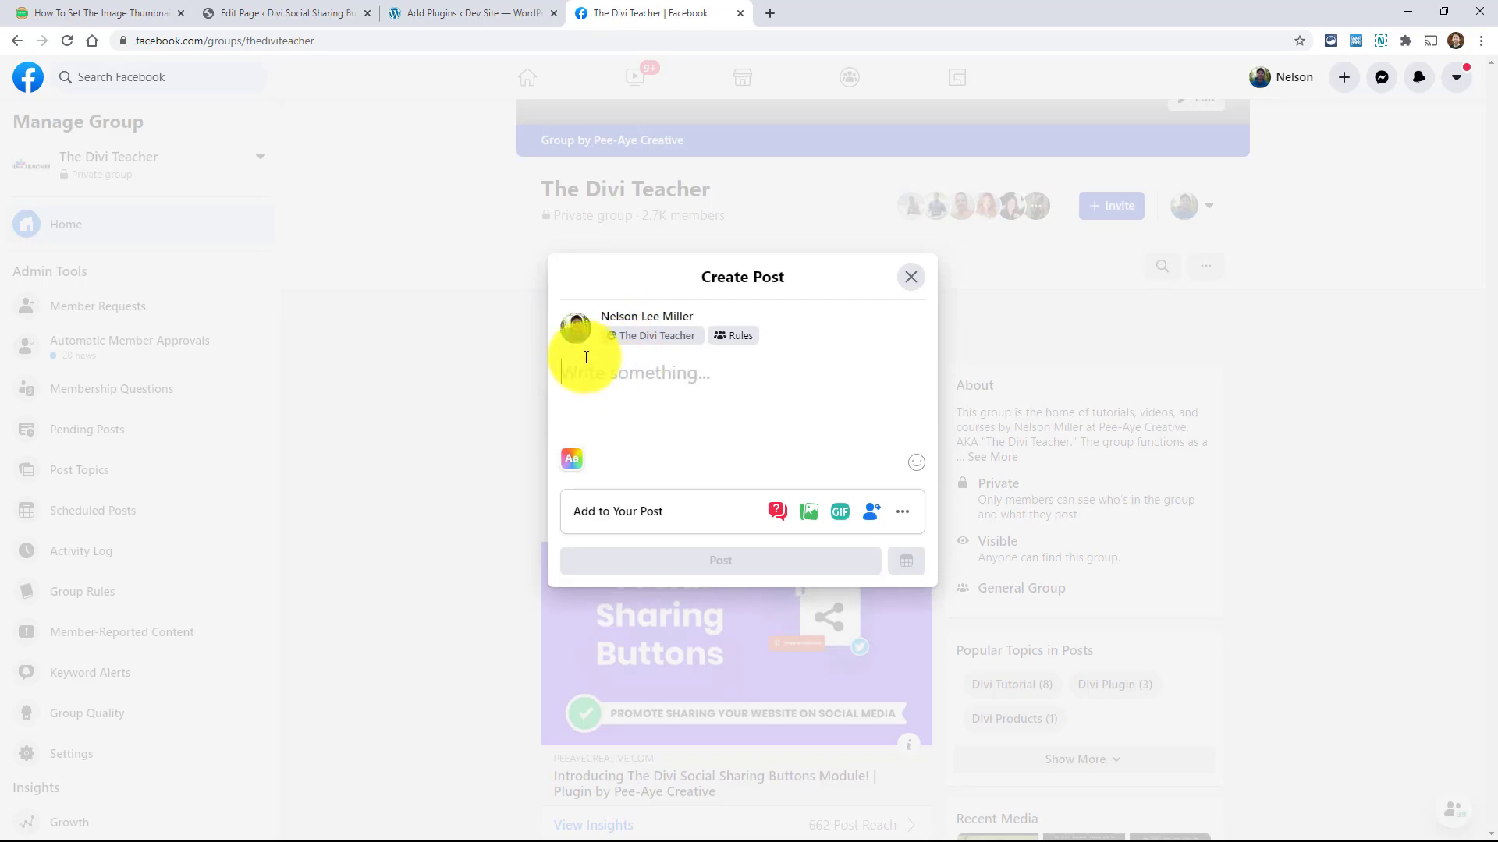
{"action": "key", "text": "ctrl+v"}
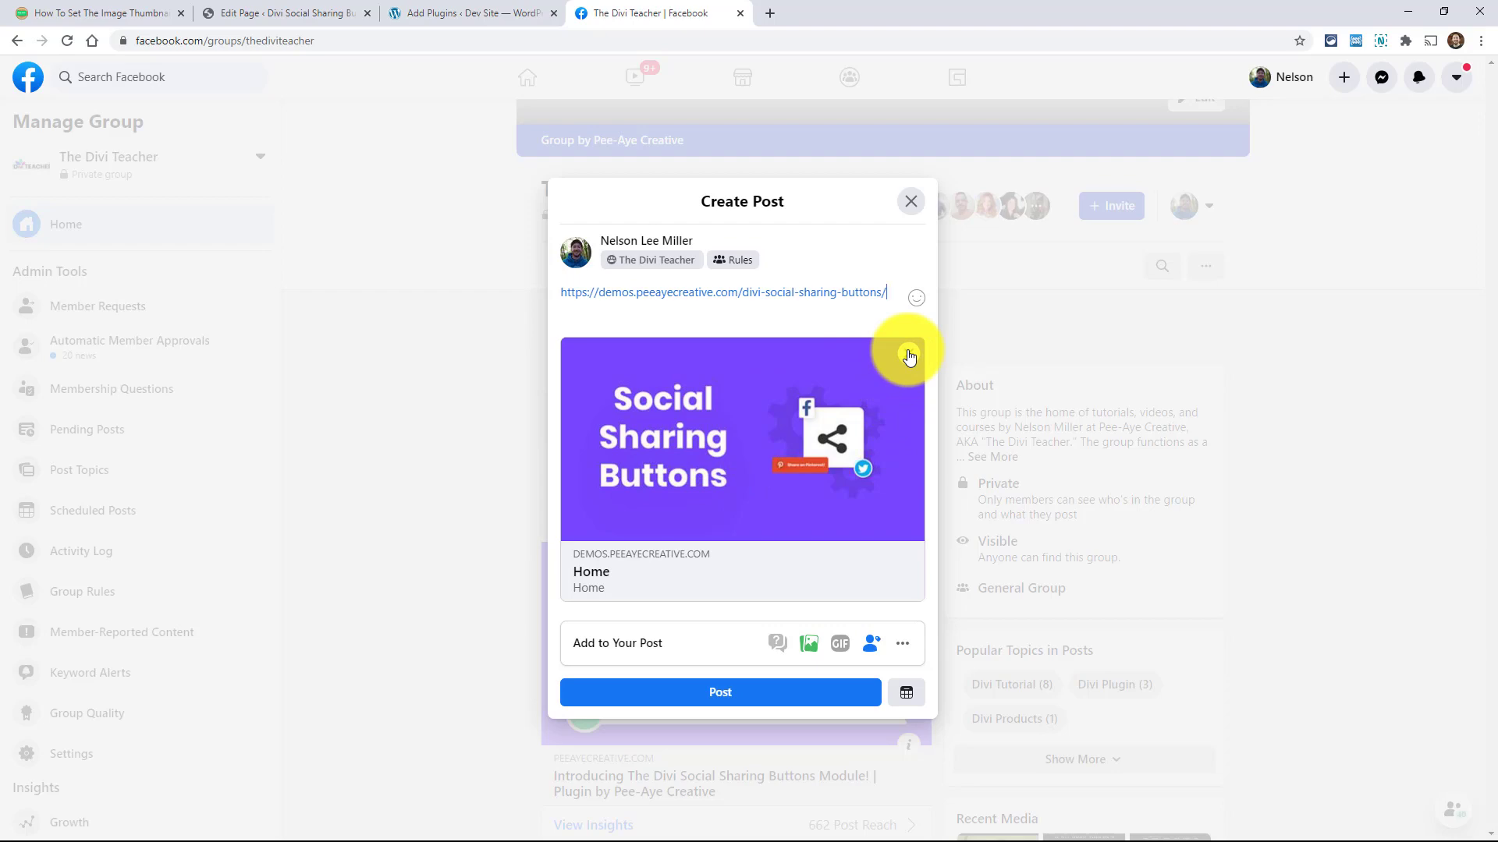
Step: Find the "Image Not Showing? Debug That Thing!" section of the tutorial article and open its Facebook sharing debugger link in a new tab
{"action": "left_click", "coordinate": [60, 11]}
{"action": "scroll", "coordinate": [297, 485], "scroll_direction": "down", "scroll_amount": 4}
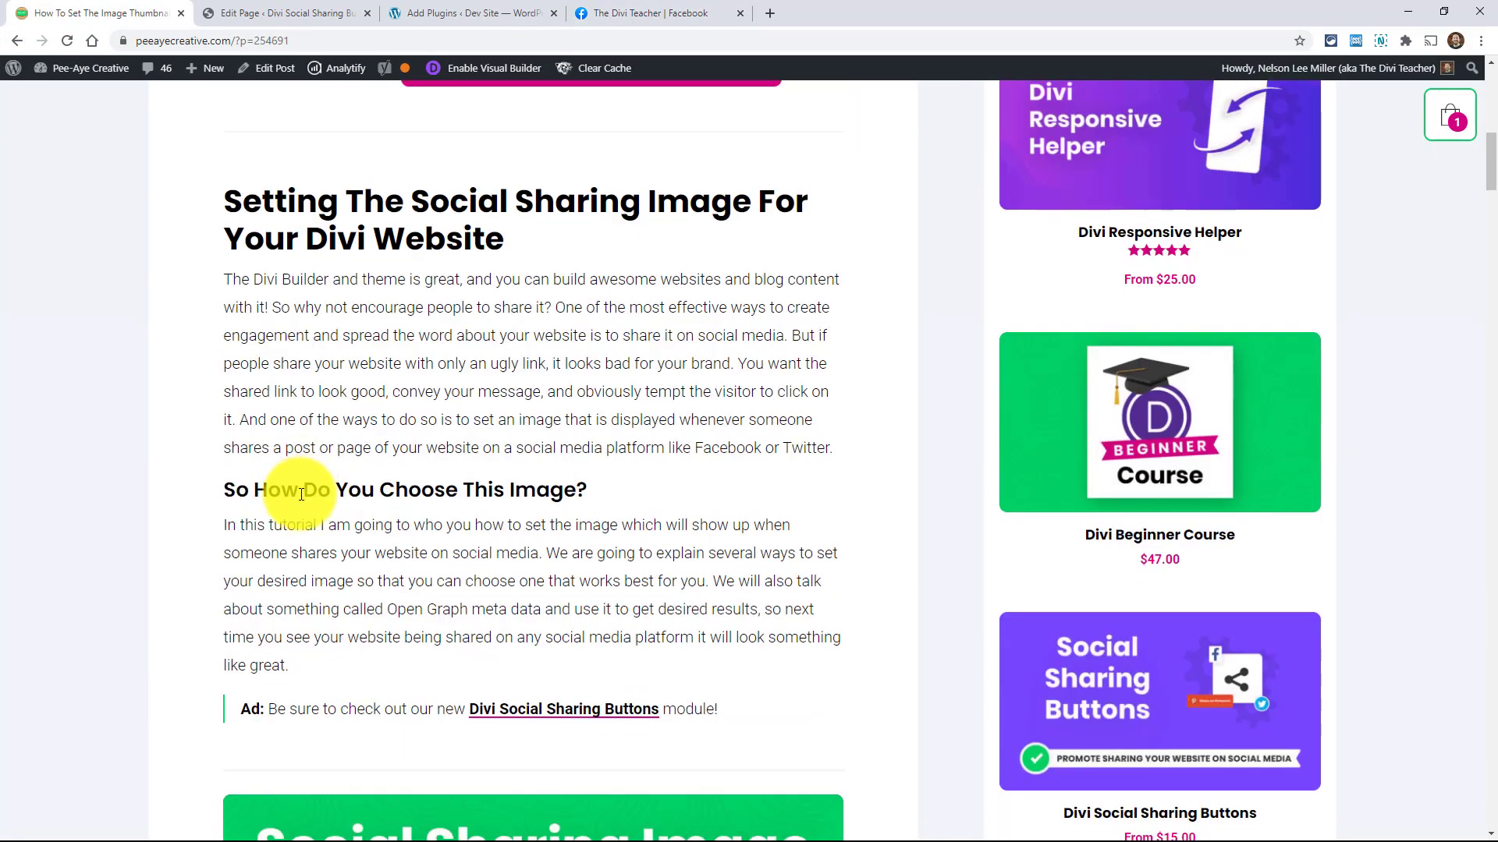
{"action": "scroll", "coordinate": [301, 499], "scroll_direction": "down", "scroll_amount": 20}
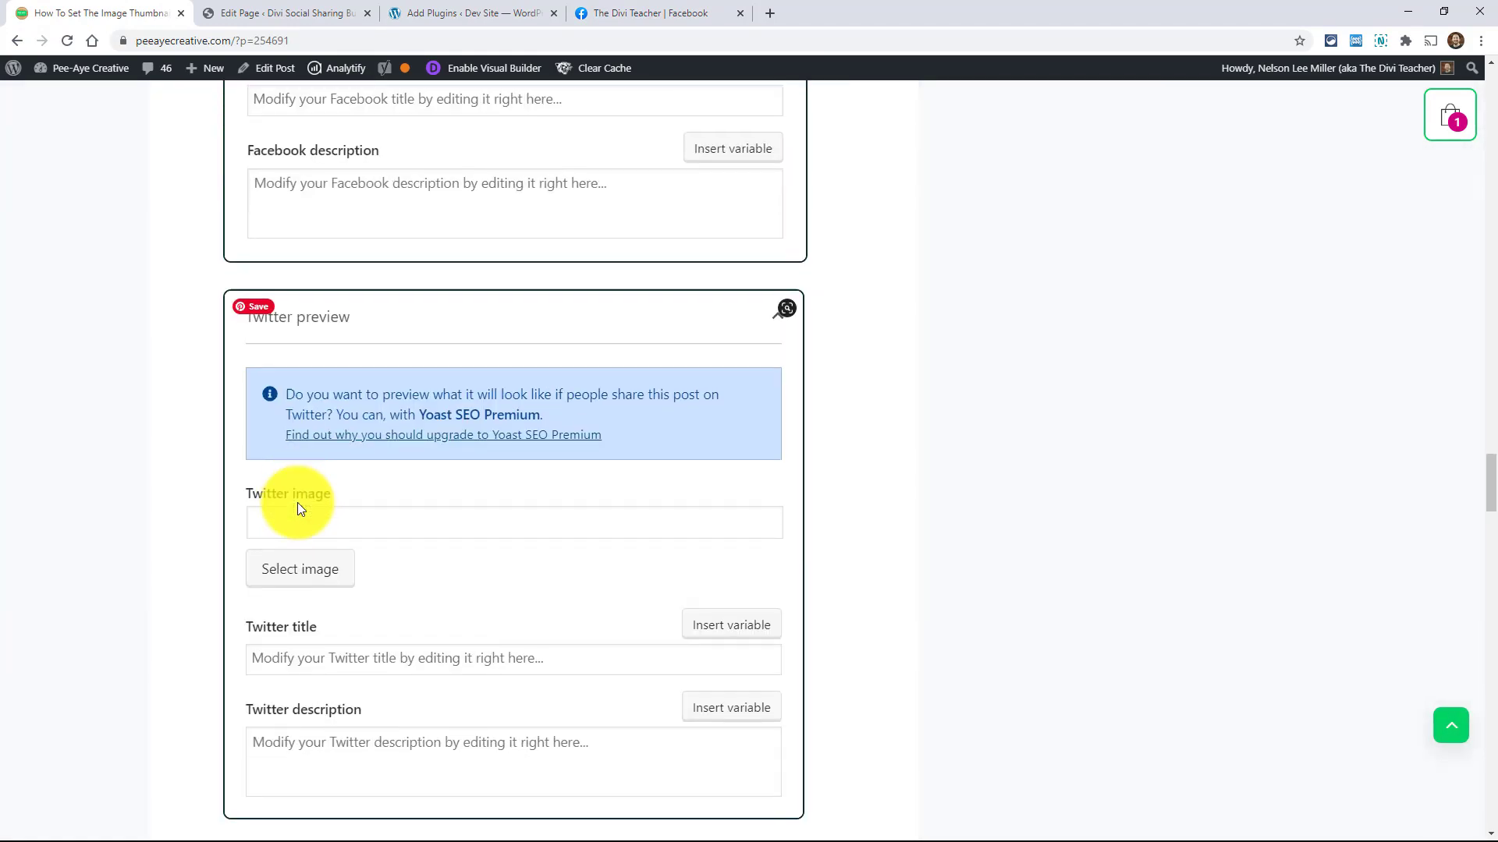
{"action": "scroll", "coordinate": [297, 508], "scroll_direction": "down", "scroll_amount": 20}
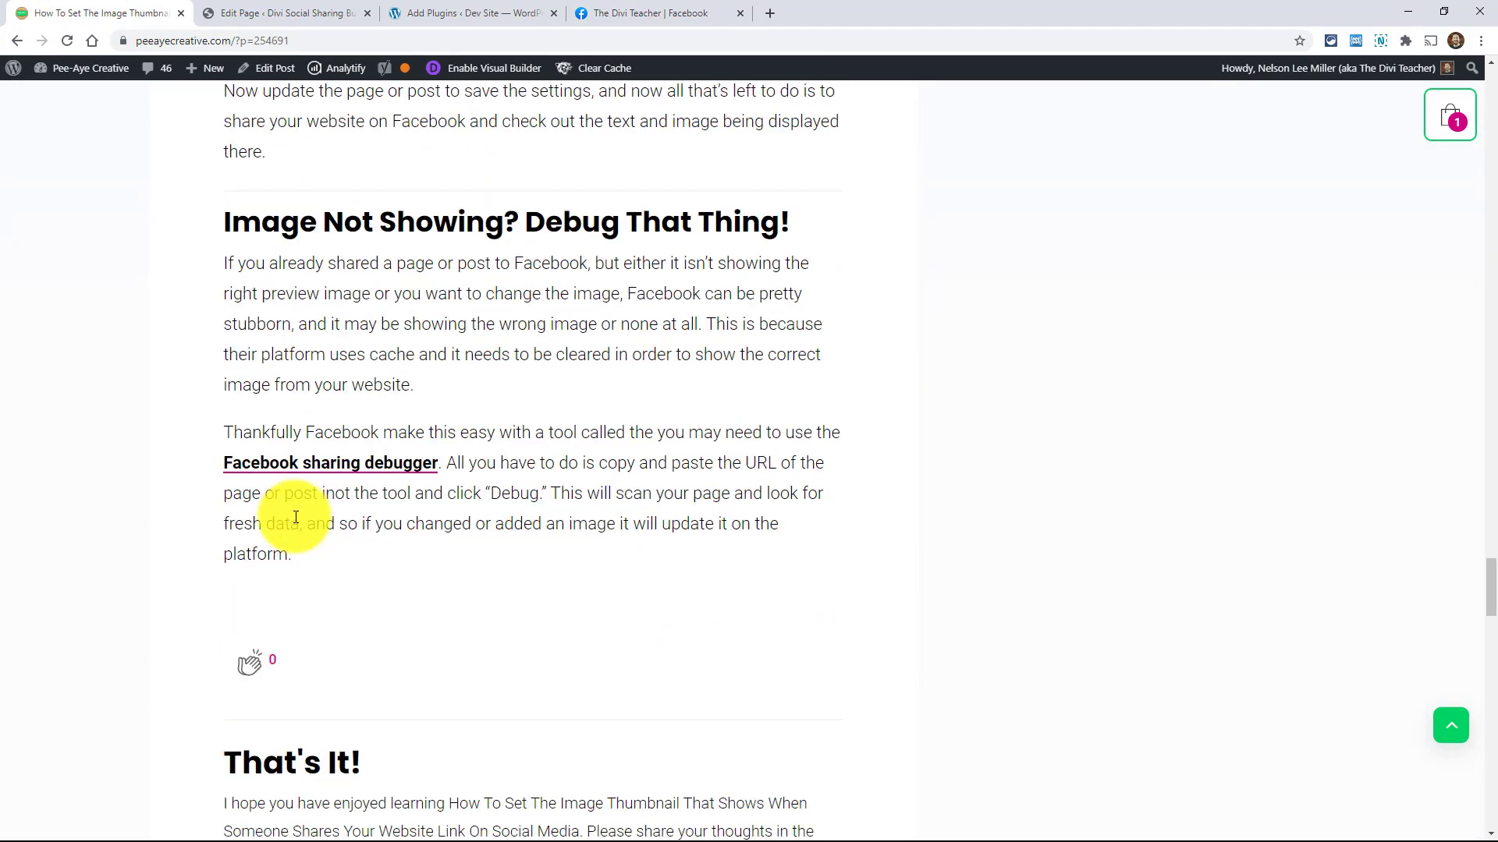
{"action": "scroll", "coordinate": [294, 526], "scroll_direction": "down", "scroll_amount": 1}
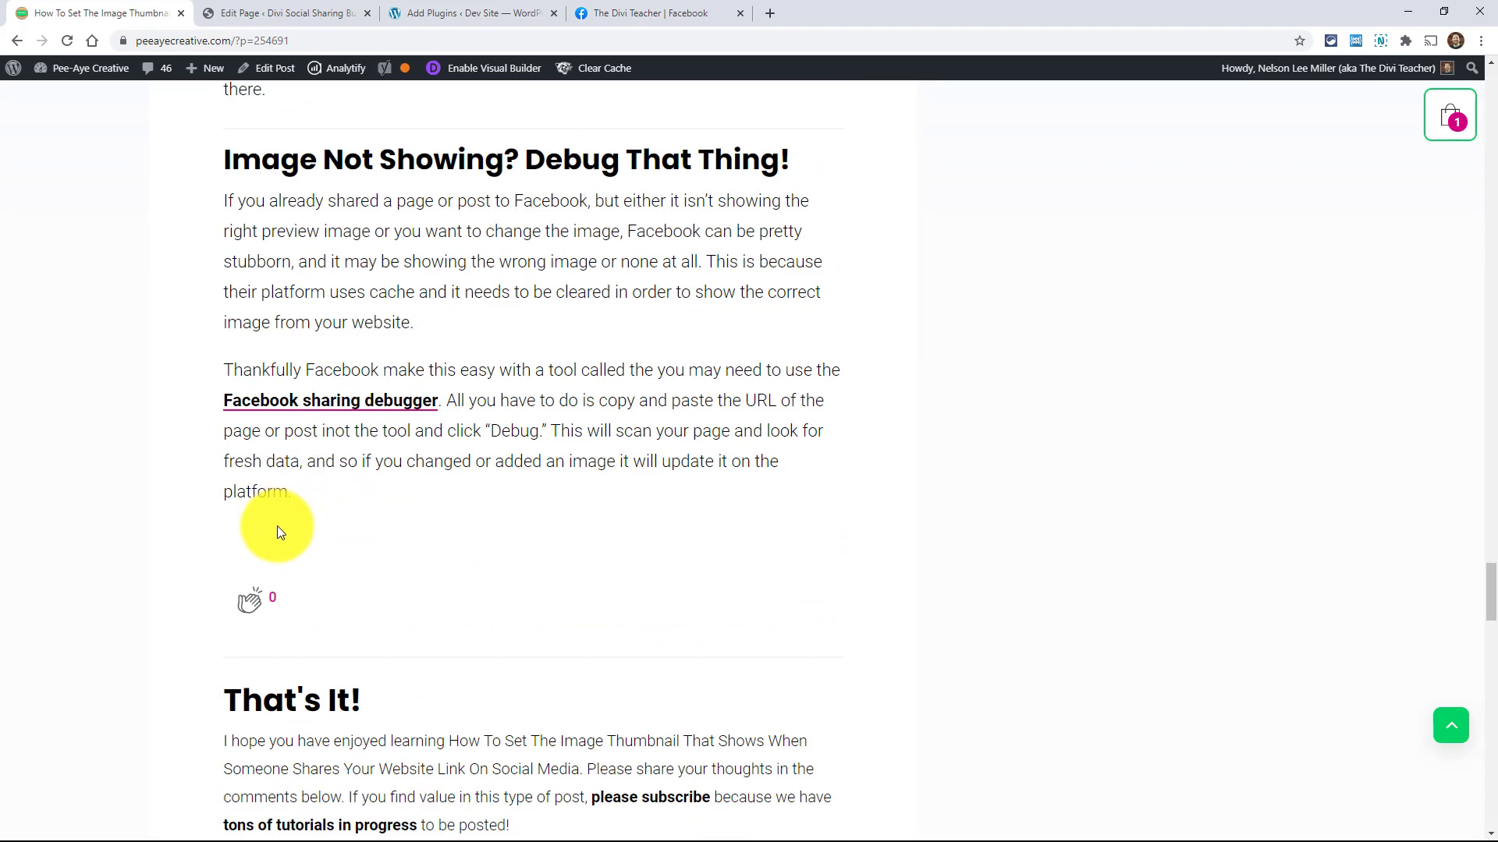
{"action": "right_click", "coordinate": [333, 401]}
{"action": "left_click", "coordinate": [379, 404]}
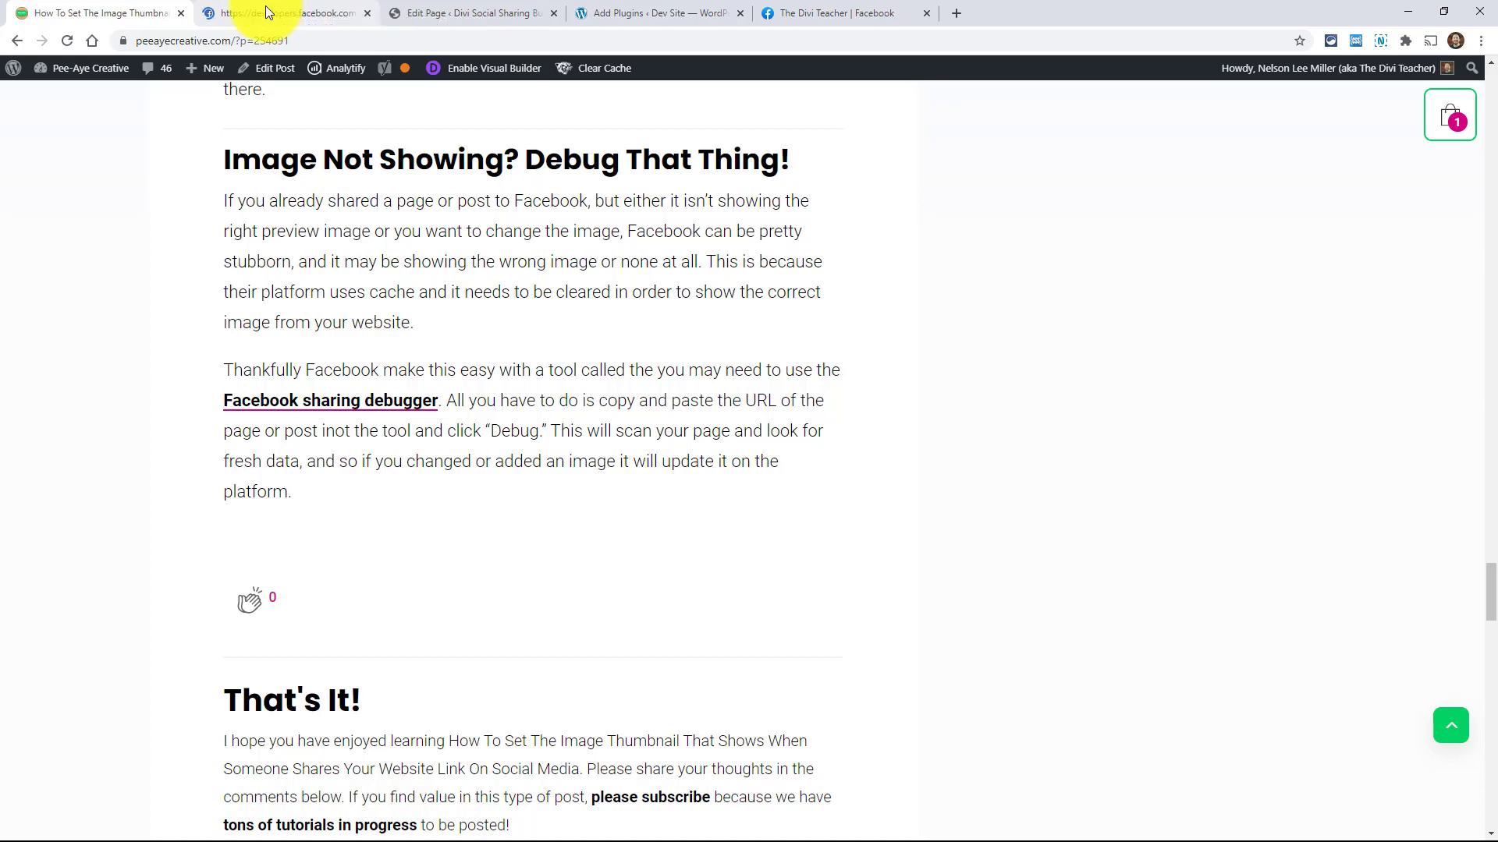
{"action": "left_click", "coordinate": [265, 6]}
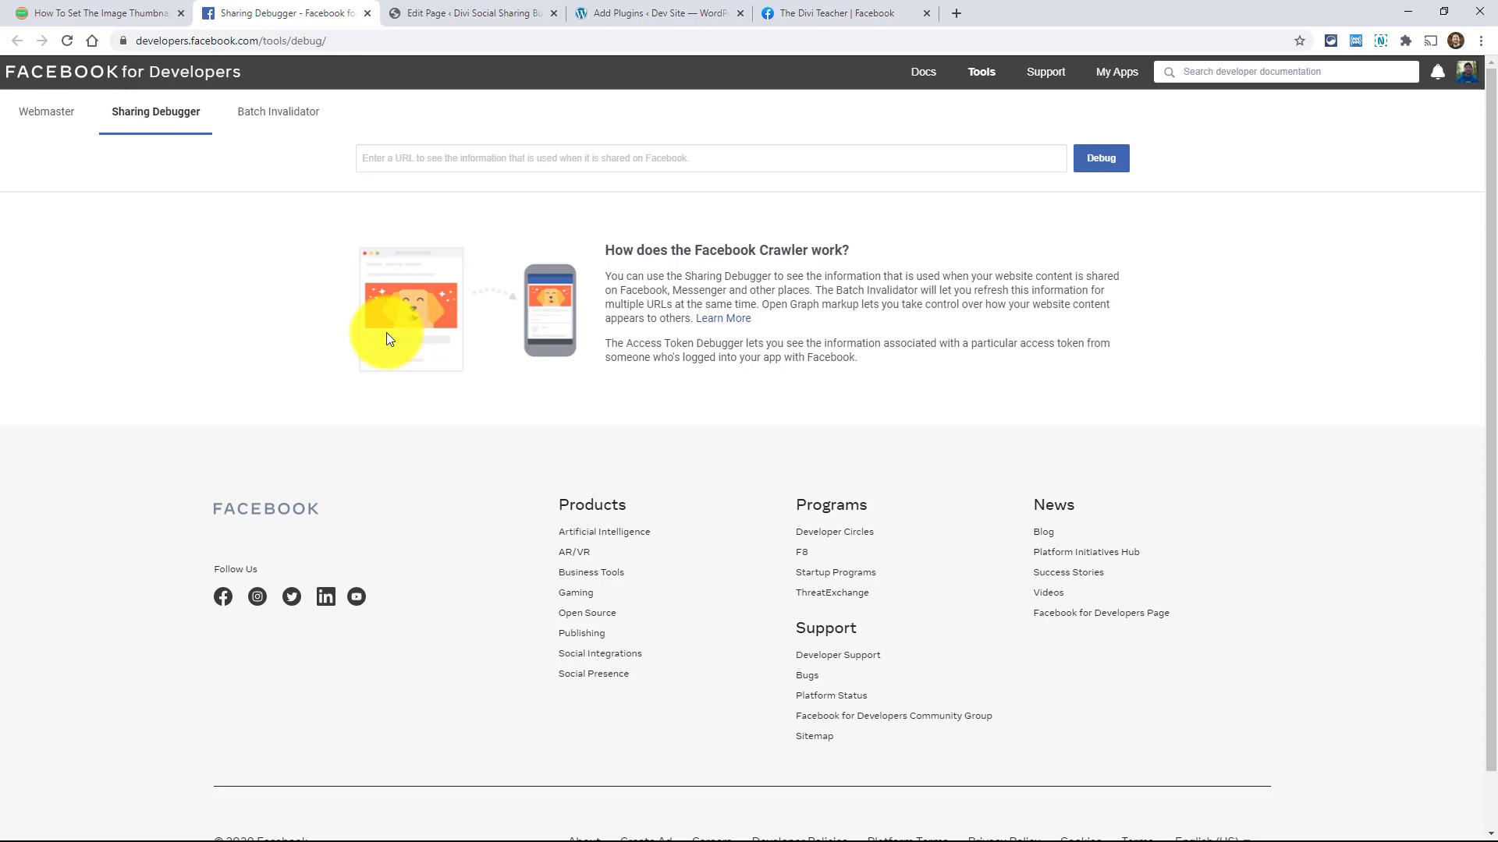
{"action": "type", "text": "https://demos.peeayecreative.com/divi-social-sharing-buttons/"}
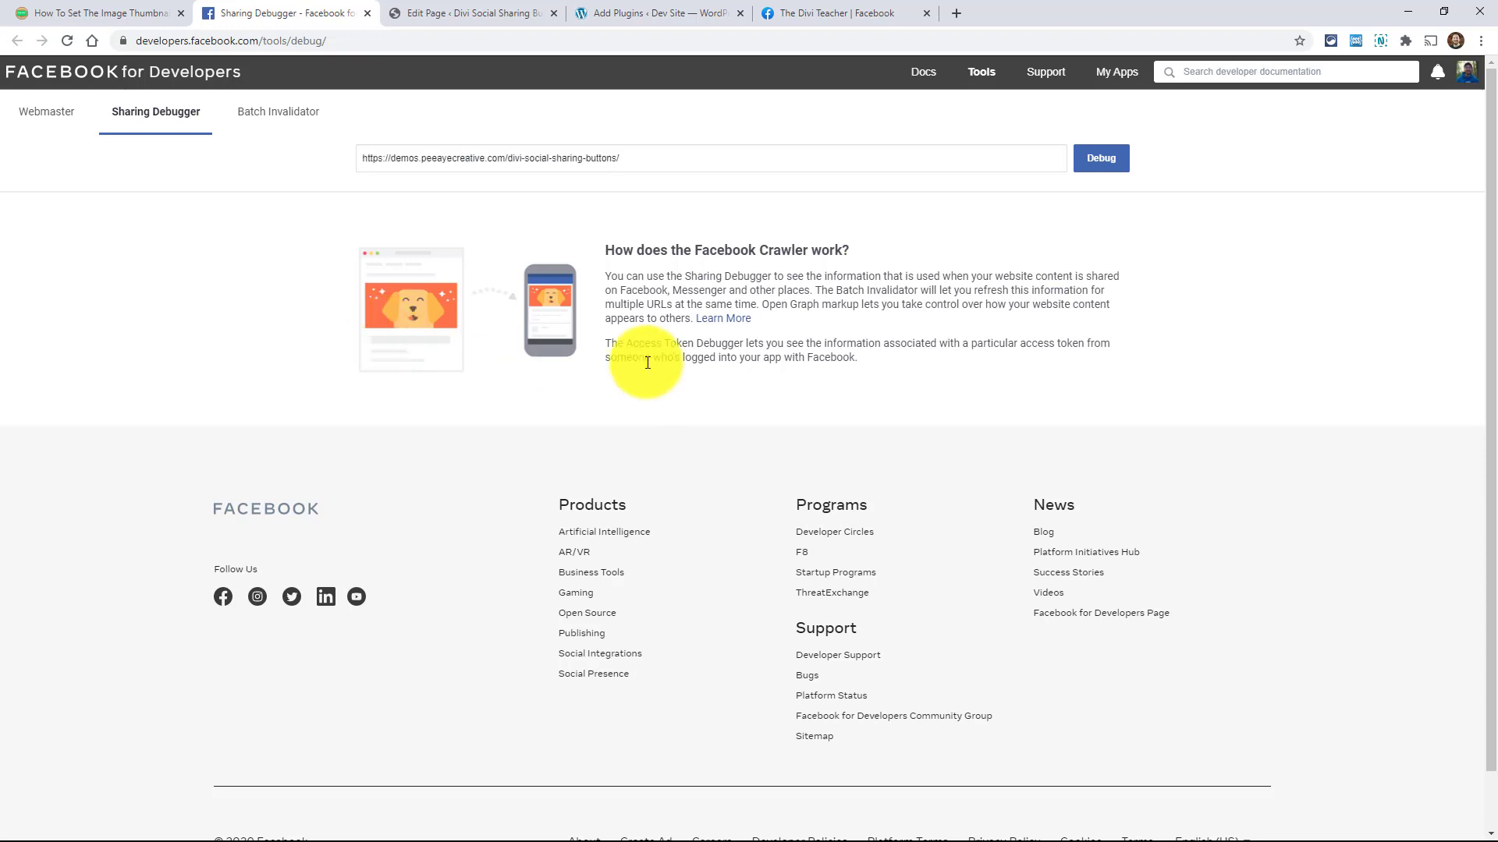
{"action": "left_click", "coordinate": [1100, 159]}
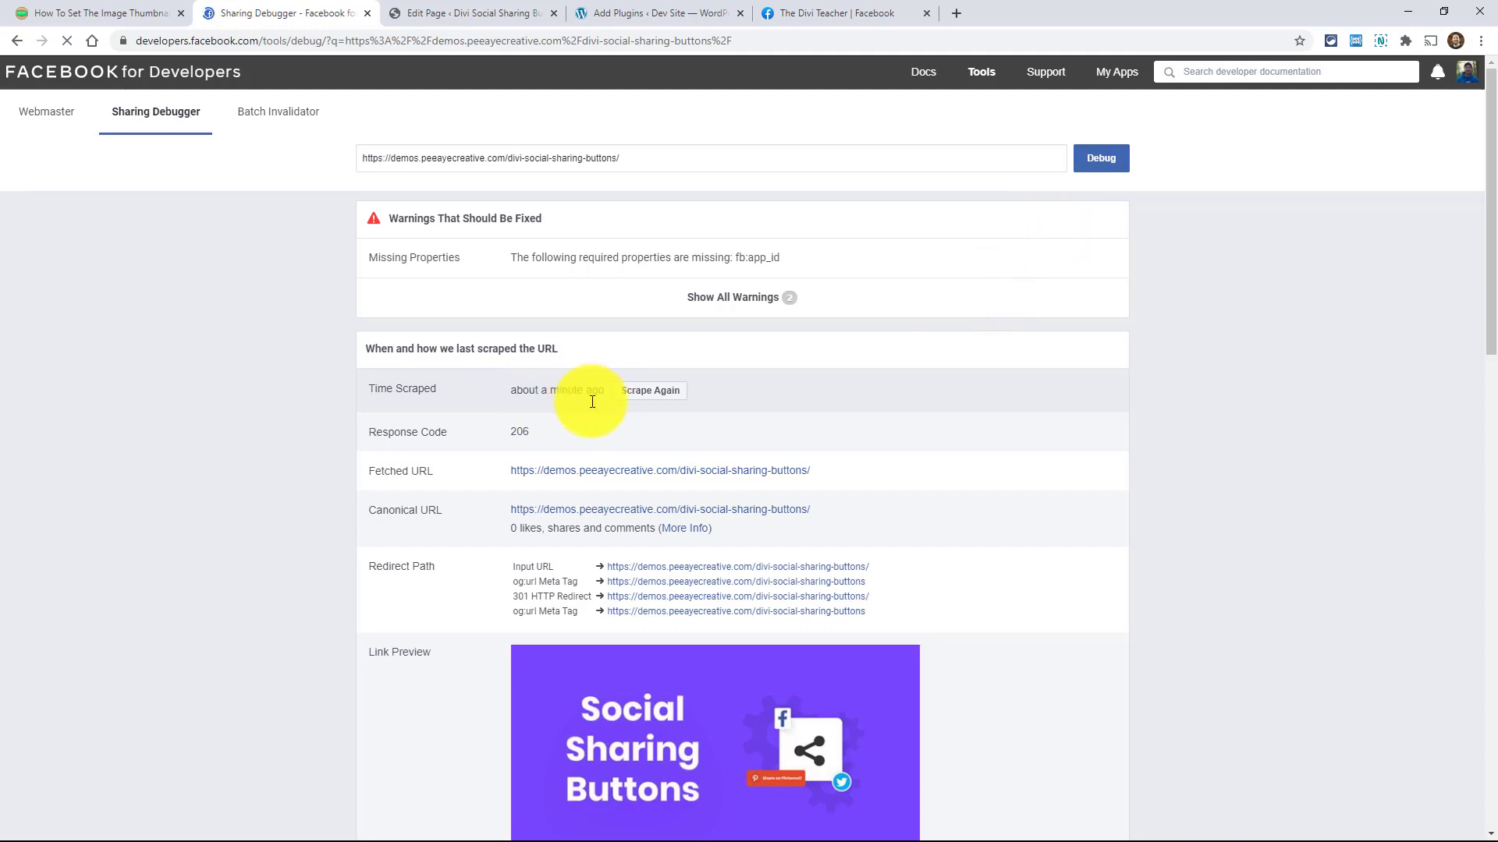
Step: Check the debugger's link preview, then return to the WordPress page editor and retitle the page "Divi Social Sharing Buttons Module Demo"
{"action": "scroll", "coordinate": [504, 435], "scroll_direction": "down", "scroll_amount": 3}
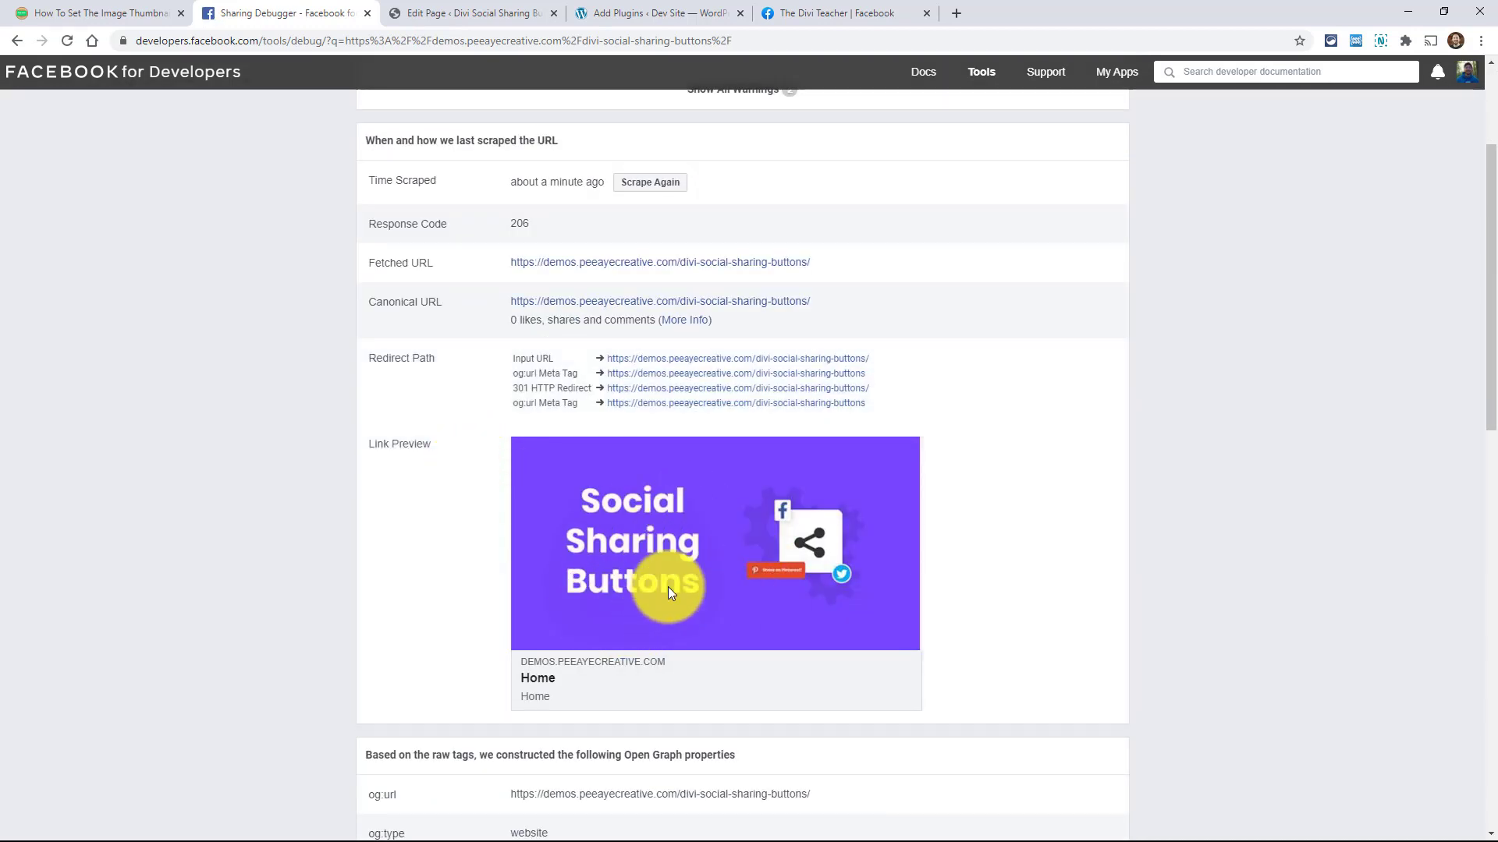
{"action": "left_click", "coordinate": [487, 6]}
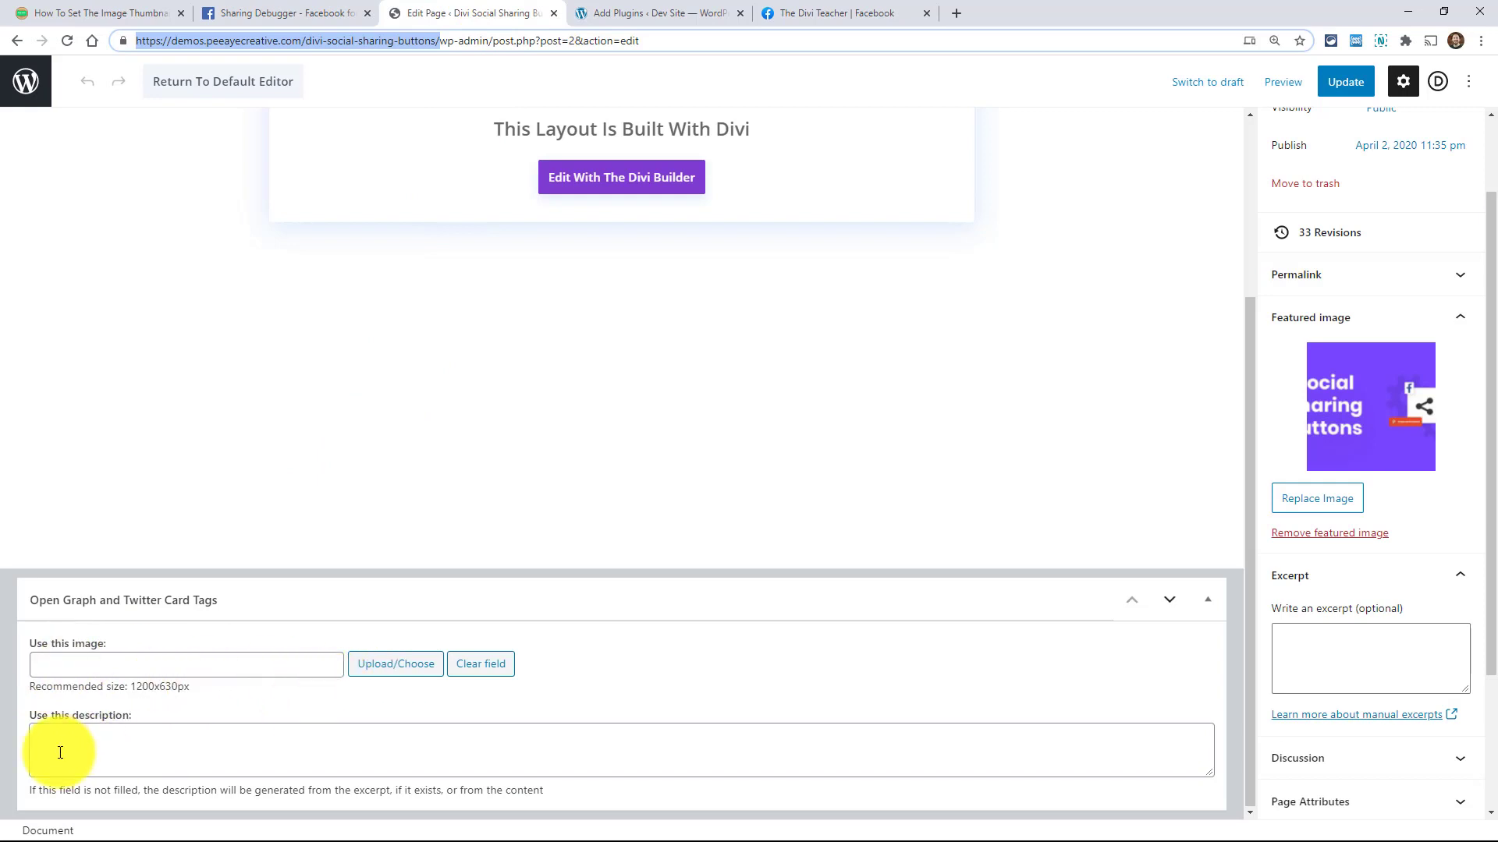
{"action": "scroll", "coordinate": [120, 652], "scroll_direction": "up", "scroll_amount": 3}
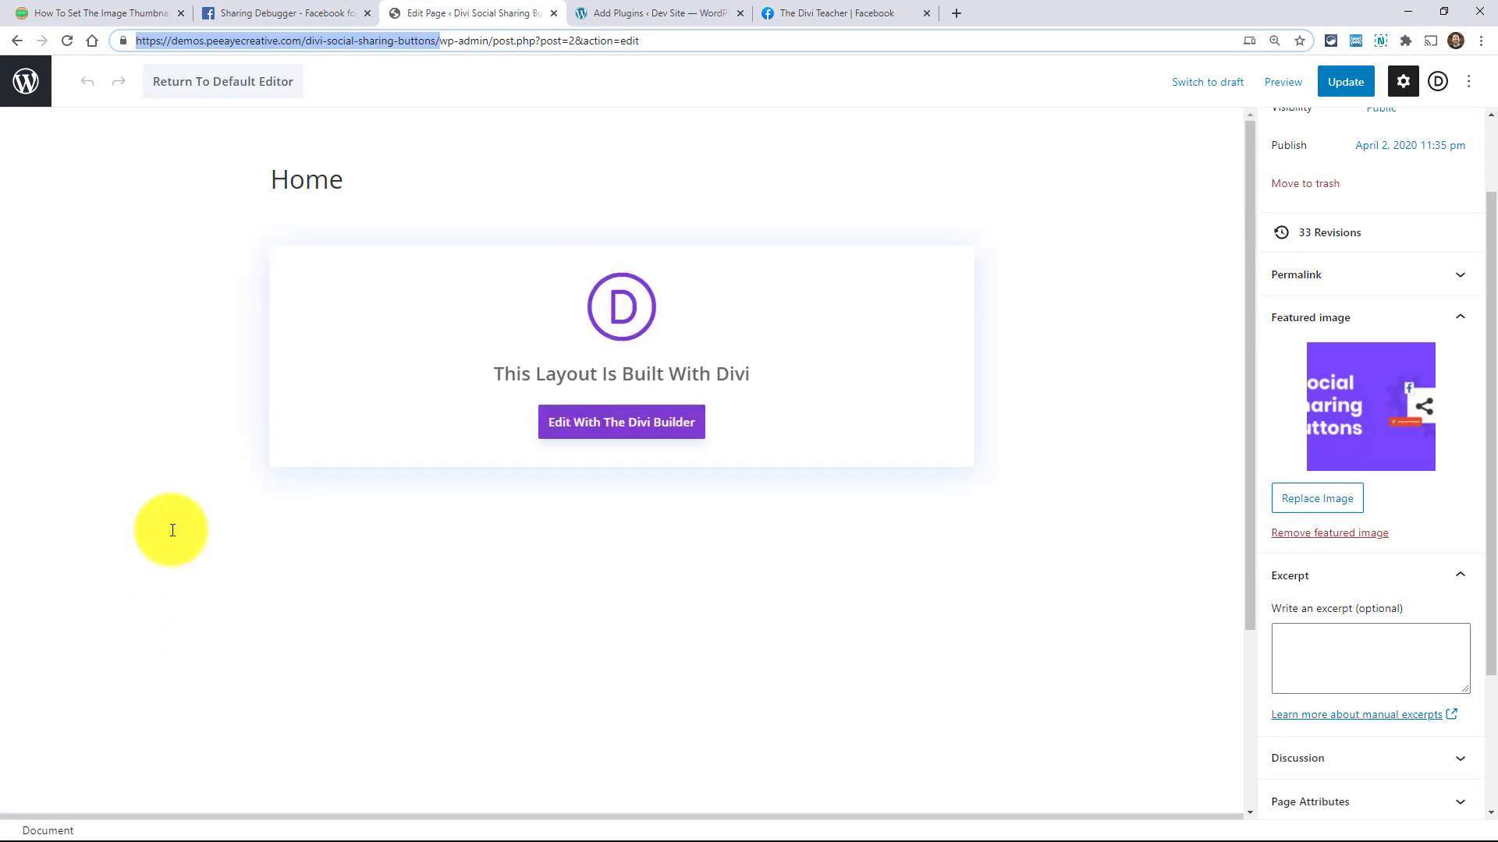
{"action": "double_click", "coordinate": [301, 190]}
{"action": "type", "text": "Divi Social Sharing Buttons Module Demo"}
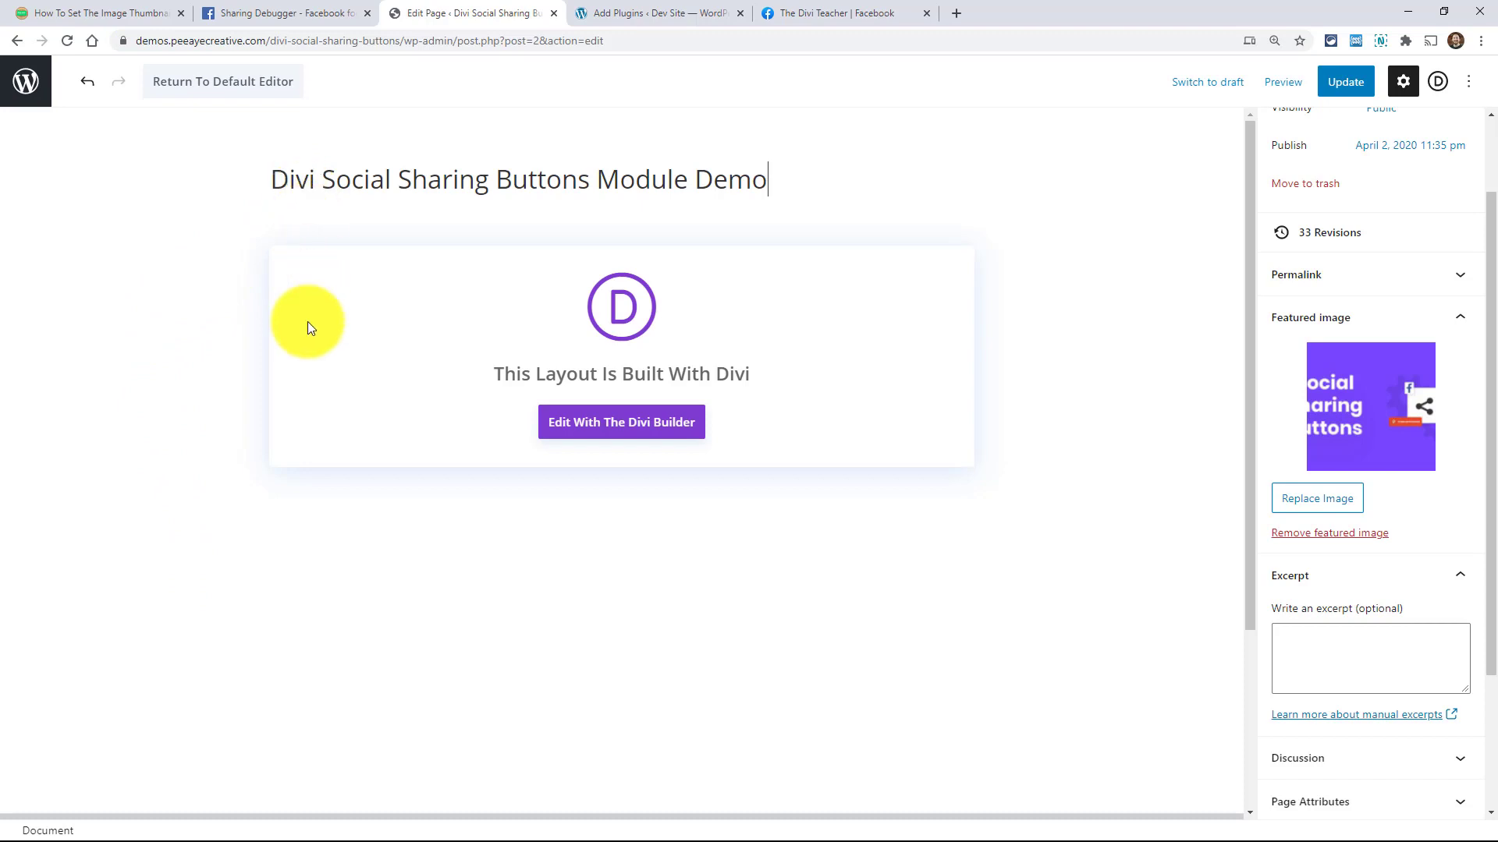
Step: Enter the excerpt "This is a demo site for the Divi Social Sharing Buttons module by Pee-Aye Creative." and update the page
{"action": "scroll", "coordinate": [265, 468], "scroll_direction": "down", "scroll_amount": 3}
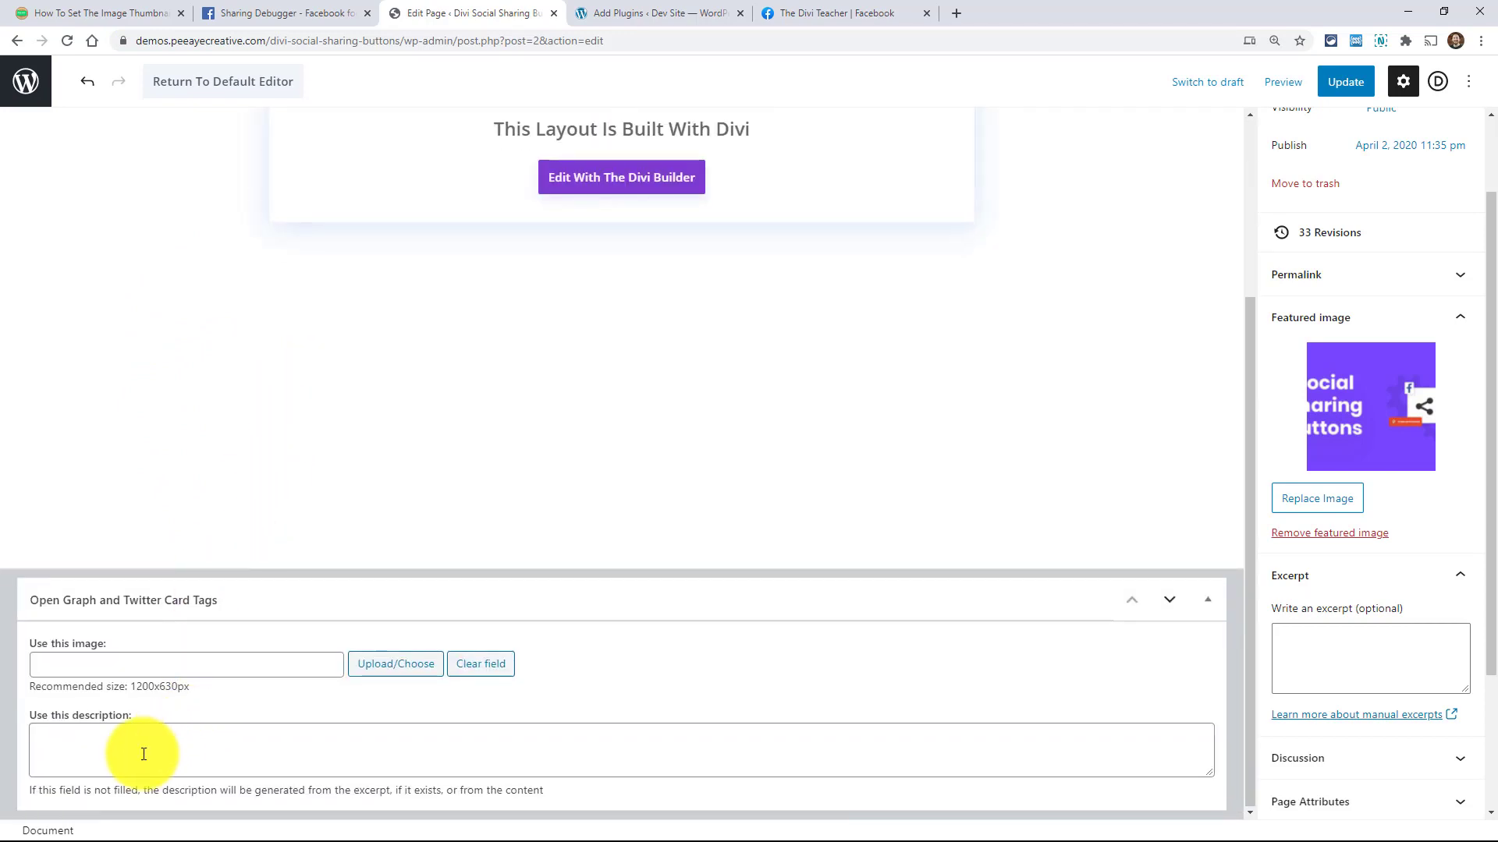
{"action": "left_click", "coordinate": [1306, 669]}
{"action": "type", "text": "This is a demo site for the Divi Social Sharing Buttons module by Pee-Aye Creative."}
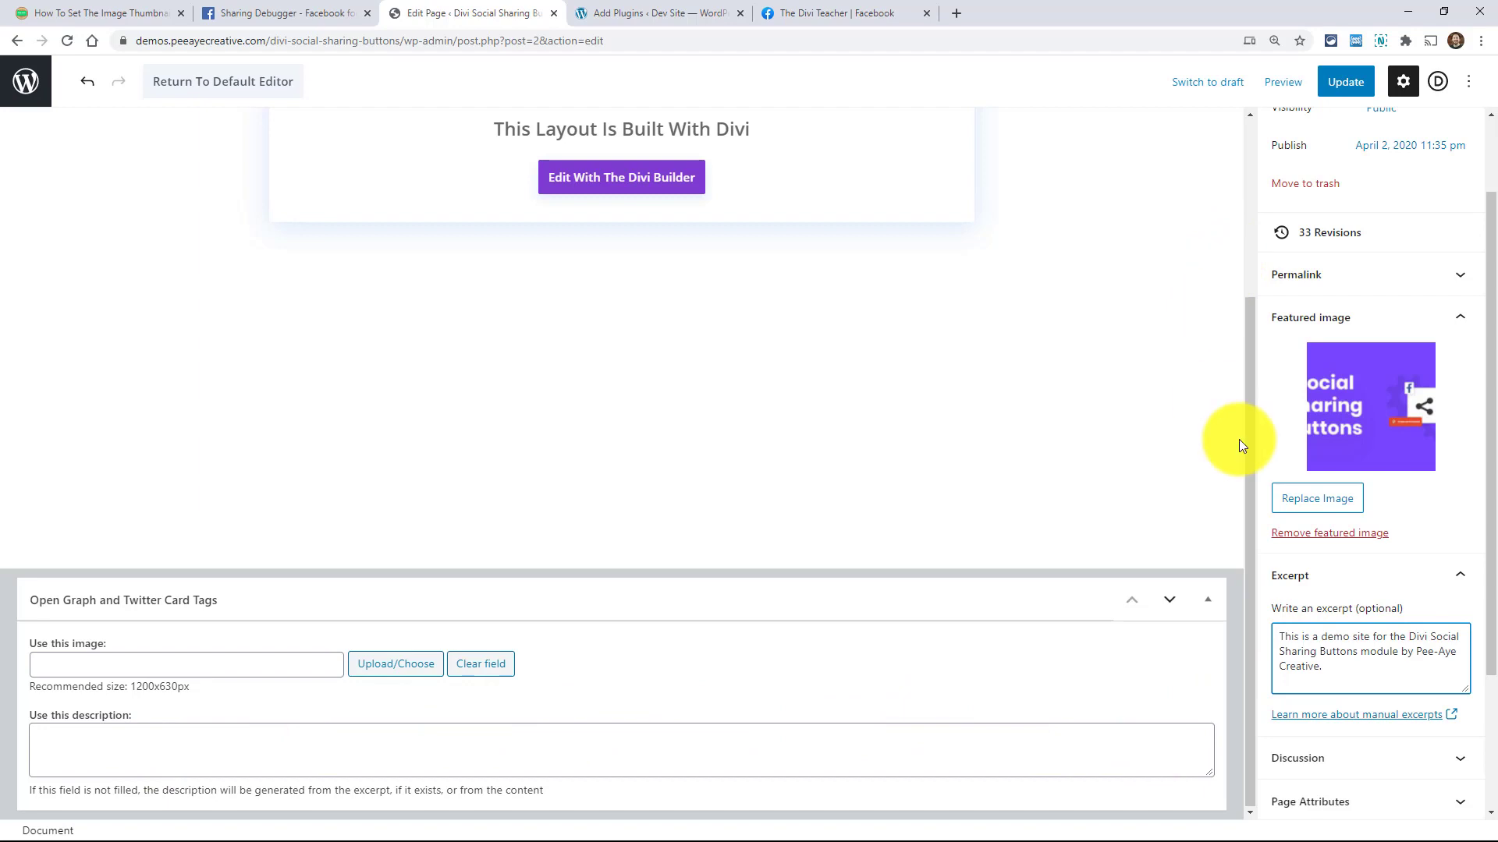
{"action": "left_click", "coordinate": [1335, 85]}
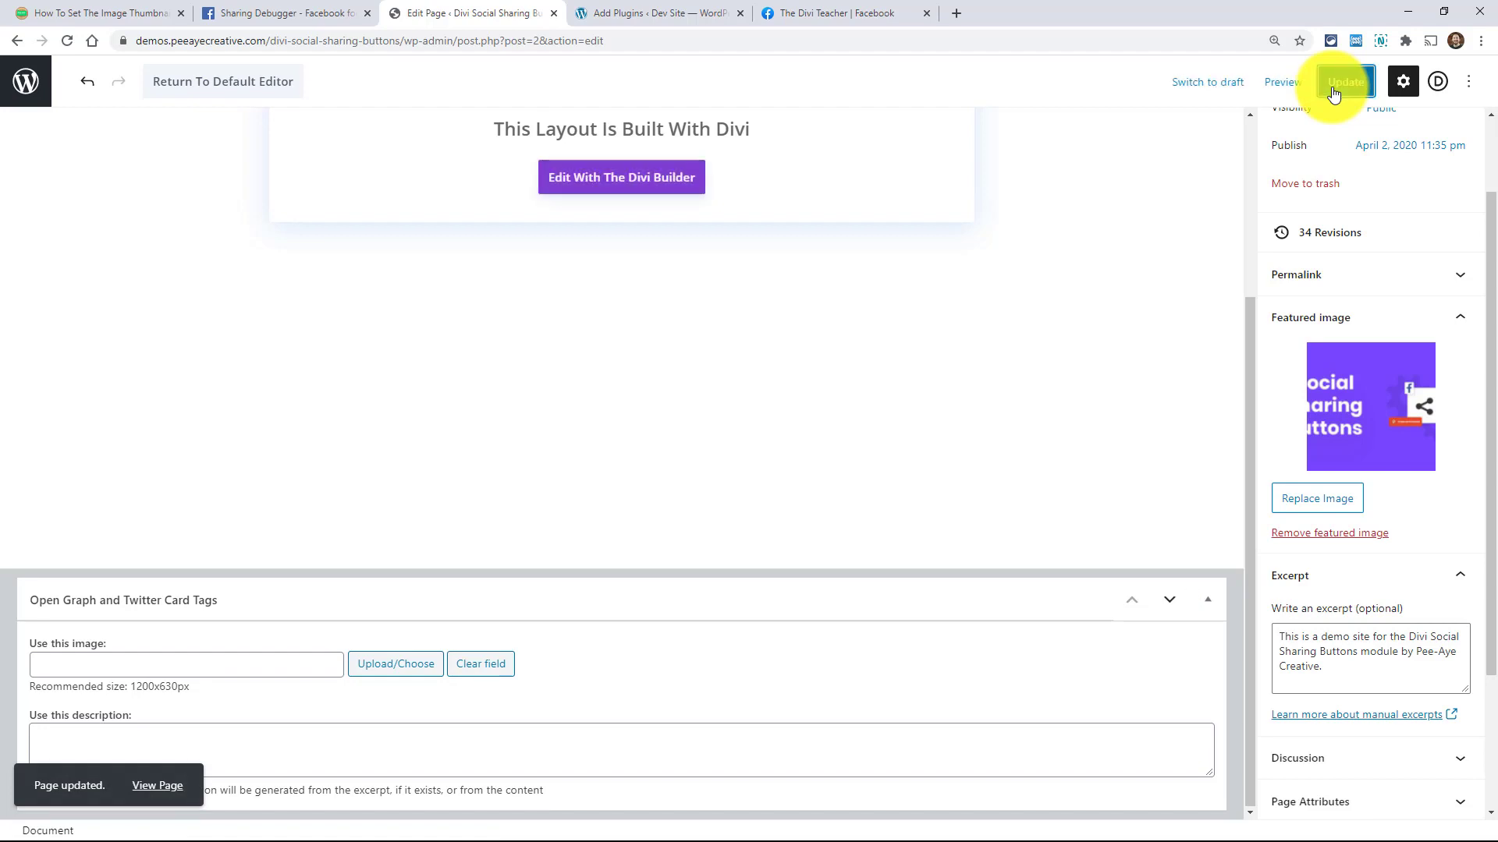
Step: Scrape the demo page again in Facebook's Sharing Debugger and check the link preview's image, title and description
{"action": "key", "text": "ctrl+shift+Tab"}
{"action": "scroll", "coordinate": [936, 411], "scroll_direction": "down", "scroll_amount": 2}
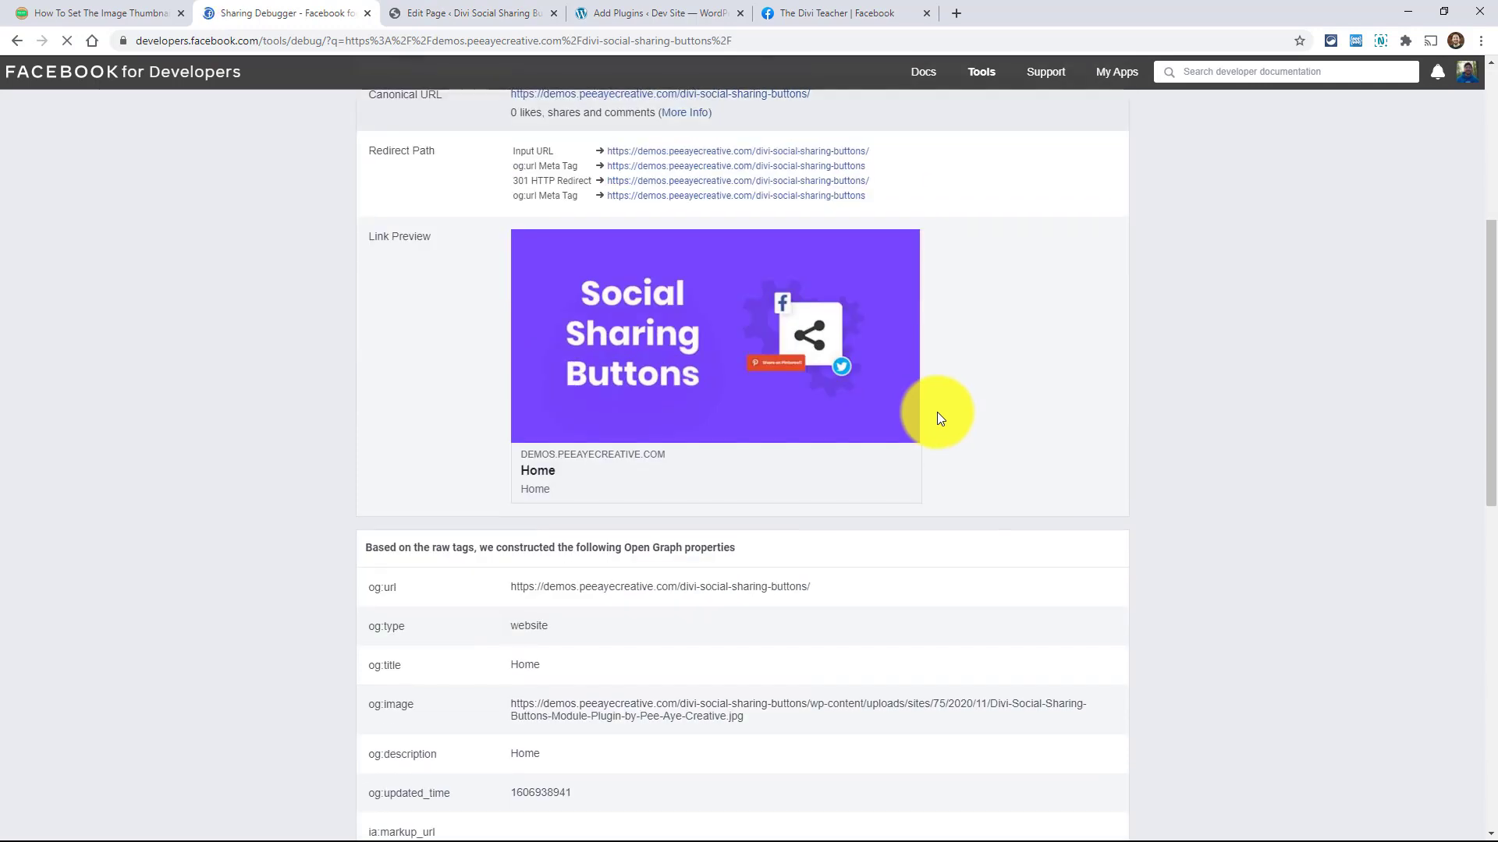
{"action": "scroll", "coordinate": [899, 353], "scroll_direction": "up", "scroll_amount": 8}
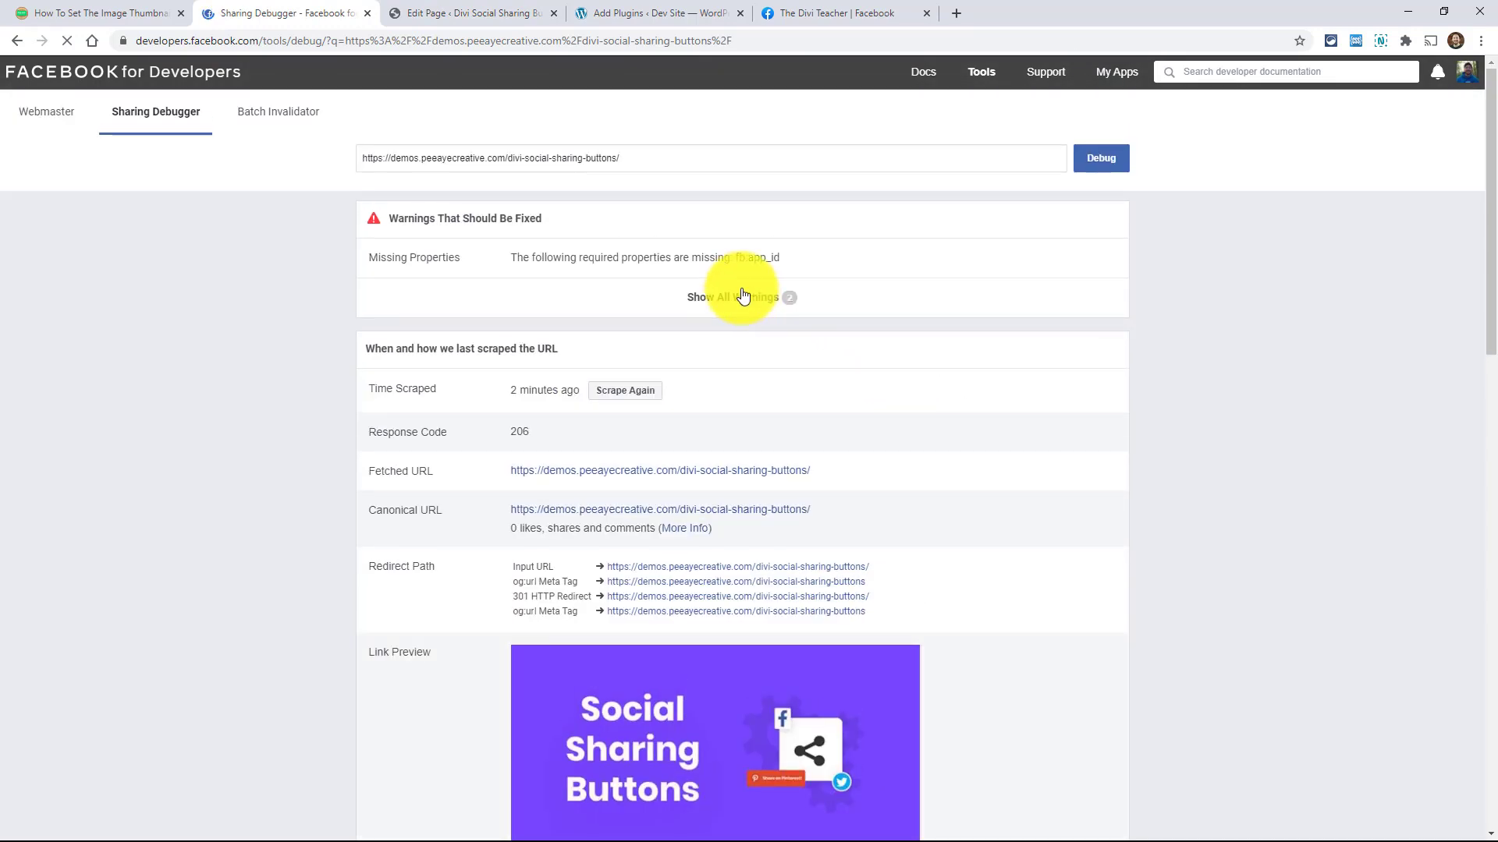
{"action": "left_click", "coordinate": [614, 397]}
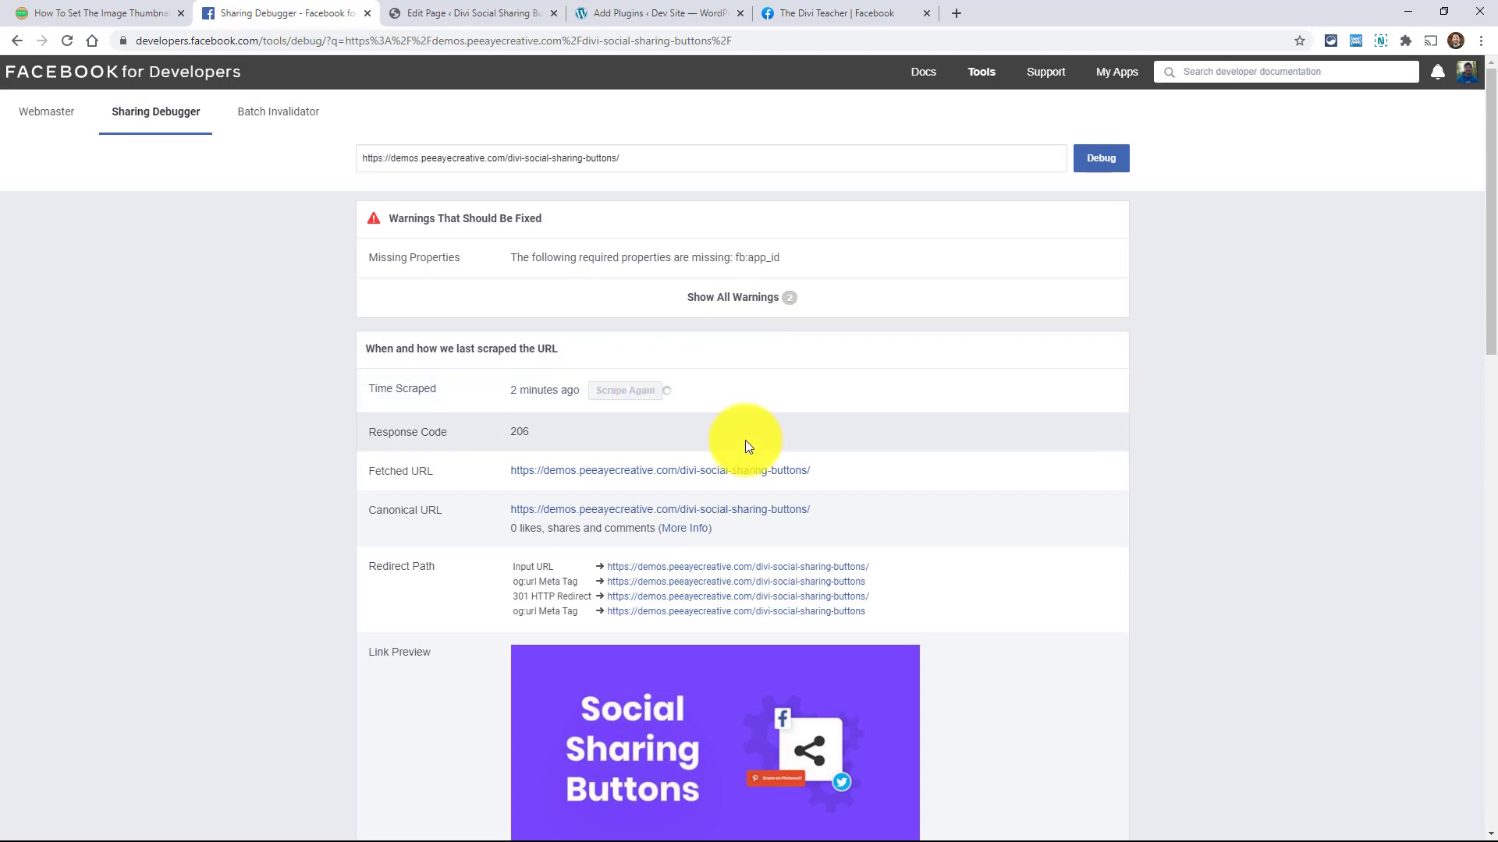
{"action": "scroll", "coordinate": [919, 470], "scroll_direction": "down", "scroll_amount": 1}
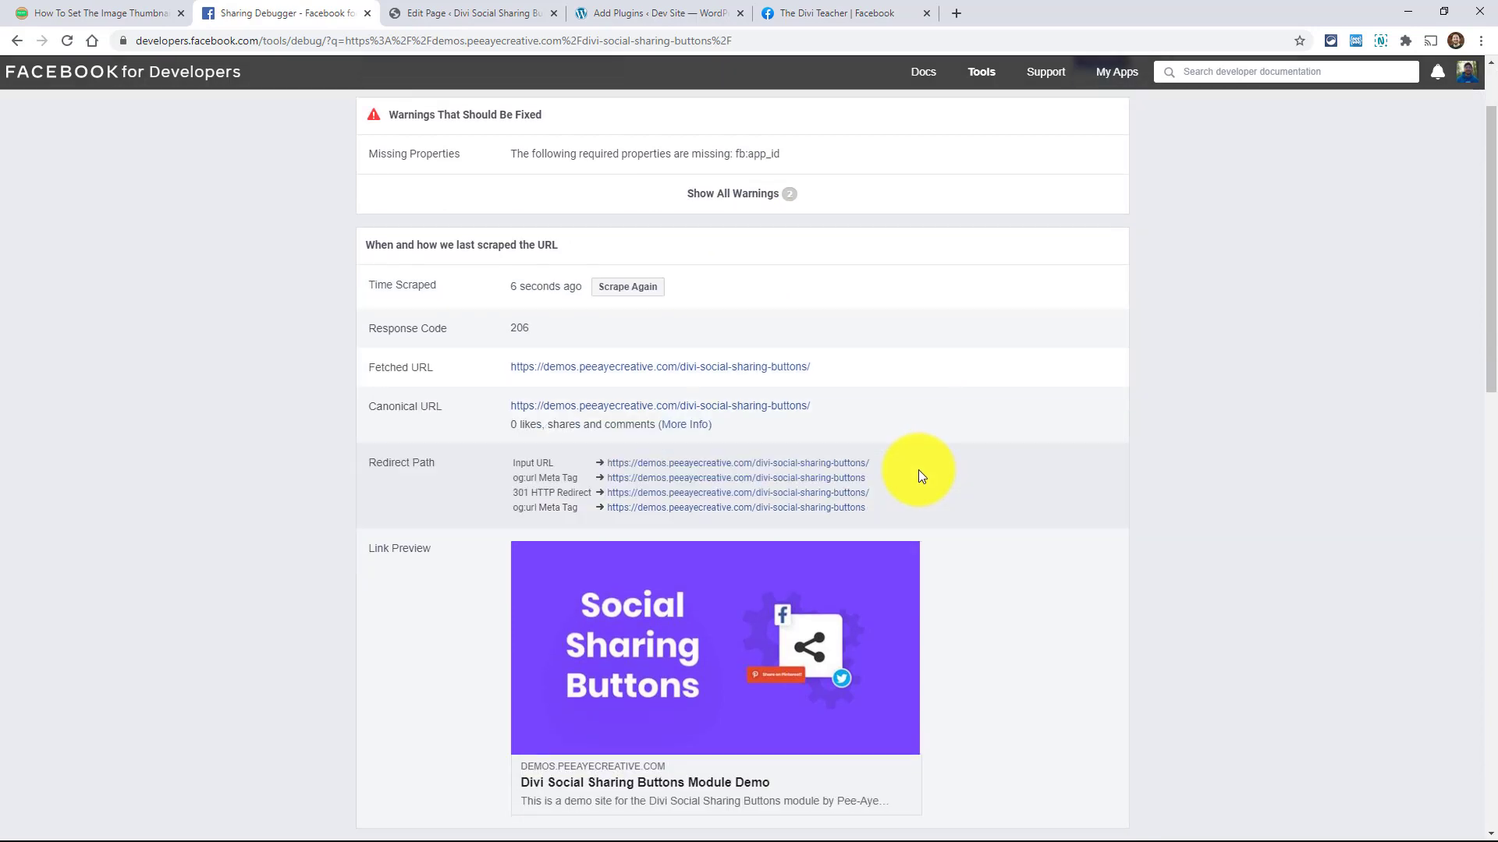
{"action": "scroll", "coordinate": [918, 470], "scroll_direction": "down", "scroll_amount": 1}
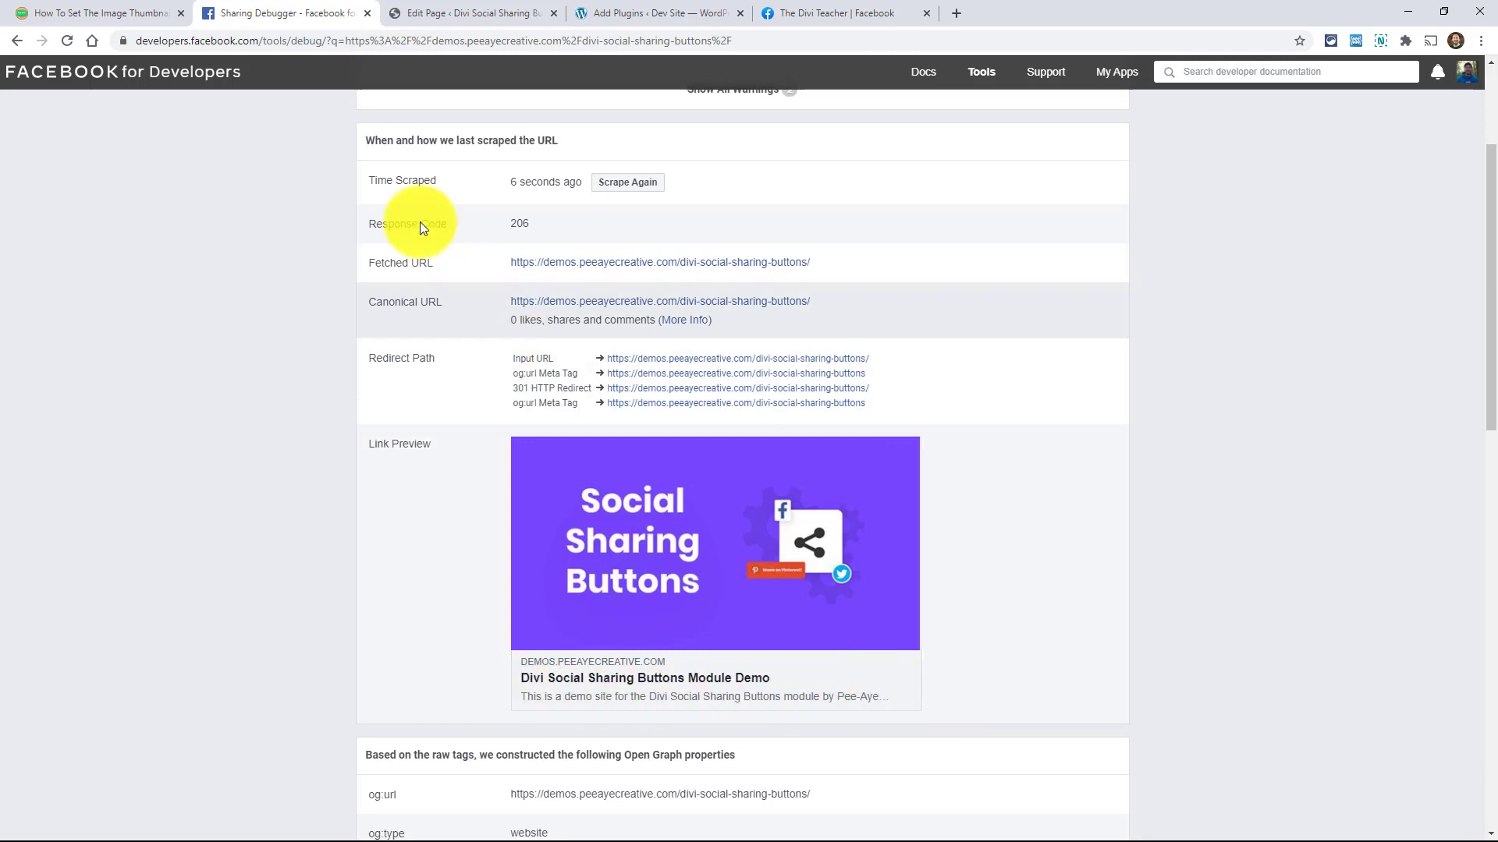
Step: Return to the tutorial article and review its "Image Not Showing? Debug That Thing!" section
{"action": "left_click", "coordinate": [114, 13]}
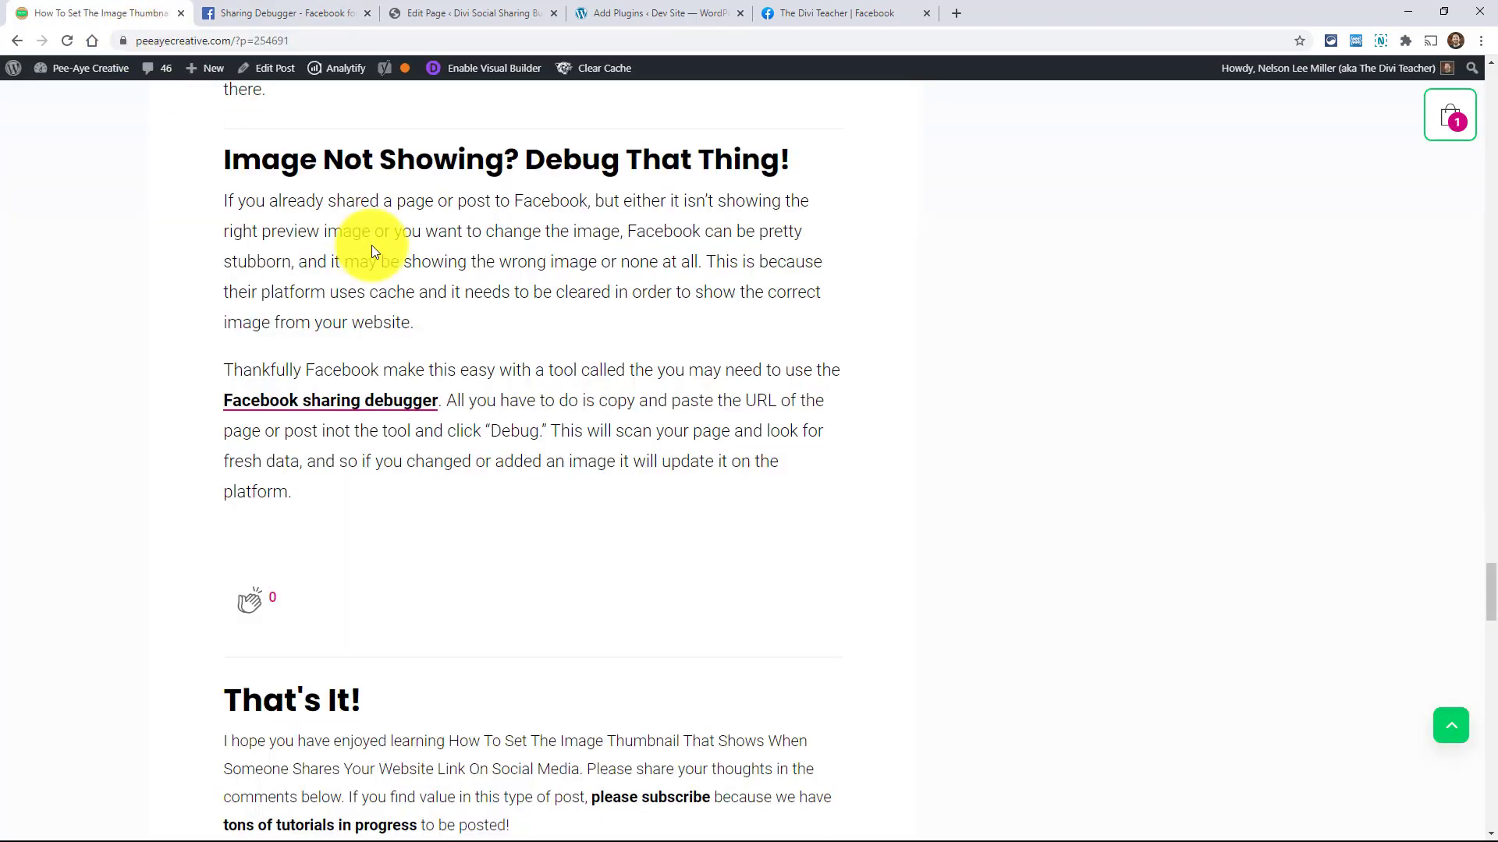
{"action": "scroll", "coordinate": [631, 518], "scroll_direction": "up", "scroll_amount": 3}
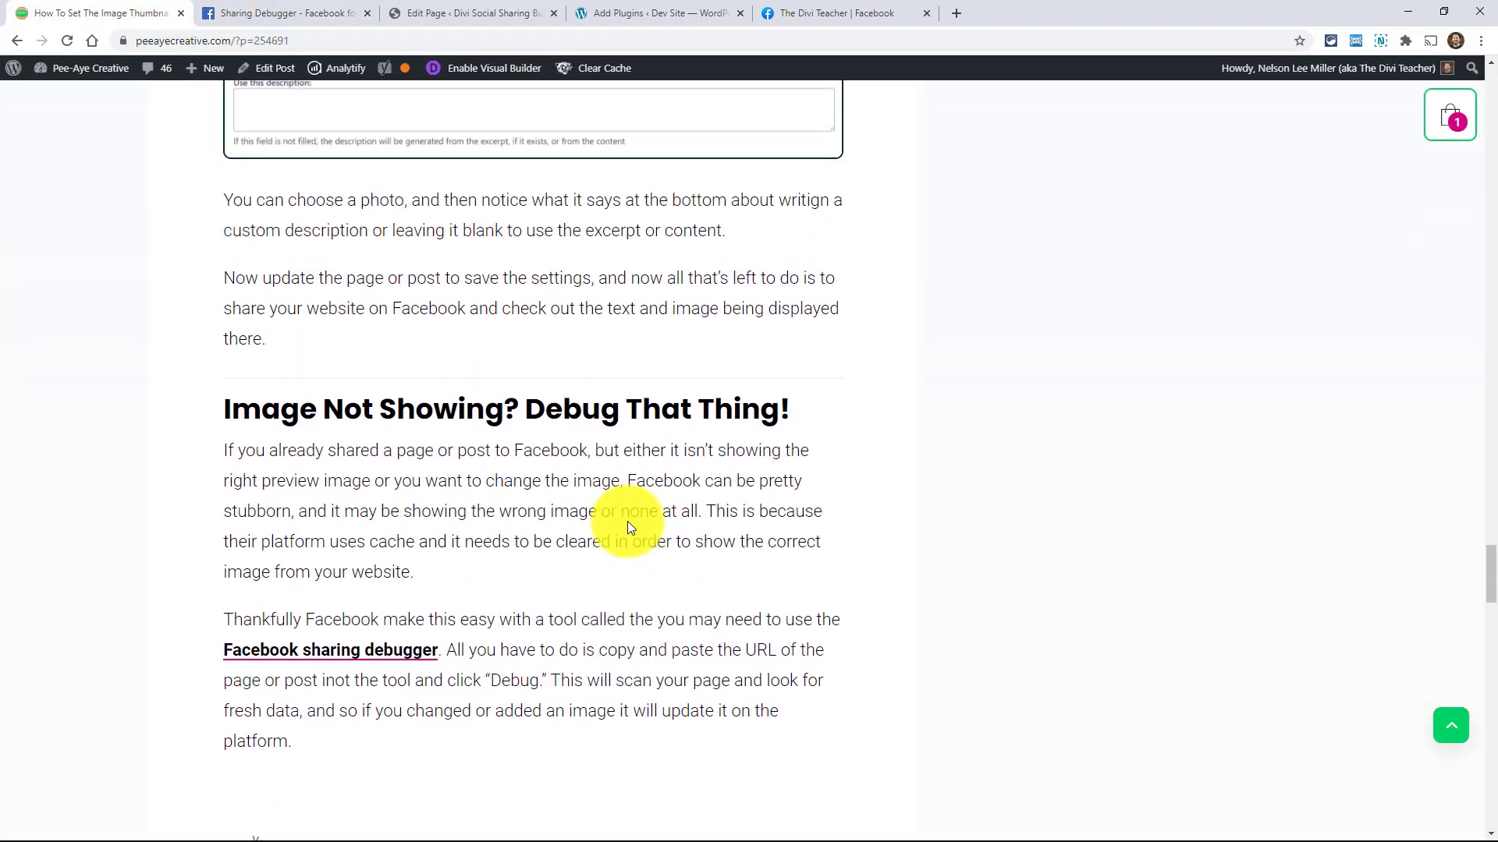